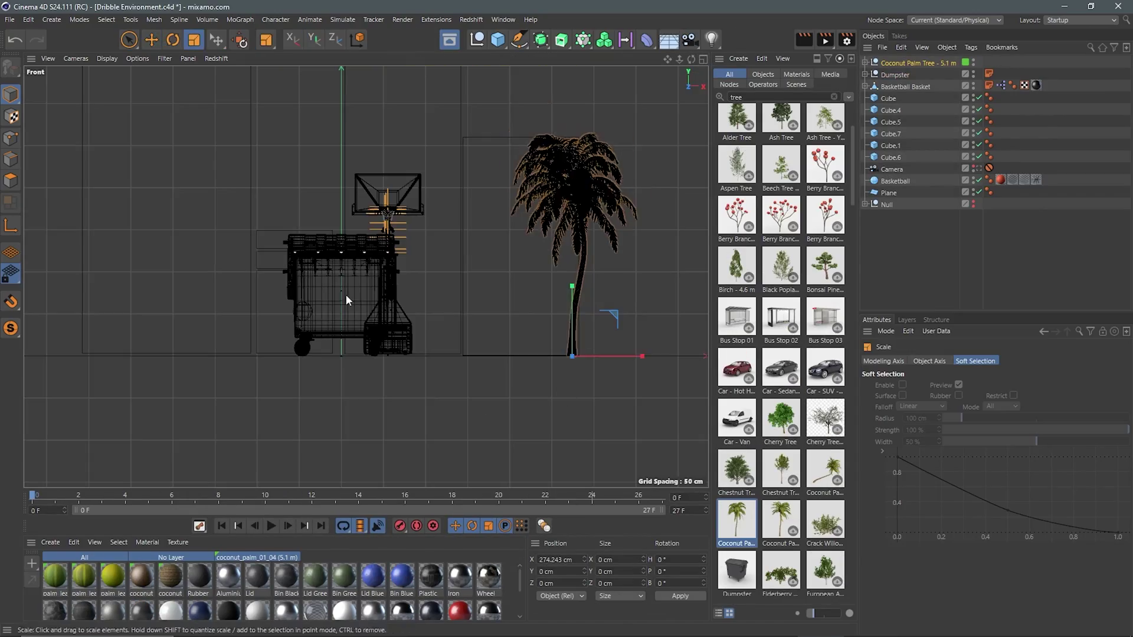
# Play the Dribble Environment scene's animation in the Cinema 4D timeline
pyautogui.click(345, 527)
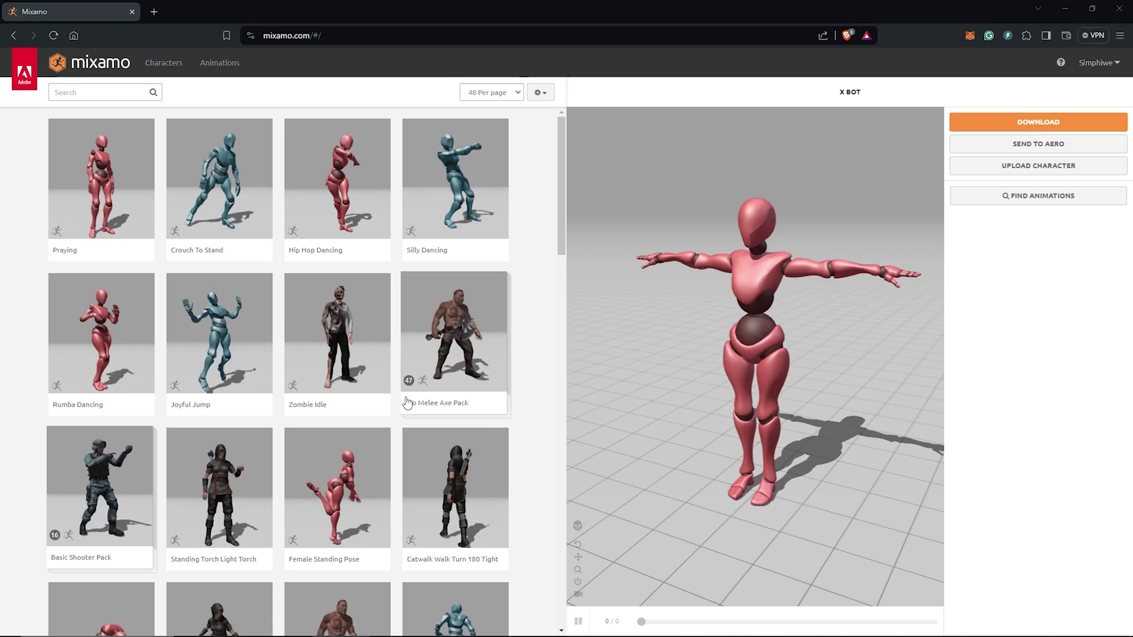
# Search Mixamo's animation library for 'basketball' to find the Dribble animation
pyautogui.click(159, 64)
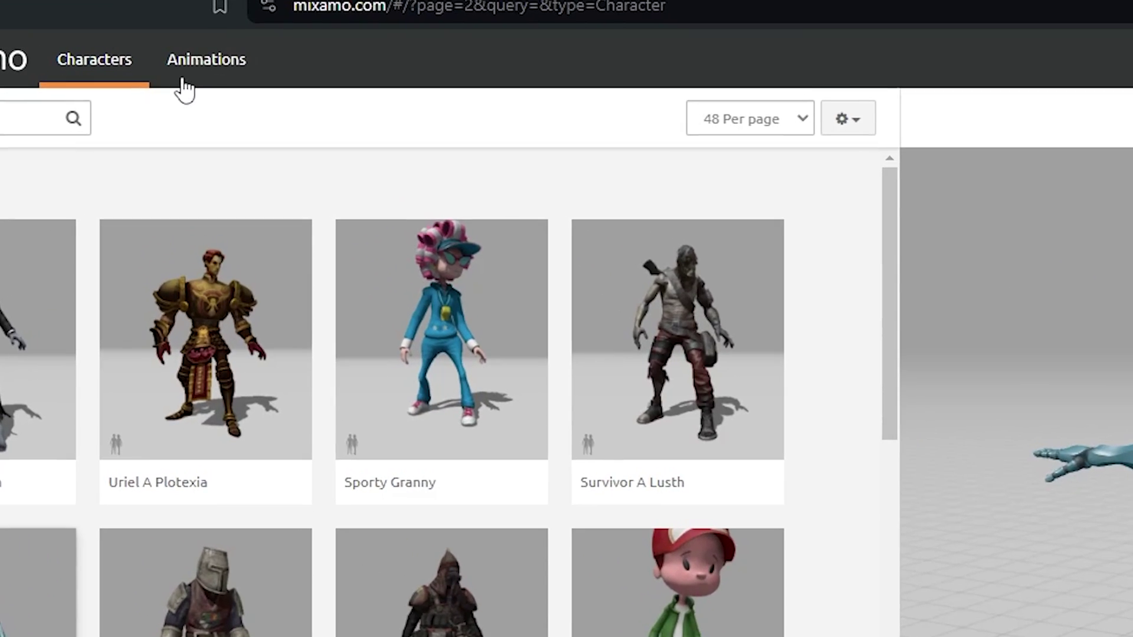
pyautogui.click(216, 66)
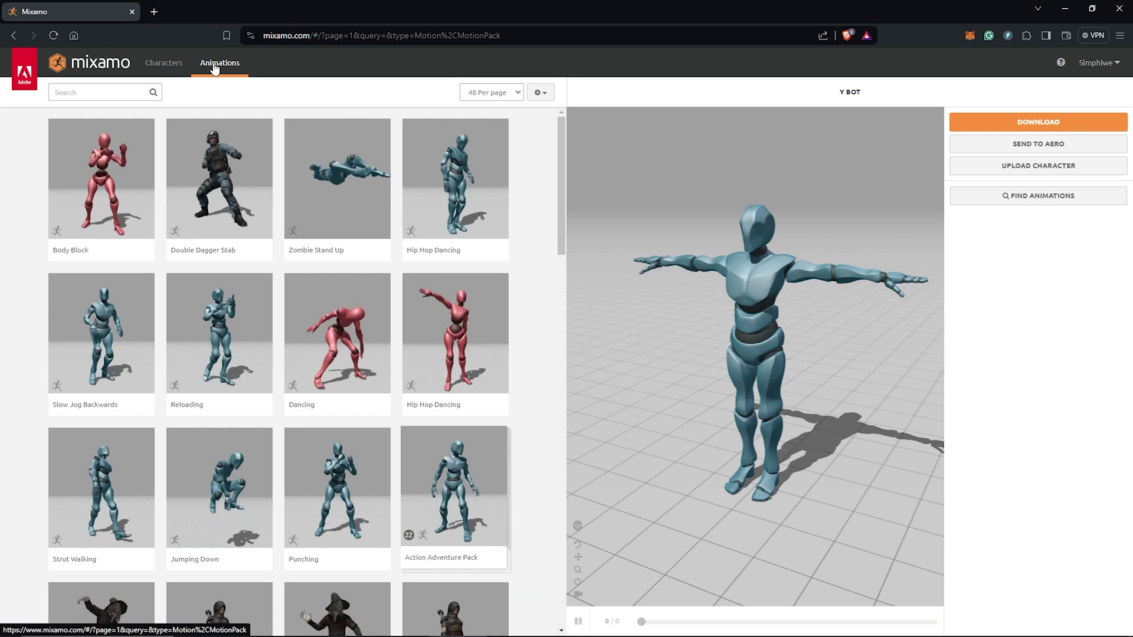
pyautogui.click(96, 92)
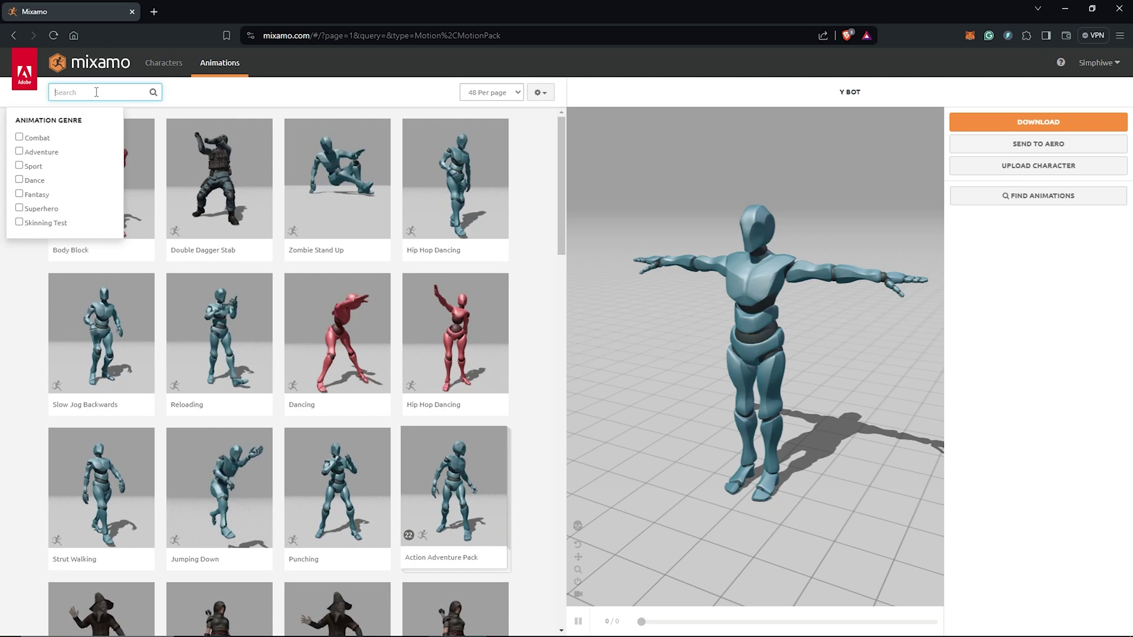
pyautogui.write('basketball')
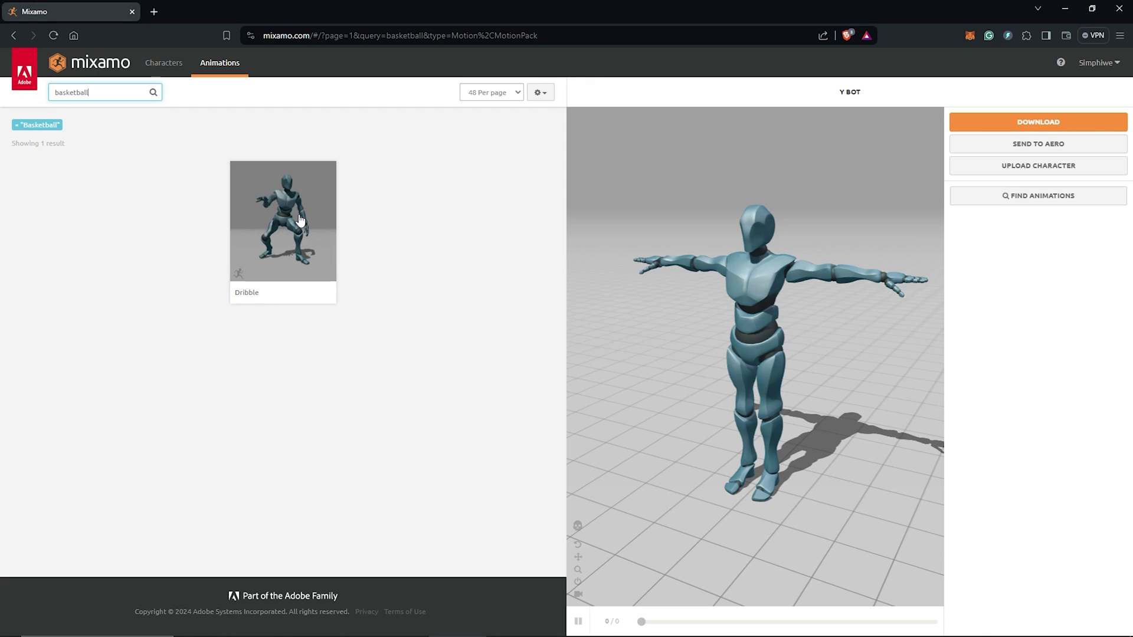
# Set the Dribble animation's Overdrive to 70, Style to 0 and Stance Height to 0
pyautogui.moveTo(1038, 308); pyautogui.dragTo(1131, 315)
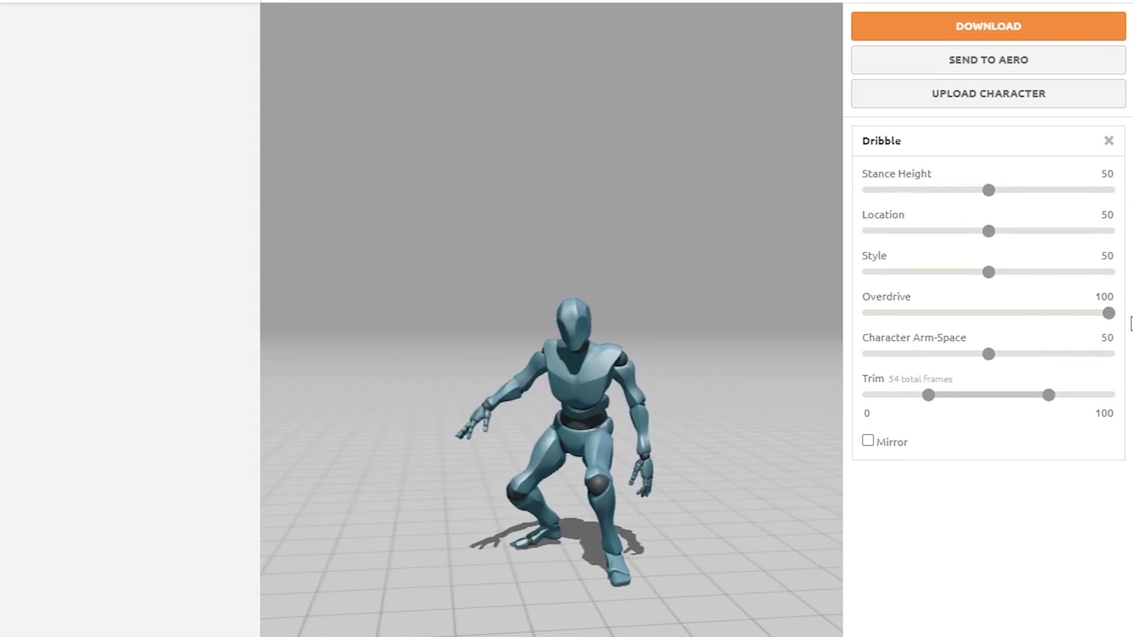
pyautogui.moveTo(990, 272); pyautogui.dragTo(866, 274)
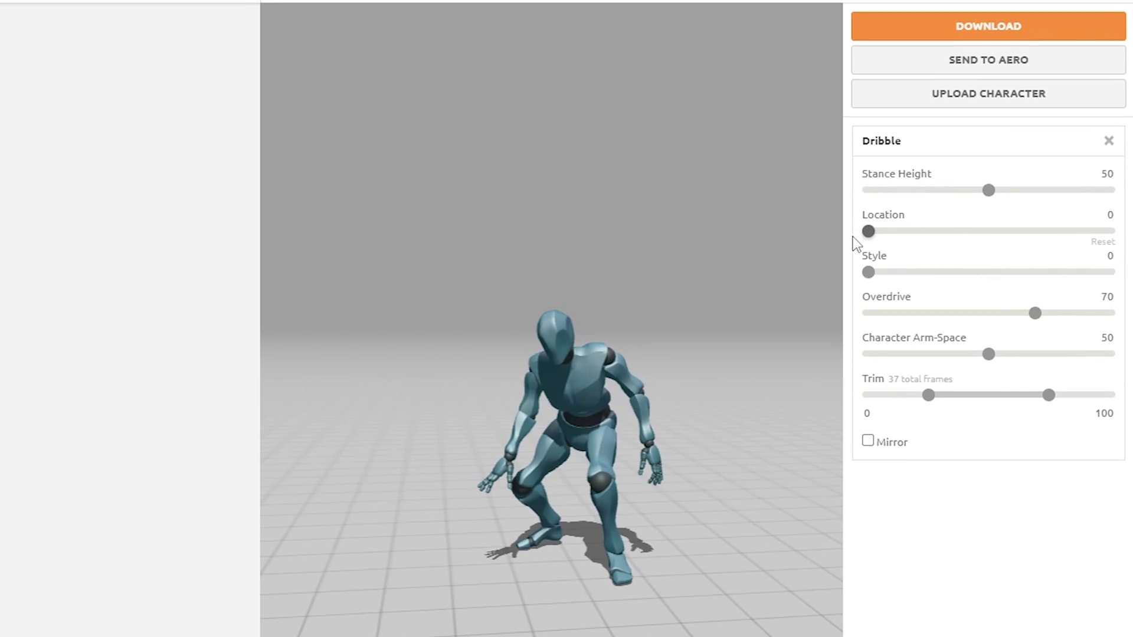
pyautogui.moveTo(989, 190); pyautogui.dragTo(843, 244)
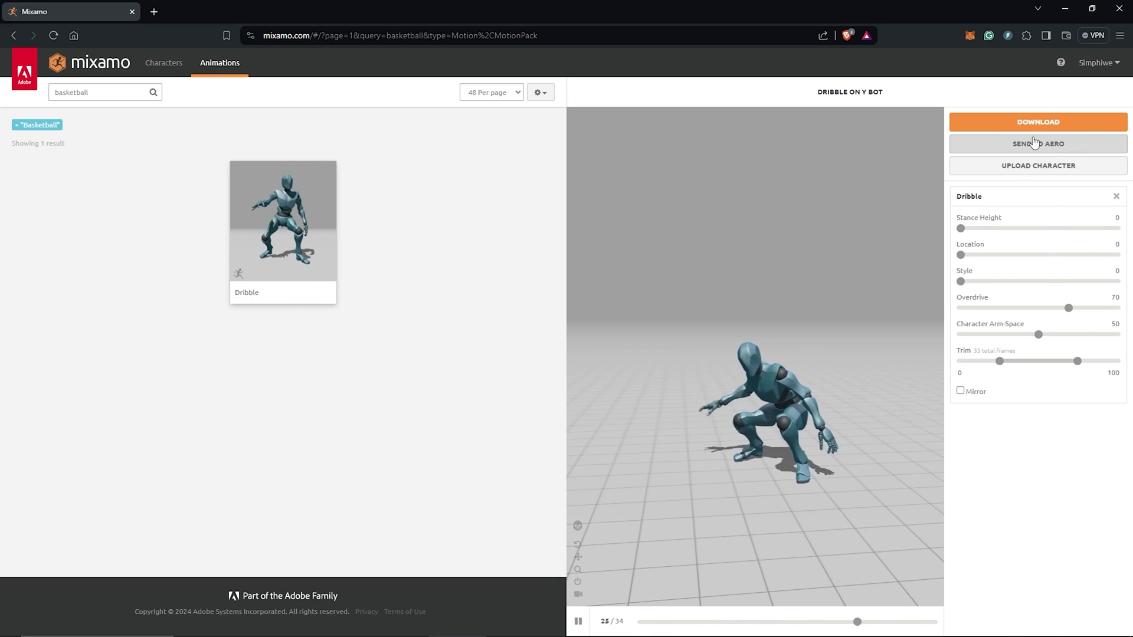
# Download Dribble as FBX Binary at 24 fps into the Maximo Character folder
pyautogui.click(1039, 123)
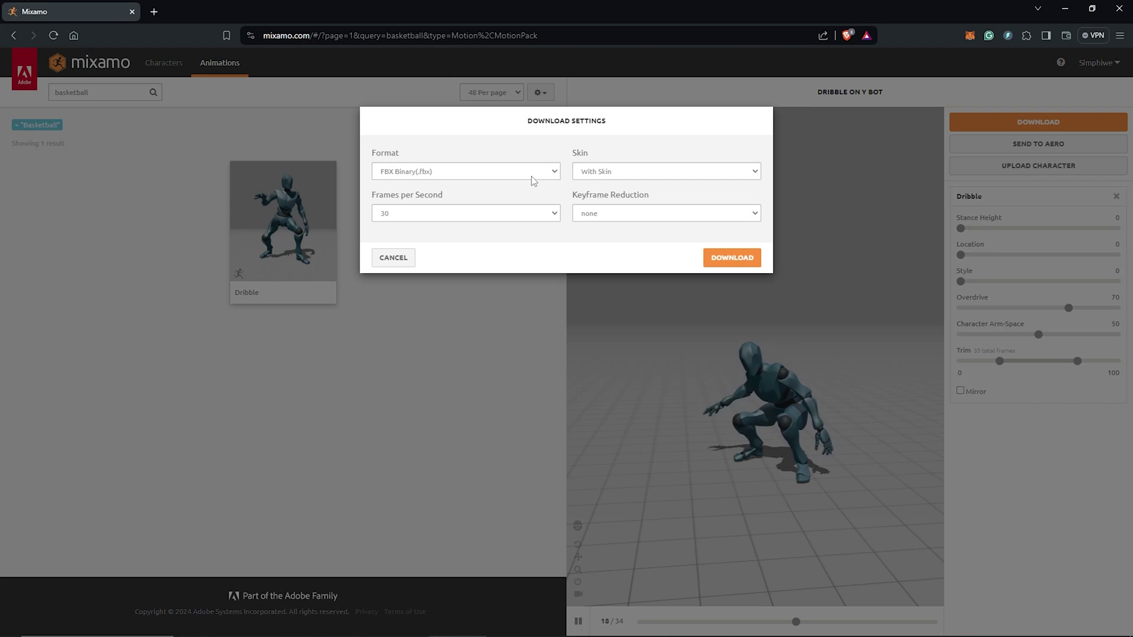
pyautogui.click(555, 173)
pyautogui.click(554, 175)
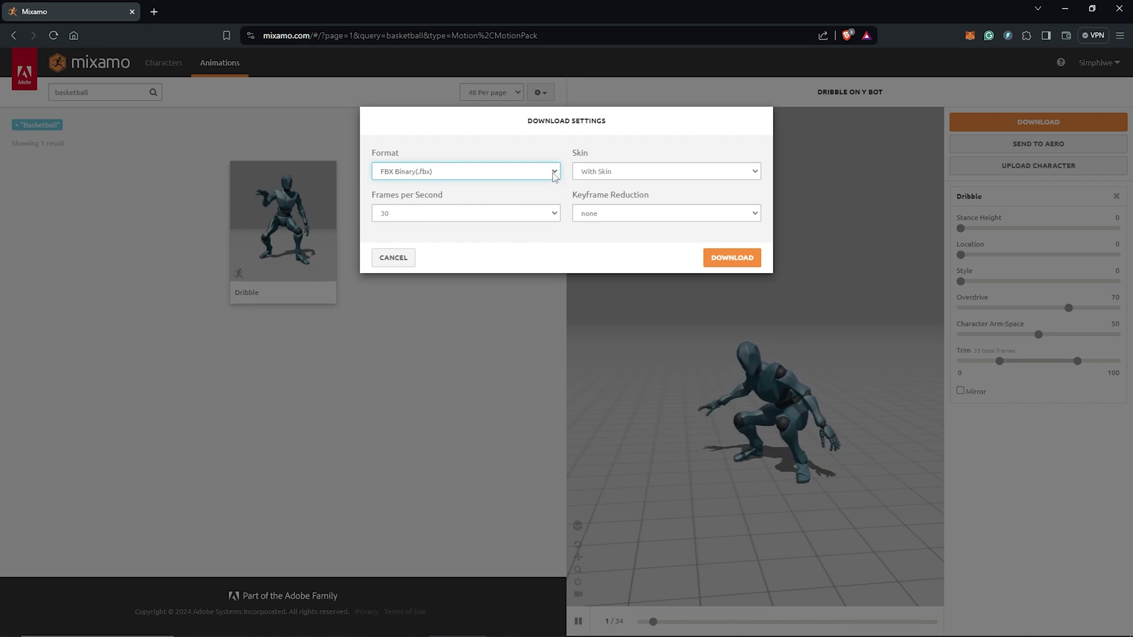
pyautogui.click(556, 214)
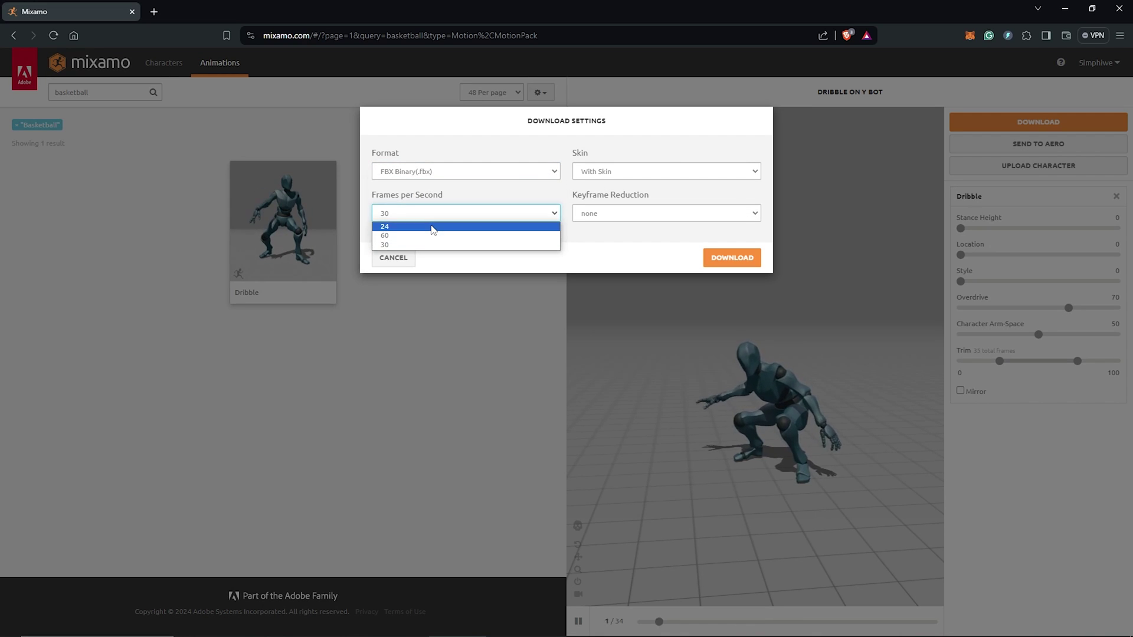
pyautogui.click(731, 258)
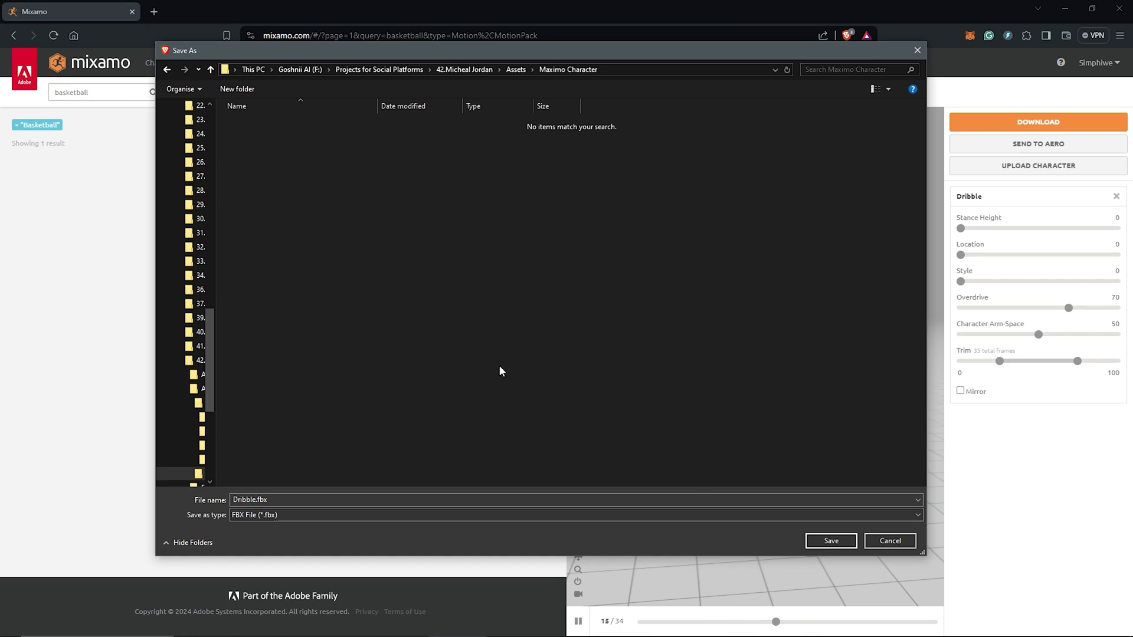
pyautogui.click(838, 541)
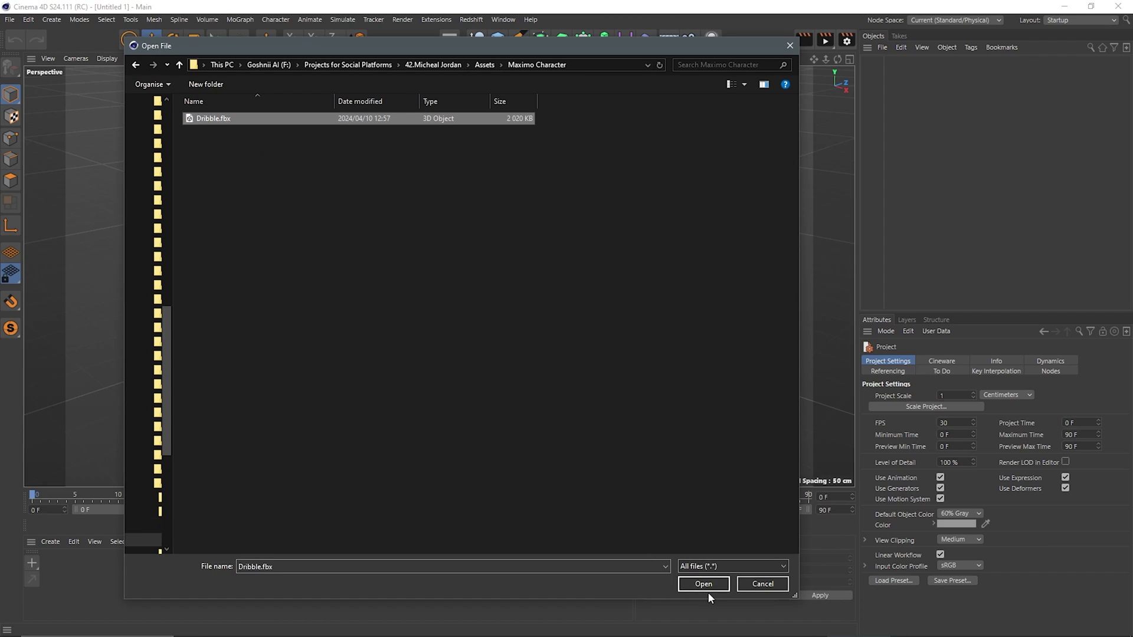
# Import Dribble.fbx with the default FBX import settings and play the dribbling robot
pyautogui.click(704, 584)
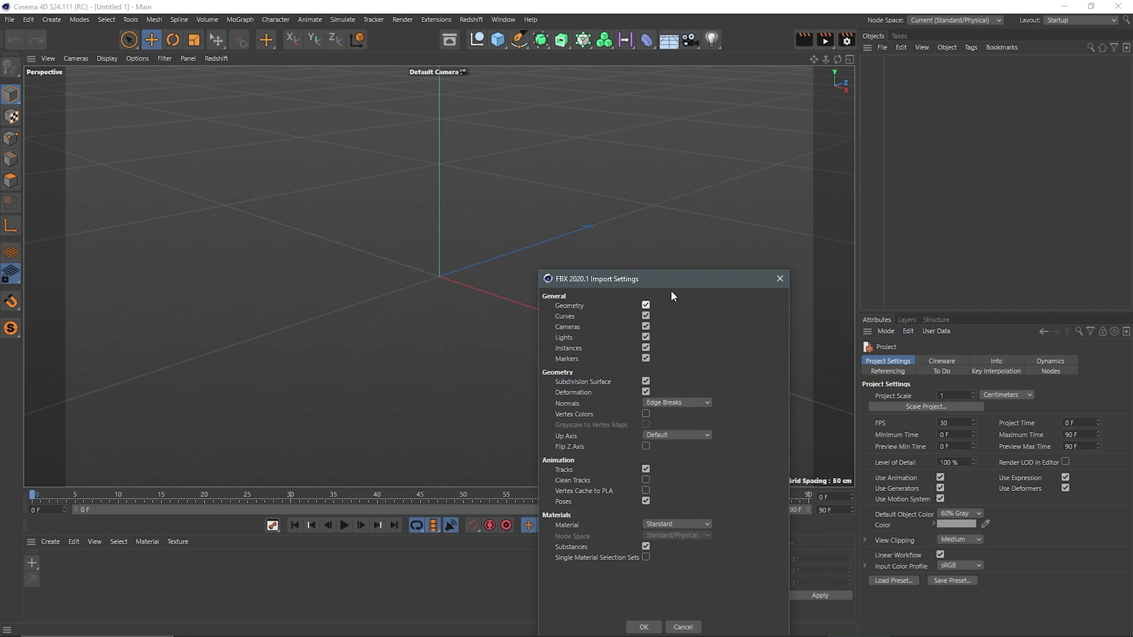
pyautogui.moveTo(671, 280); pyautogui.dragTo(661, 121)
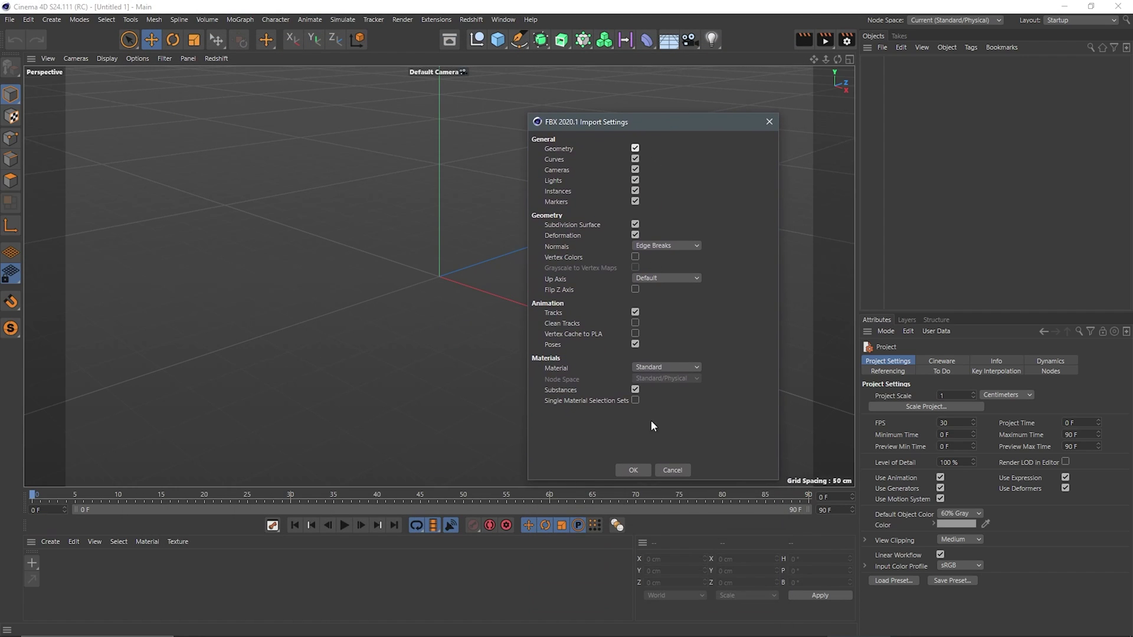
pyautogui.click(633, 471)
pyautogui.press('F8')
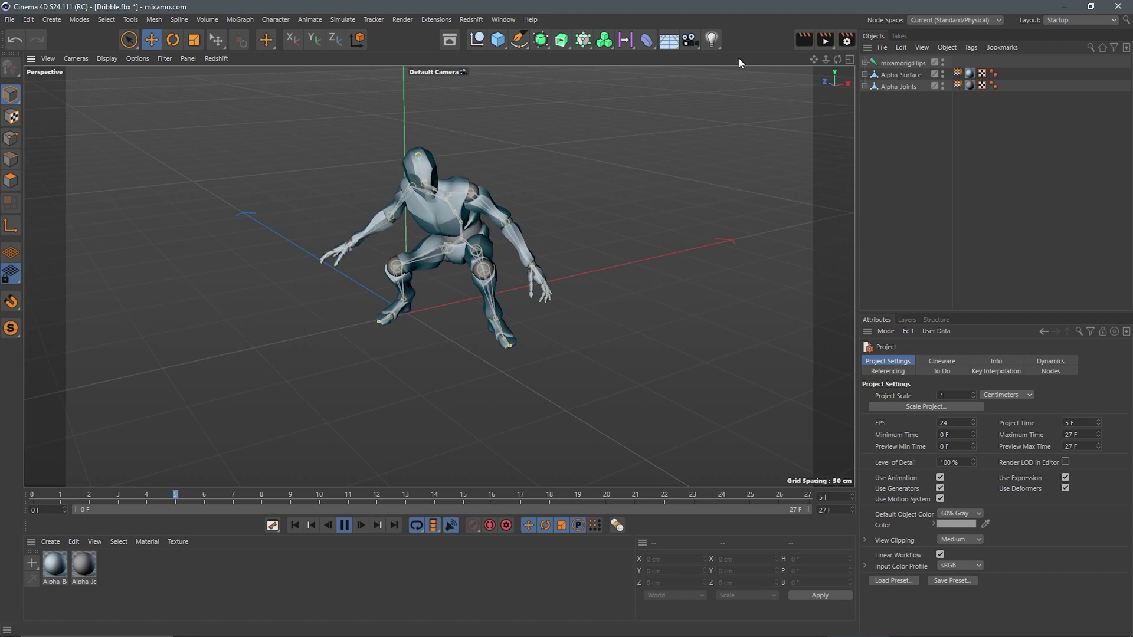
pyautogui.press('F8')
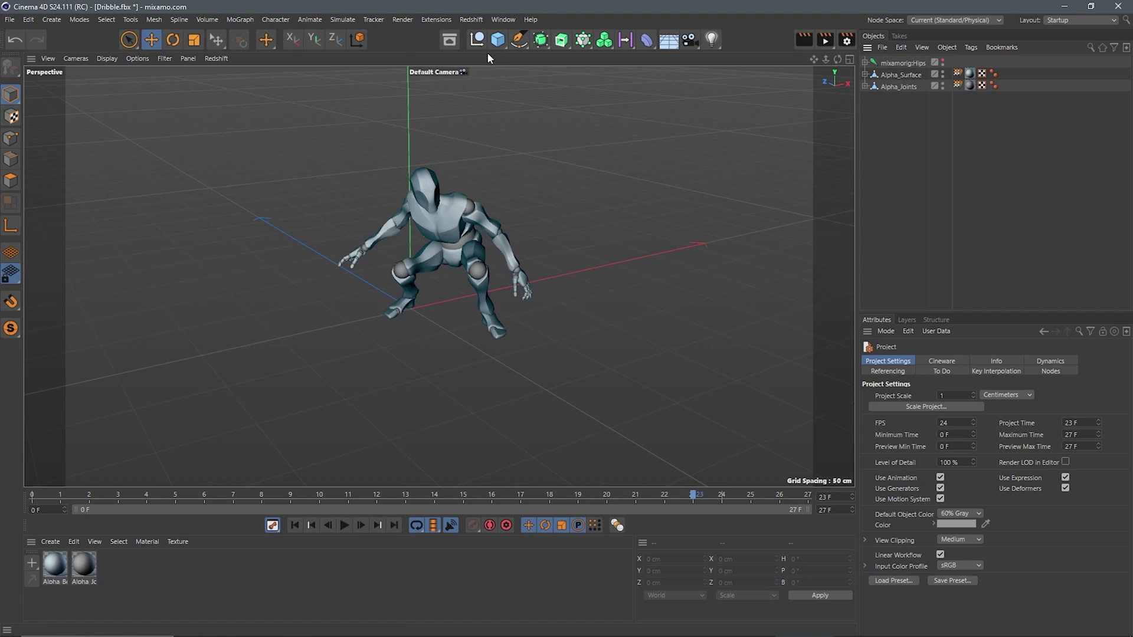
# Add a ground Plane and the Ball - Basketball asset found by searching 'ball'
pyautogui.click(499, 41)
pyautogui.click(539, 69)
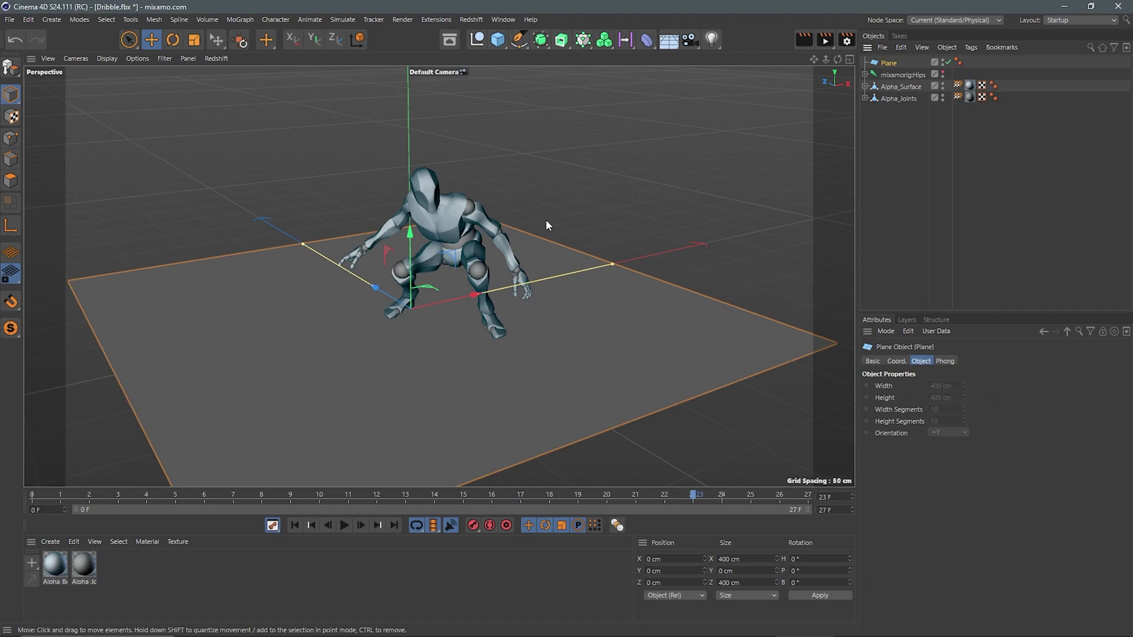
pyautogui.click(449, 40)
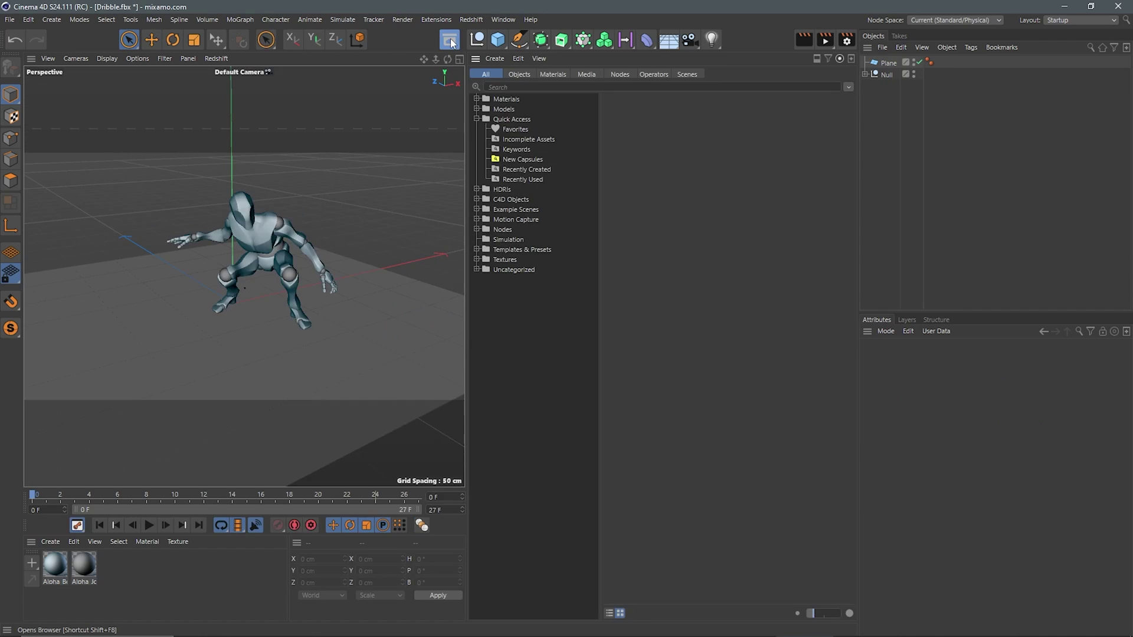
pyautogui.click(676, 87)
pyautogui.write('ball')
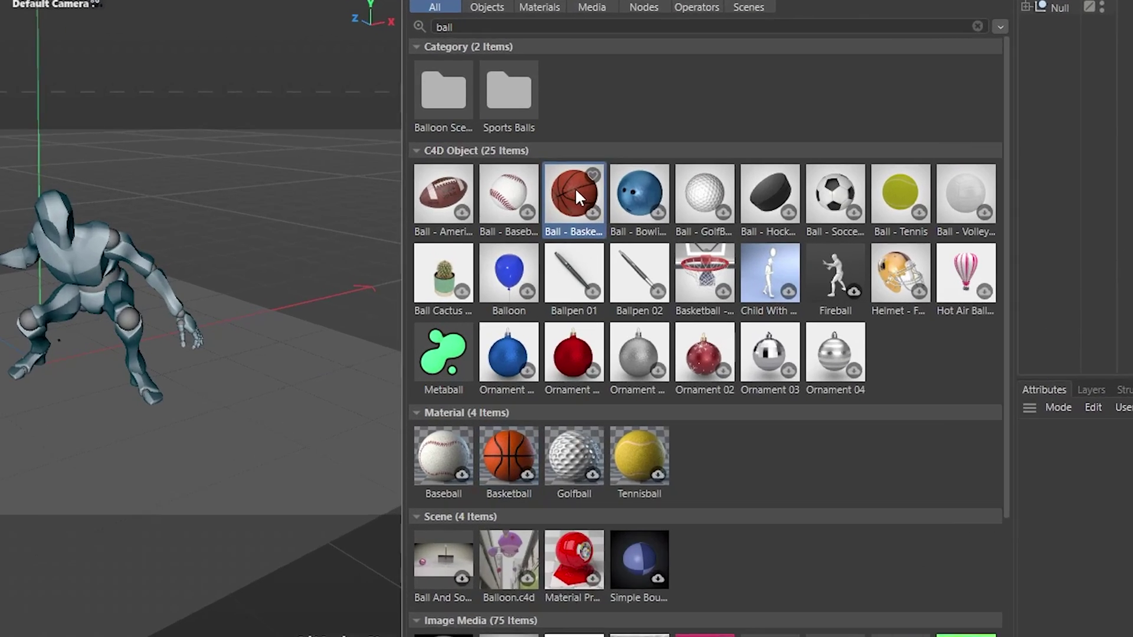
pyautogui.doubleClick(576, 194)
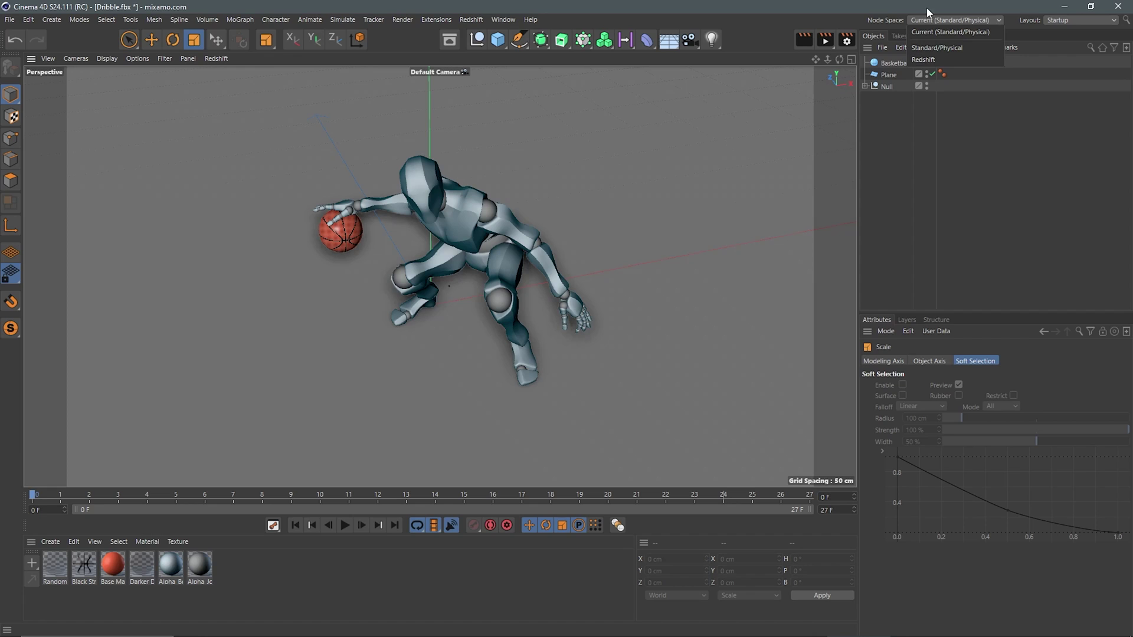
pyautogui.click(1076, 21)
pyautogui.click(1078, 20)
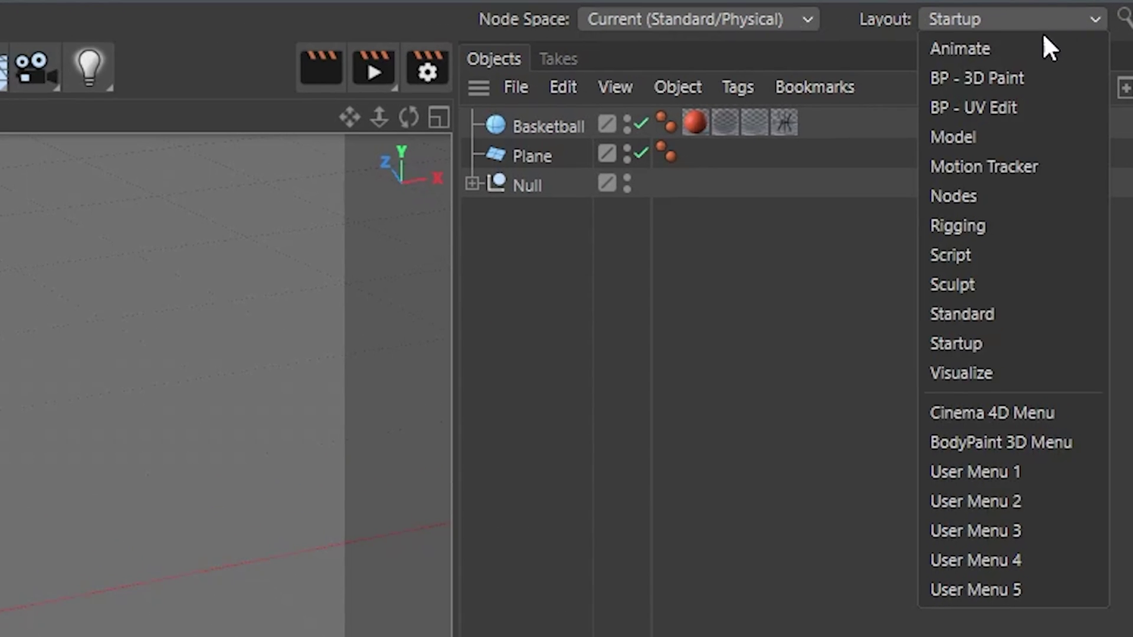
# In the Animation layout, keyframe the basketball's Position Y bounce in the Dope Sheet
pyautogui.click(960, 50)
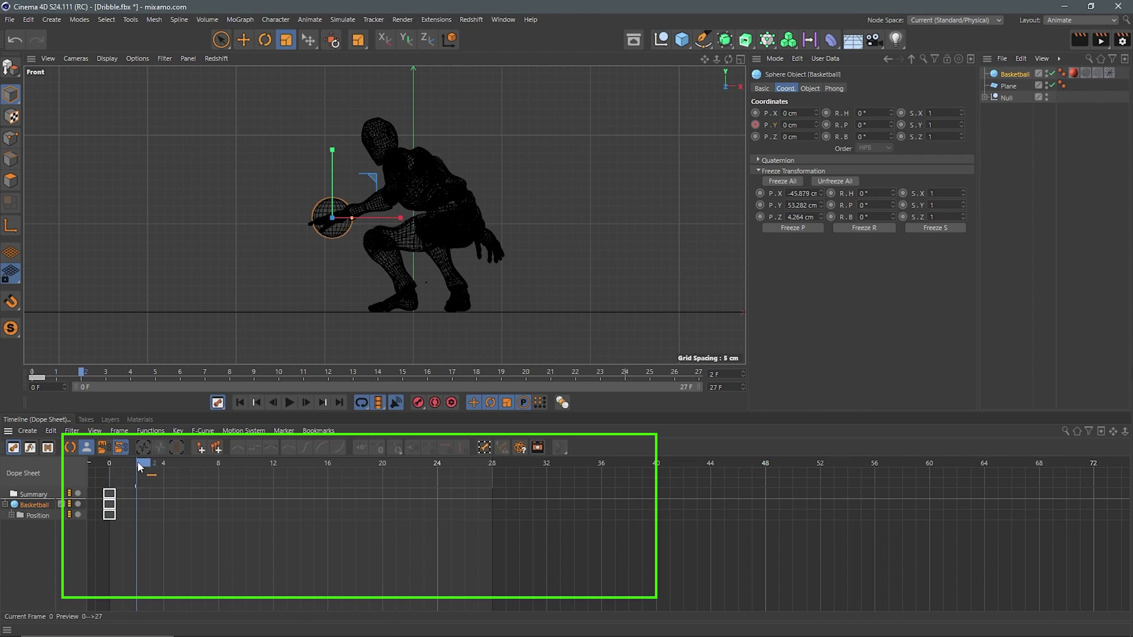
pyautogui.press('e')
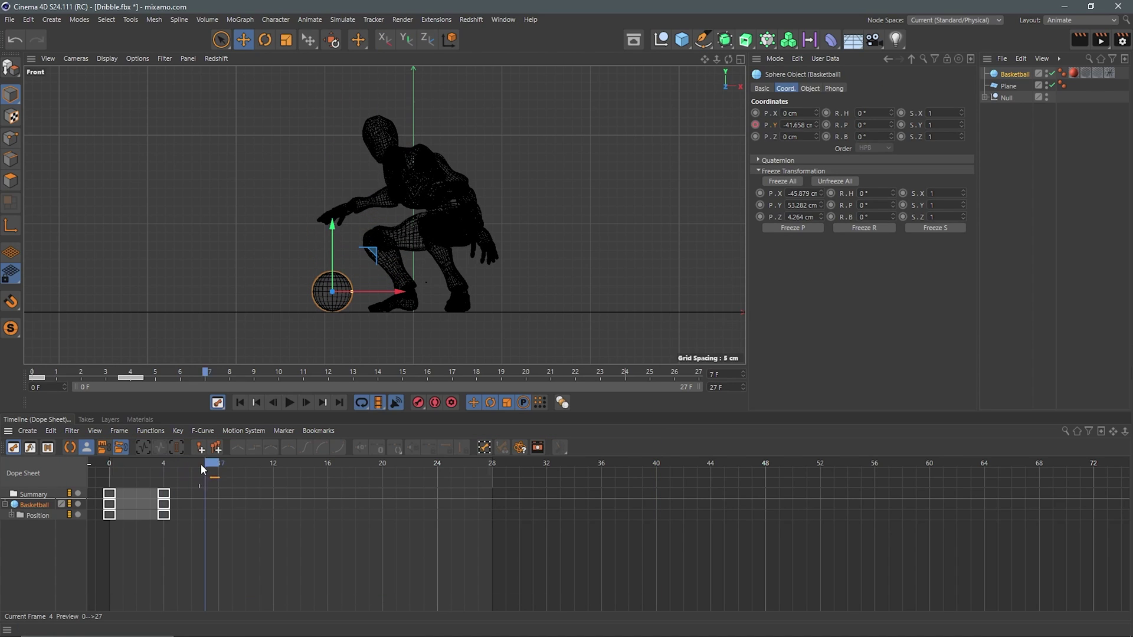
pyautogui.moveTo(201, 469); pyautogui.dragTo(220, 467)
pyautogui.click(110, 515)
pyautogui.click(224, 531)
pyautogui.click(125, 469)
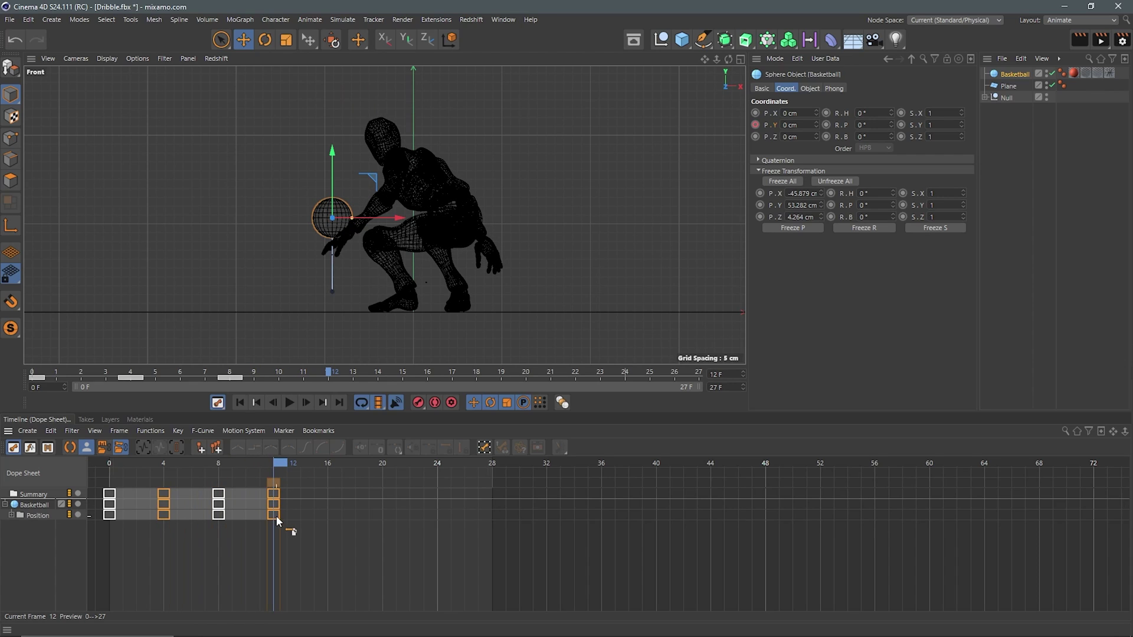
pyautogui.click(275, 516)
pyautogui.moveTo(315, 465); pyautogui.dragTo(336, 467)
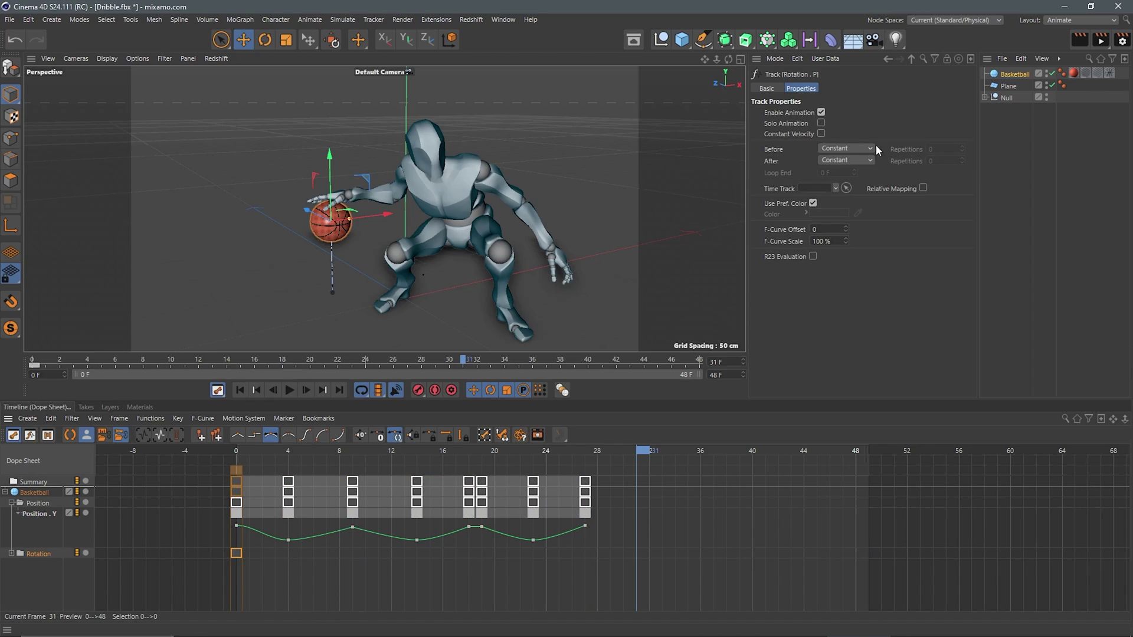
# Key a 180° pitch rotation on the ball and play back the bounce
pyautogui.moveTo(236, 452); pyautogui.dragTo(347, 455)
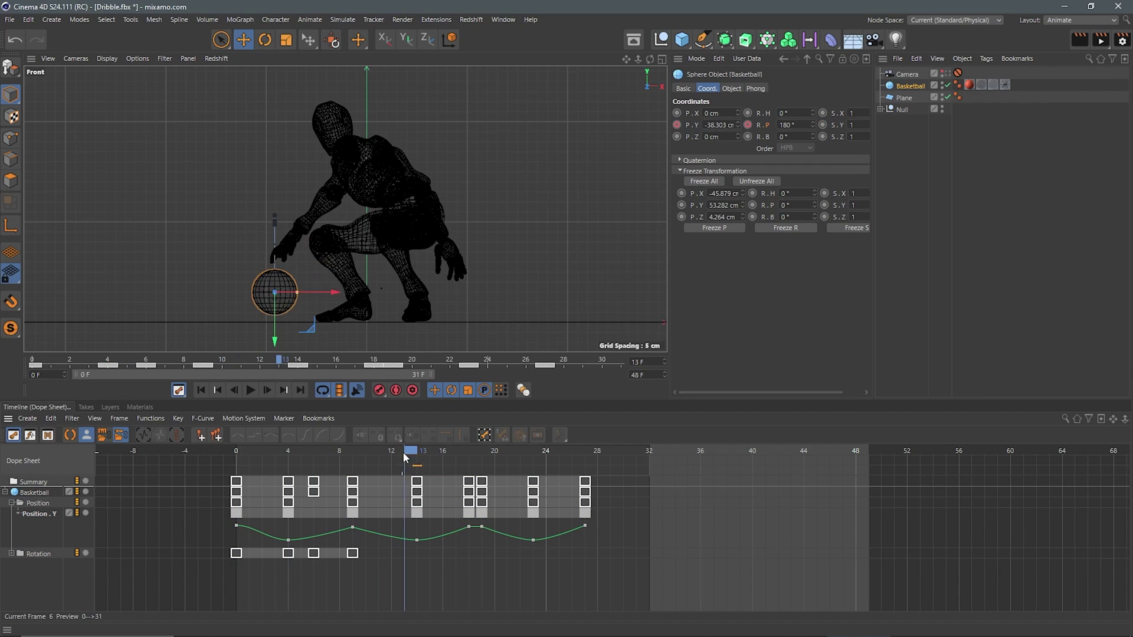
pyautogui.press('Return')
pyautogui.click(478, 454)
pyautogui.moveTo(461, 555); pyautogui.dragTo(485, 554)
pyautogui.click(520, 453)
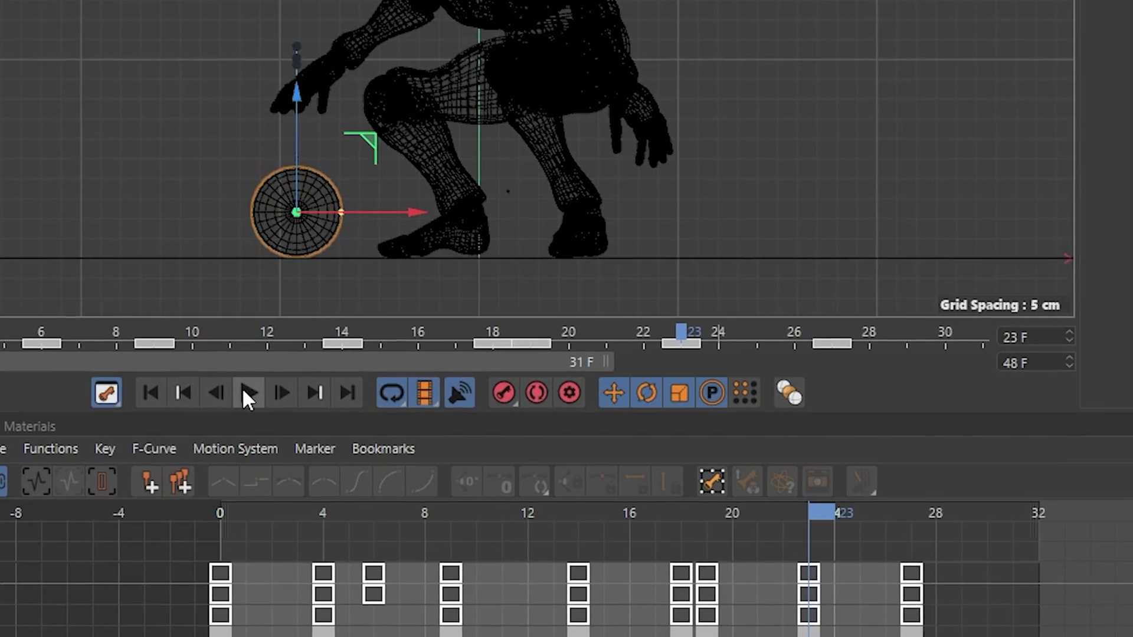
pyautogui.click(250, 390)
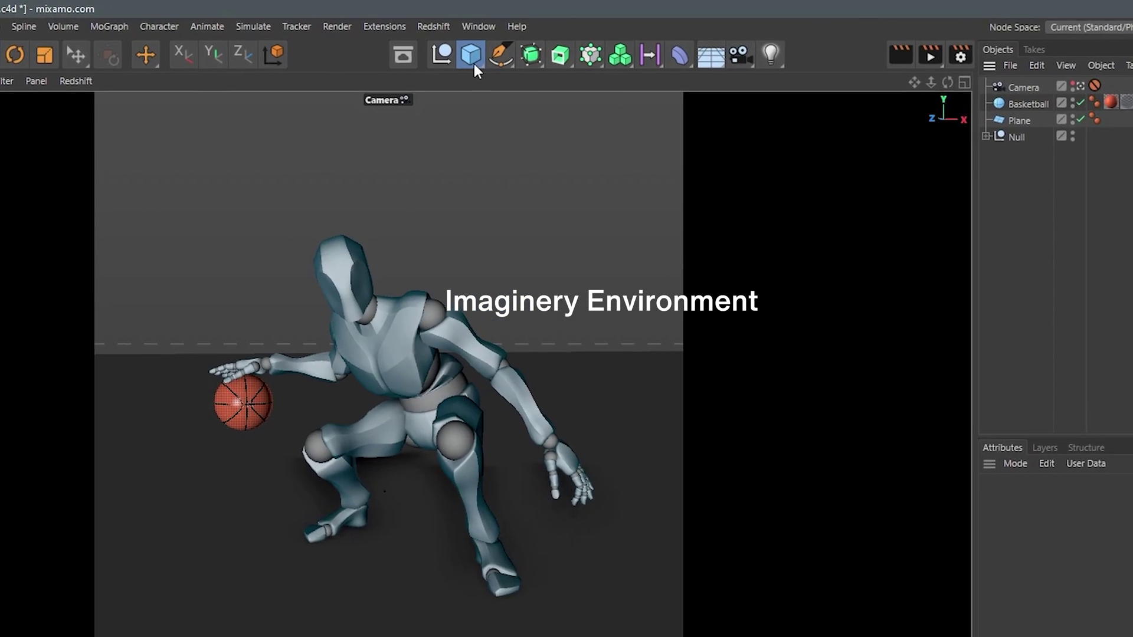
# Build the street buildings from cube primitives and preview the dribble inside the environment
pyautogui.click(505, 49)
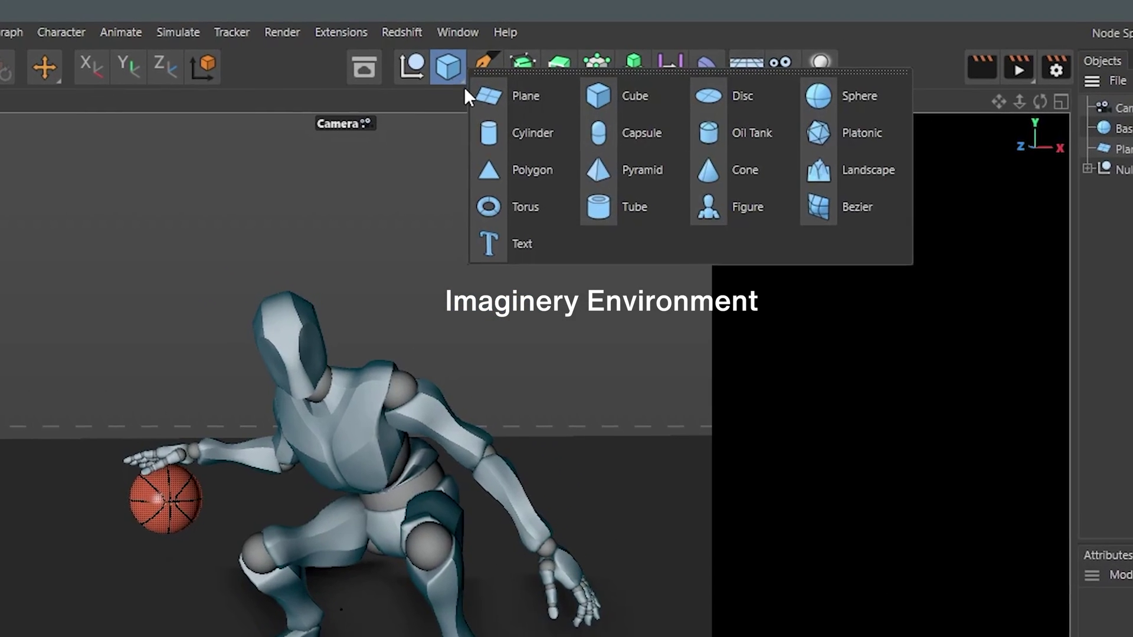
pyautogui.click(636, 101)
pyautogui.click(850, 59)
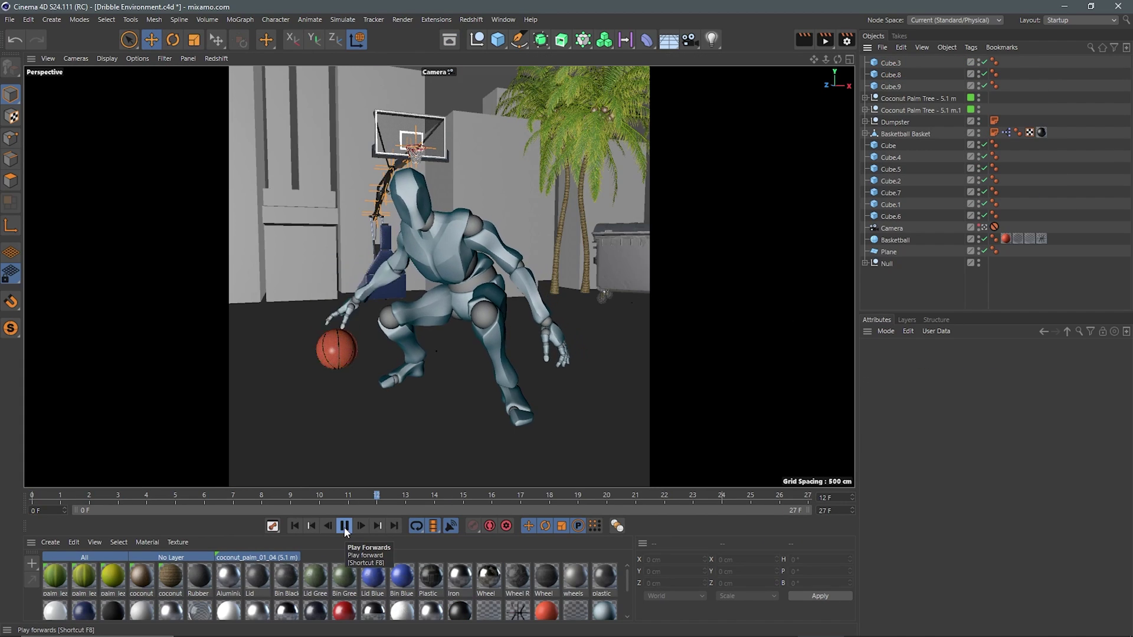
pyautogui.click(346, 526)
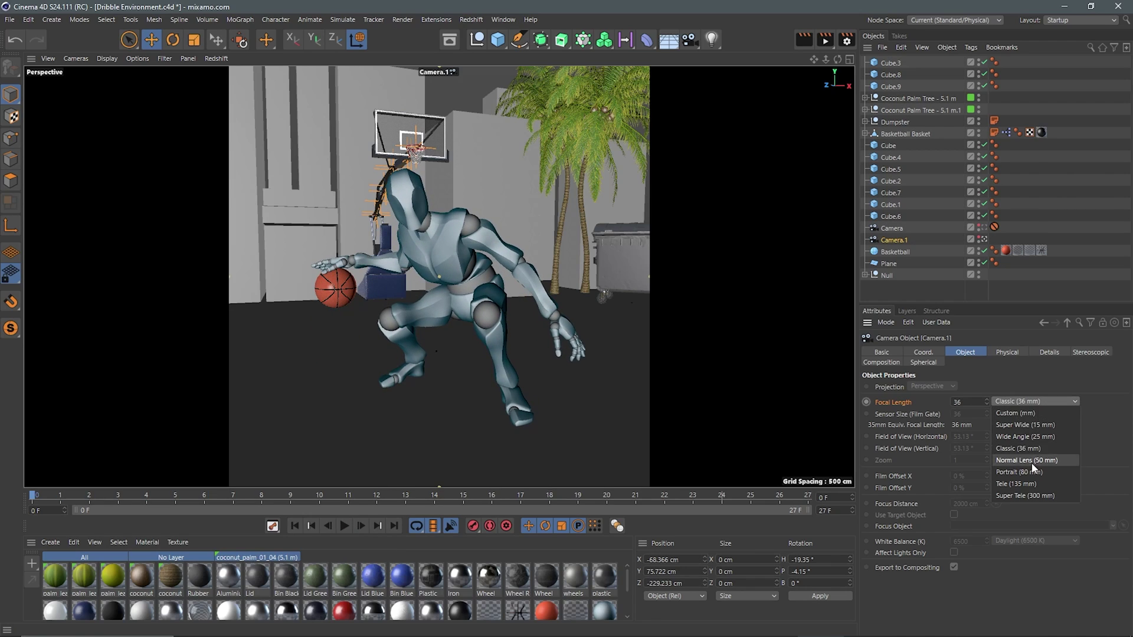
# Set Camera.1's focal length to the Normal Lens (50 mm) preset
pyautogui.click(1033, 471)
pyautogui.click(1036, 401)
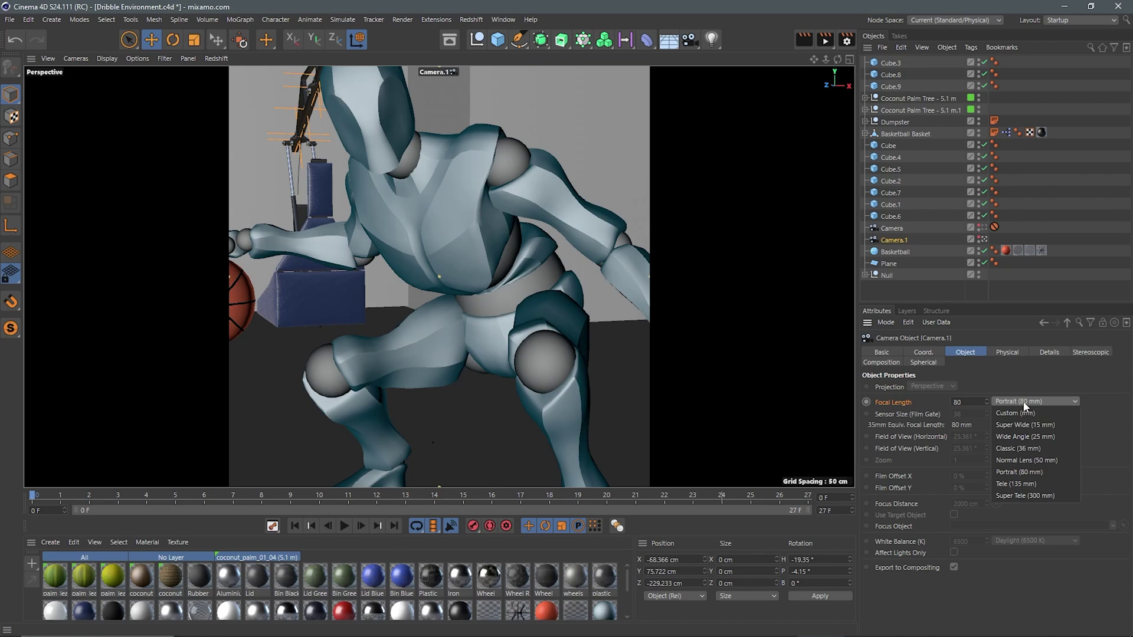
pyautogui.click(1034, 425)
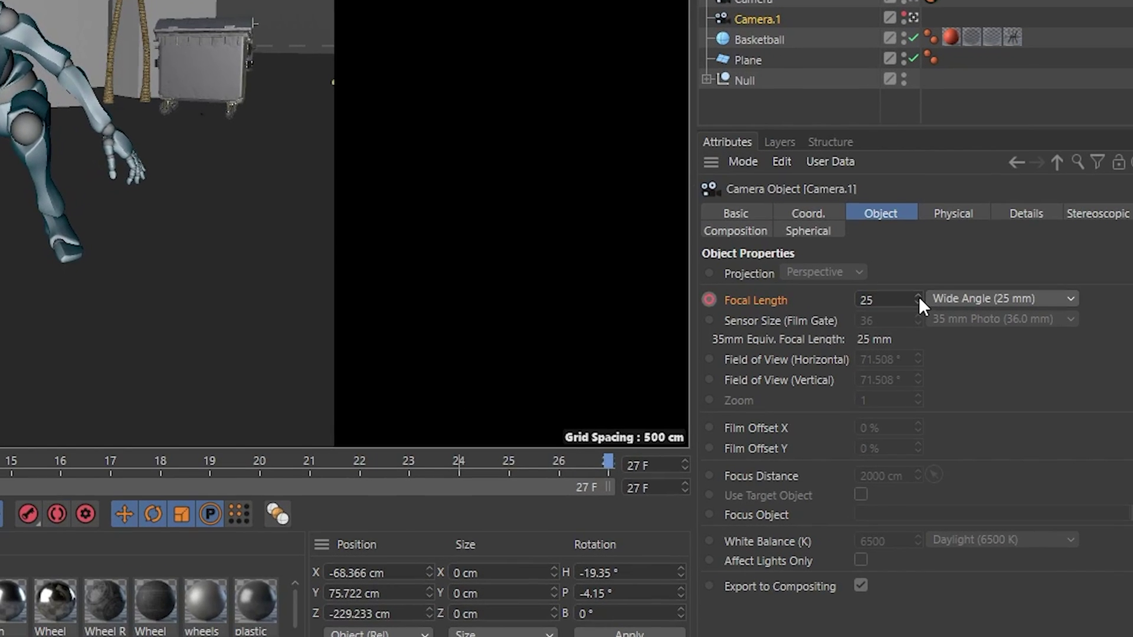
pyautogui.click(1008, 401)
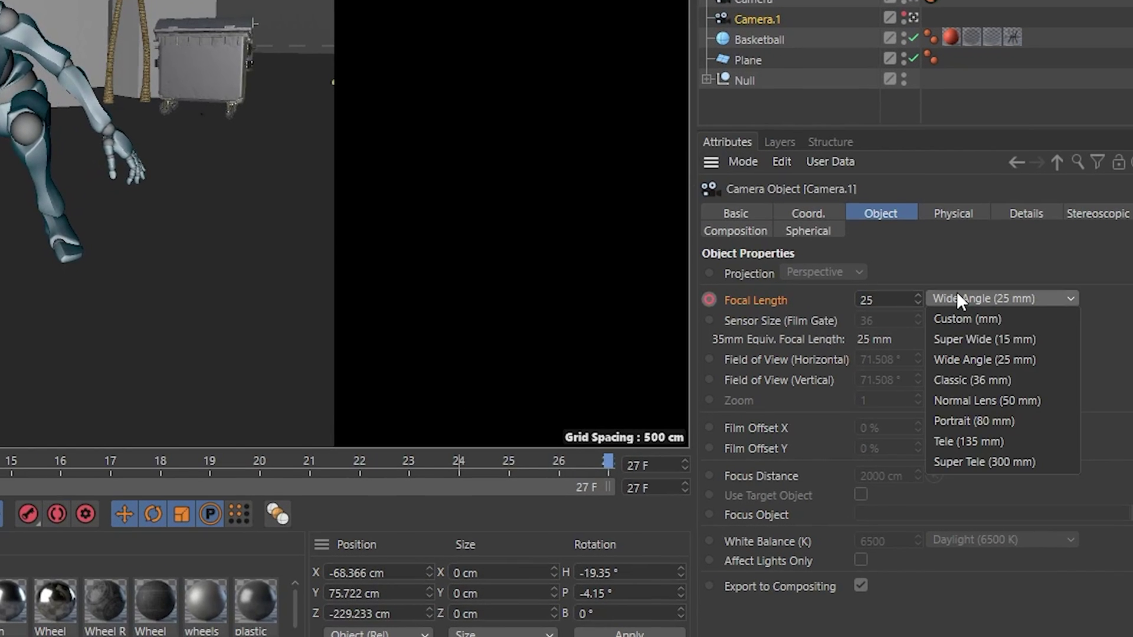
pyautogui.click(1021, 400)
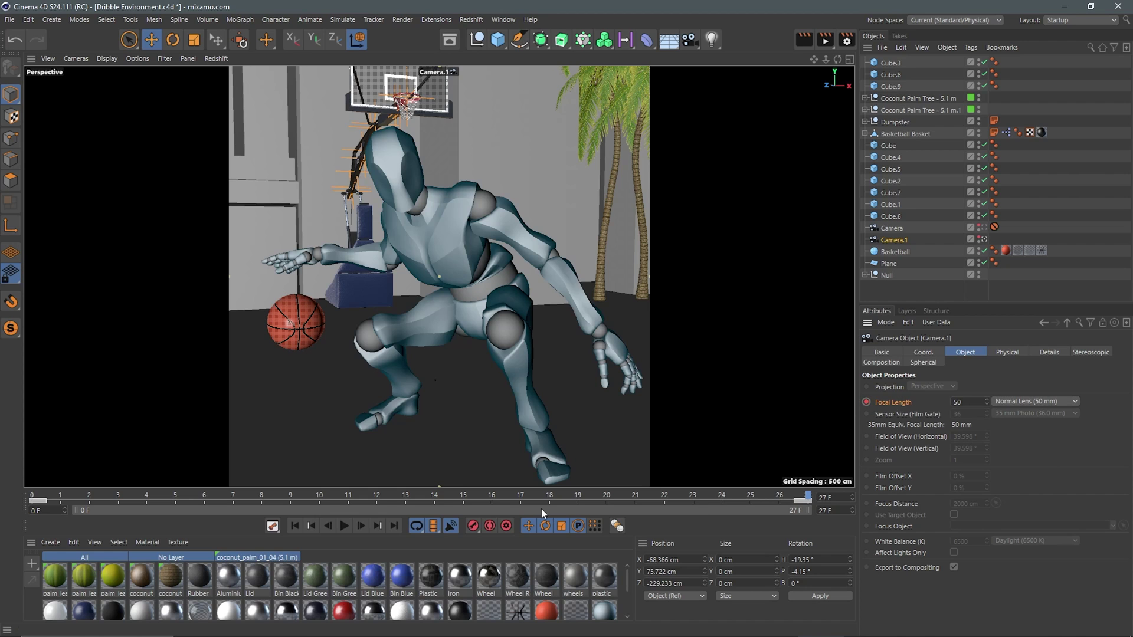
# Keyframe Camera.1's focal length at 35 mm on frame 12 and play the lens change
pyautogui.moveTo(177, 497); pyautogui.dragTo(397, 497)
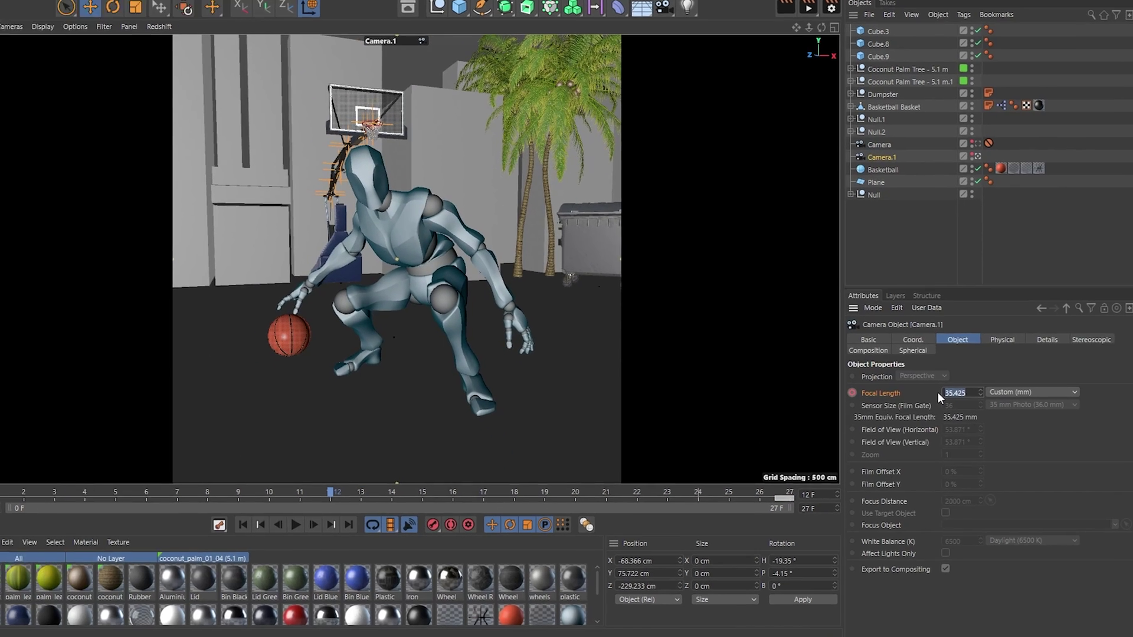
pyautogui.doubleClick(952, 402)
pyautogui.write('35')
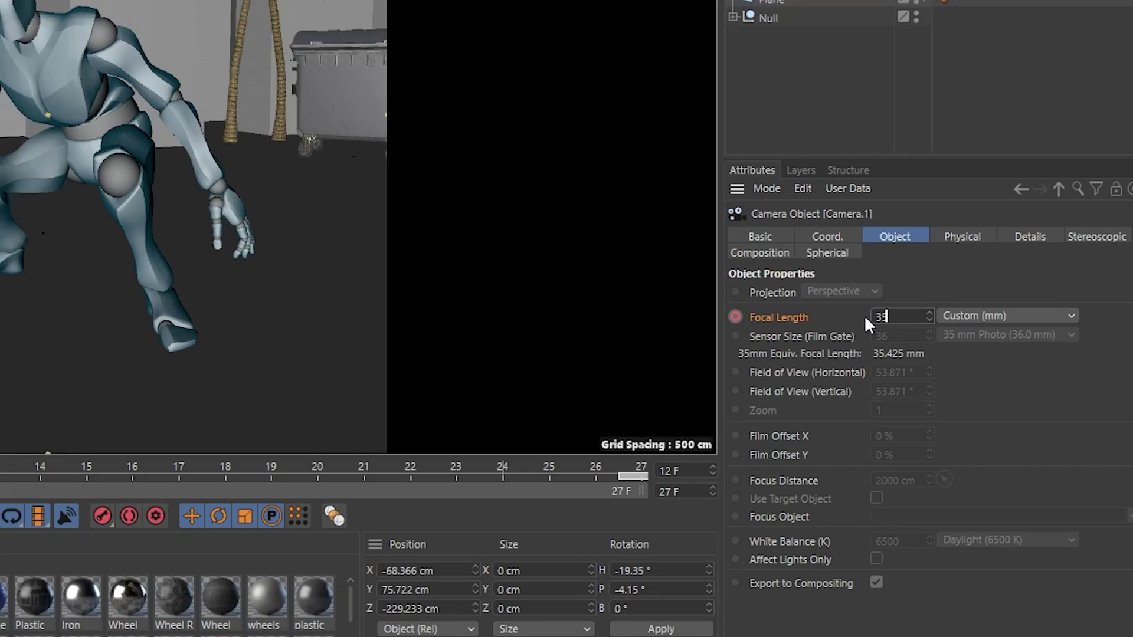
pyautogui.press('Return')
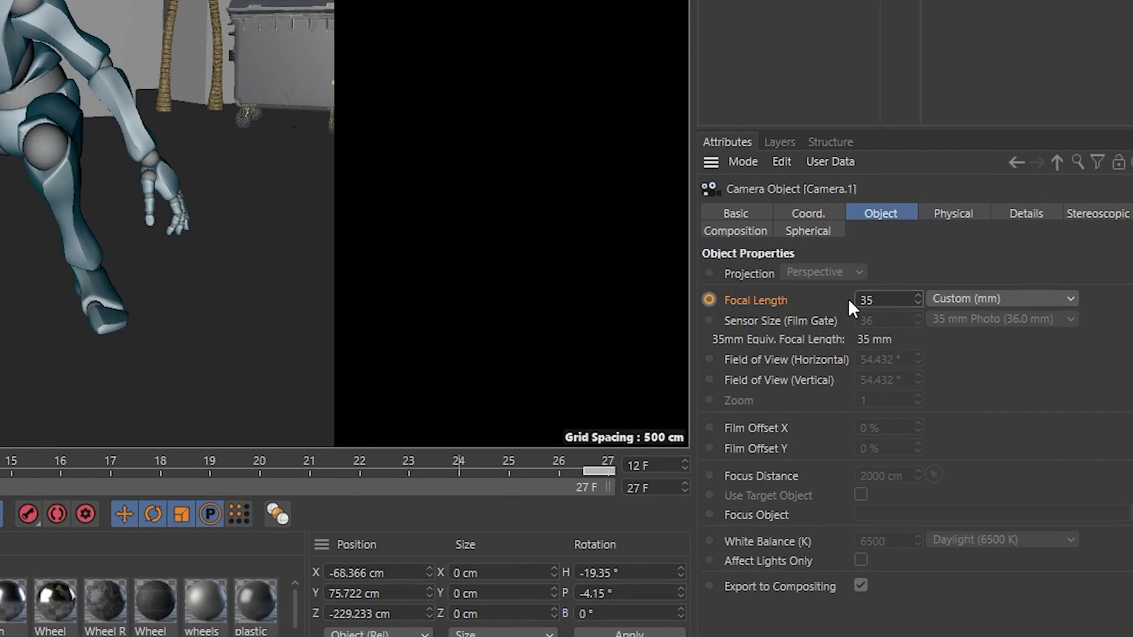
pyautogui.click(709, 300)
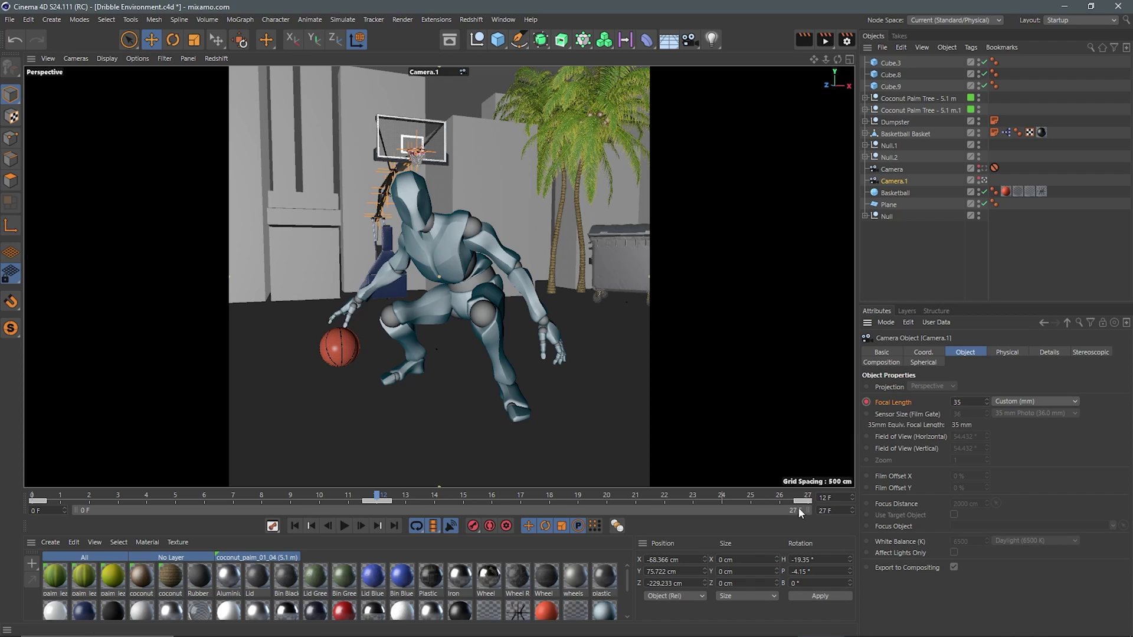
pyautogui.click(802, 501)
pyautogui.click(344, 526)
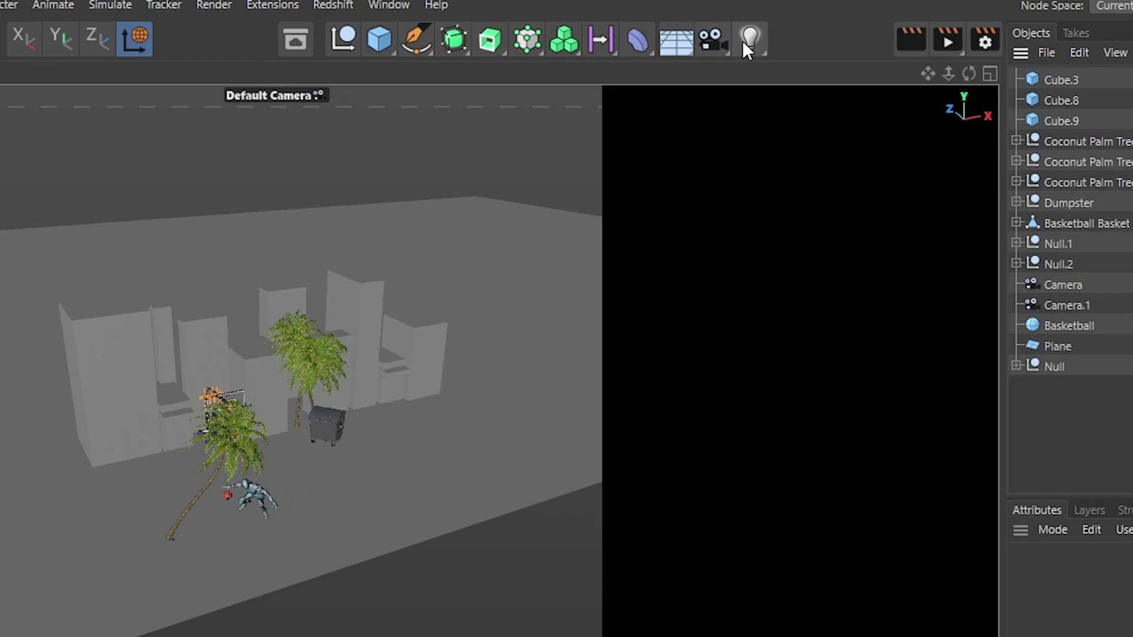
# Add an Infinite Light and rotate it to angle down over the street
pyautogui.click(709, 43)
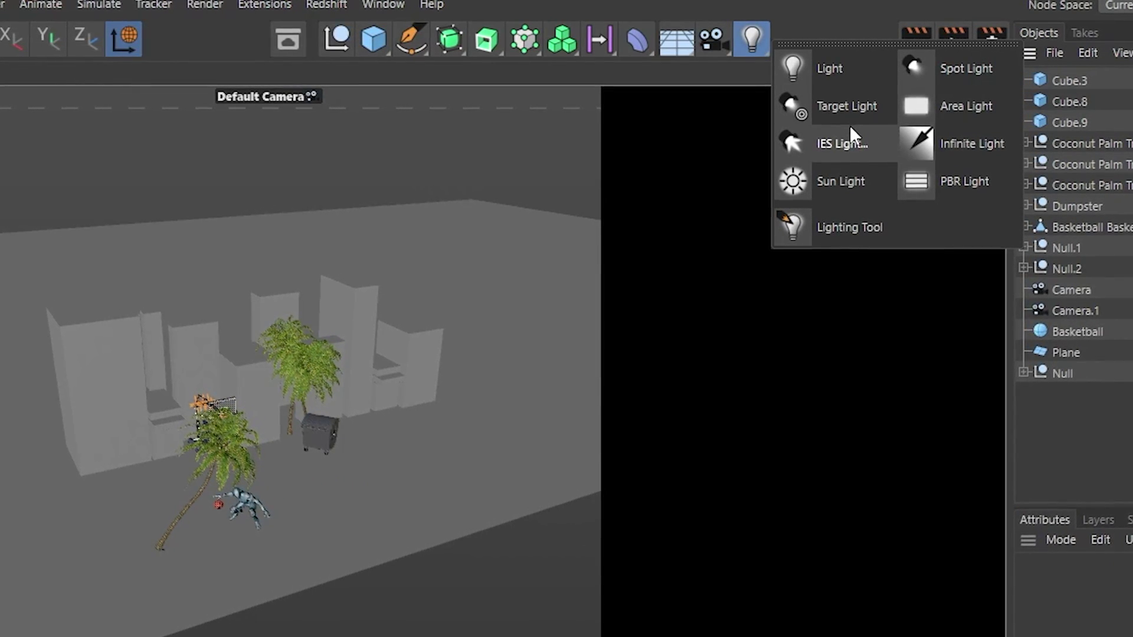
pyautogui.click(963, 144)
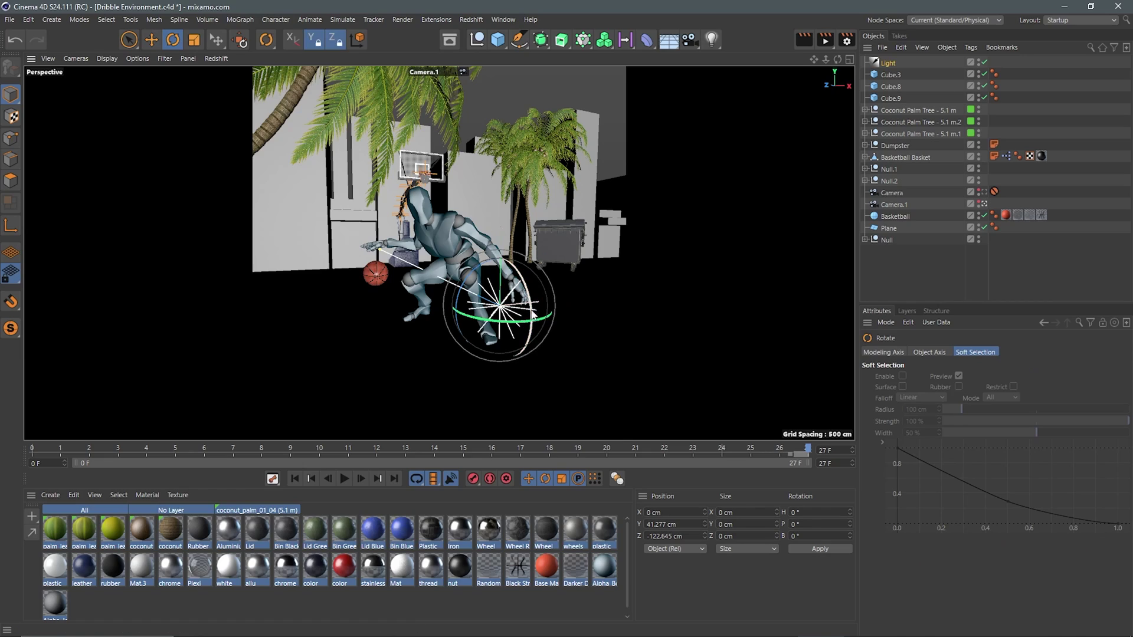
pyautogui.moveTo(533, 315); pyautogui.dragTo(518, 279)
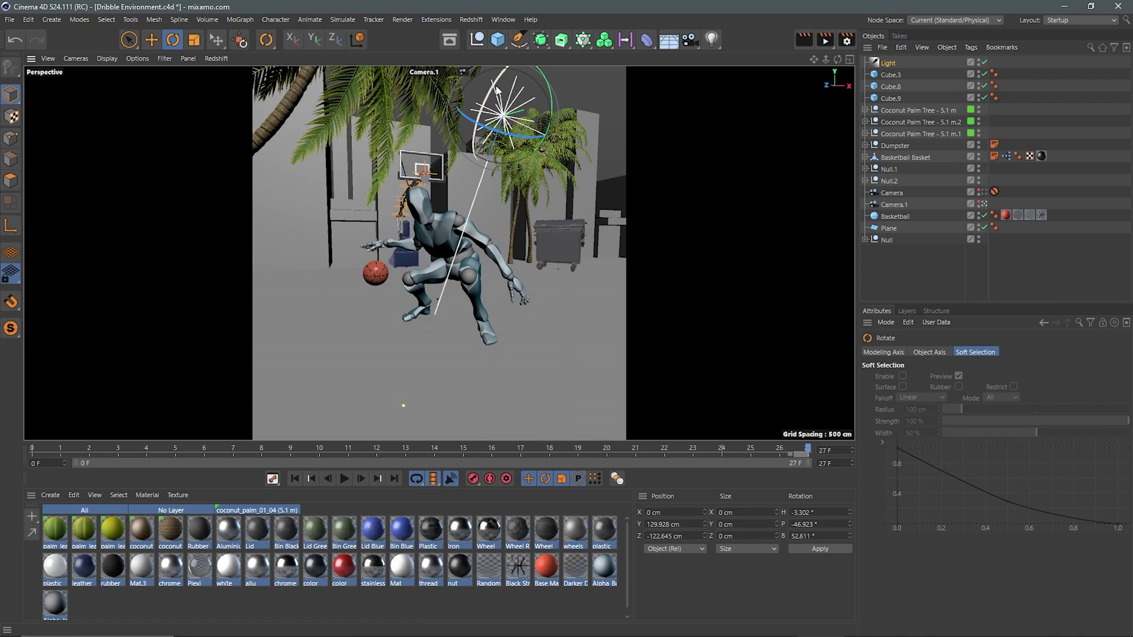
pyautogui.moveTo(496, 89); pyautogui.dragTo(472, 73)
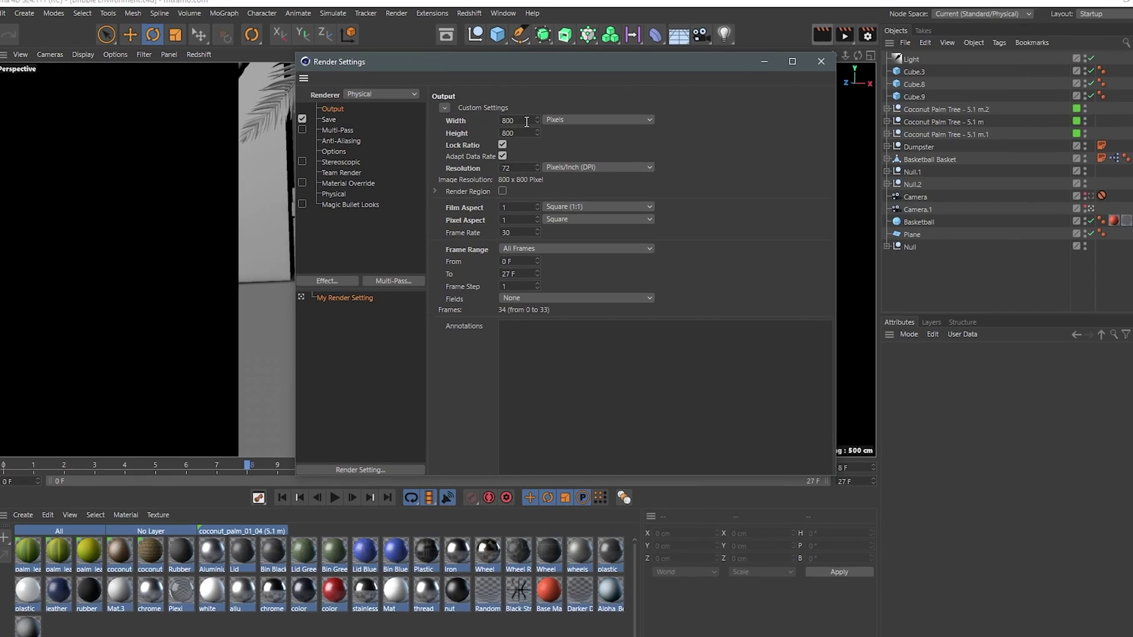
# Confirm the 800 × 800 output and render all 34 frames to the Picture Viewer
pyautogui.click(507, 121)
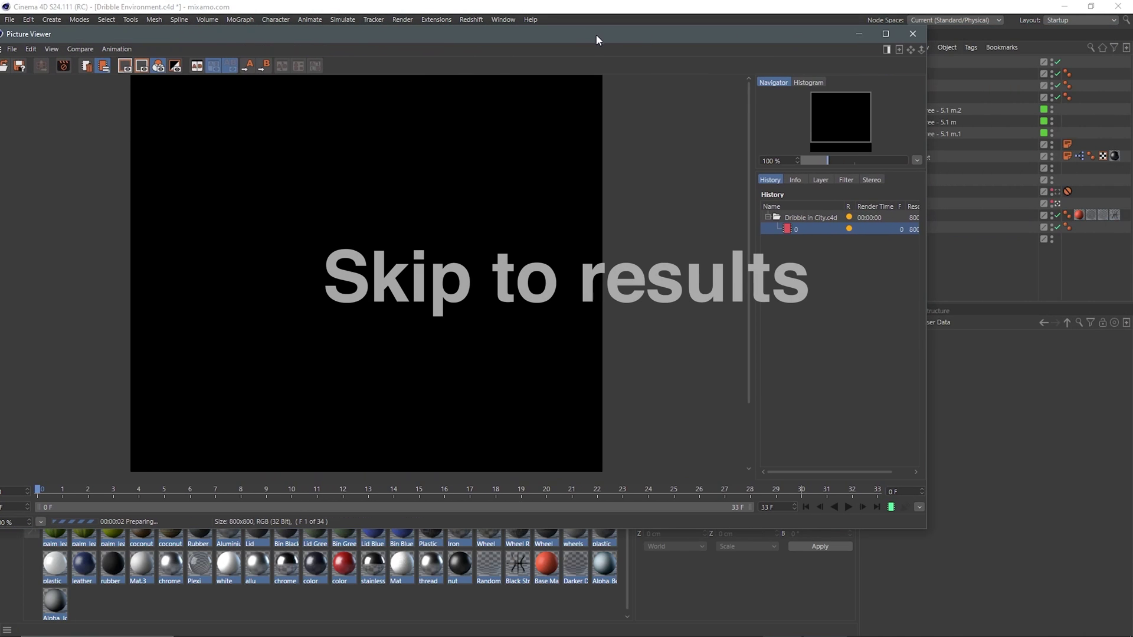
pyautogui.moveTo(596, 34); pyautogui.dragTo(651, 36)
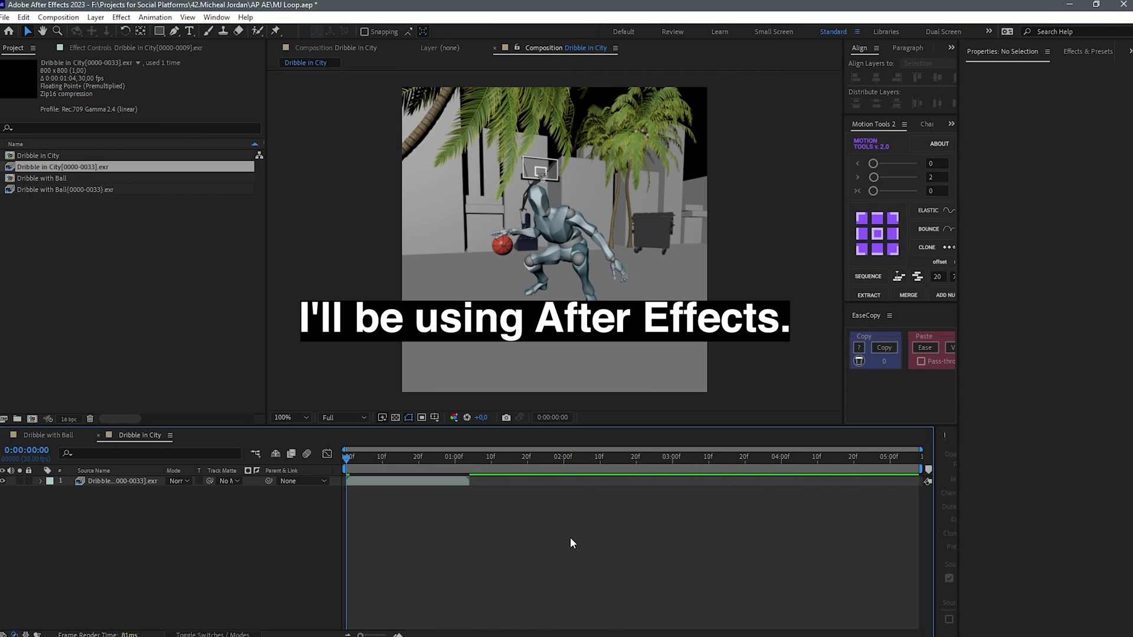
# Preview the imported rendered sequence and slide its layer to start where the previous copy ends
pyautogui.press('space')
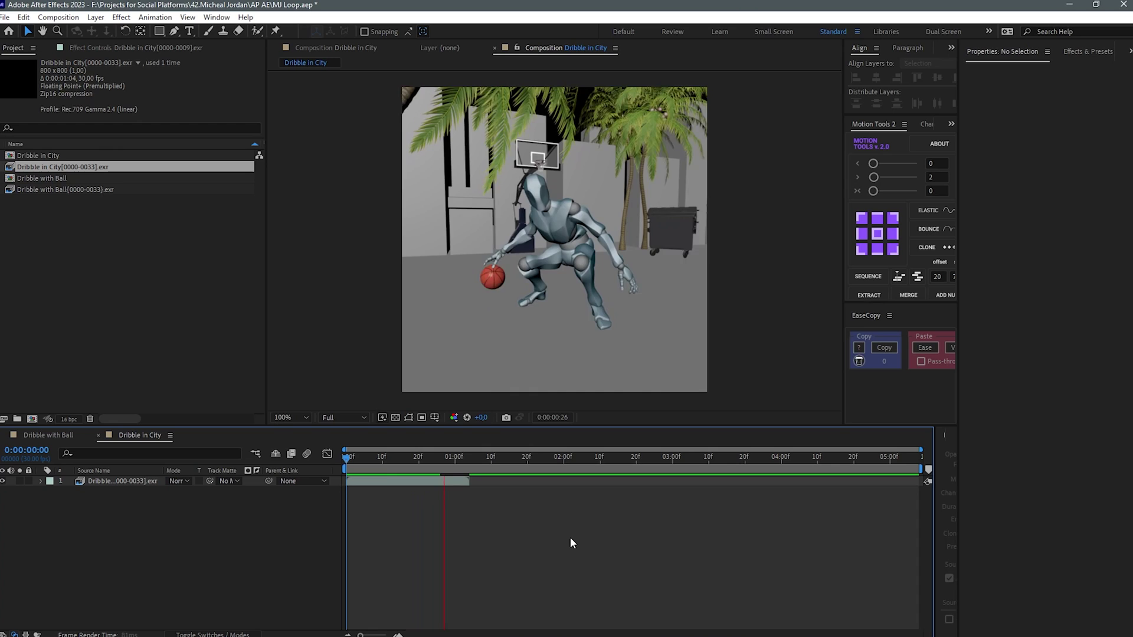
pyautogui.press('space')
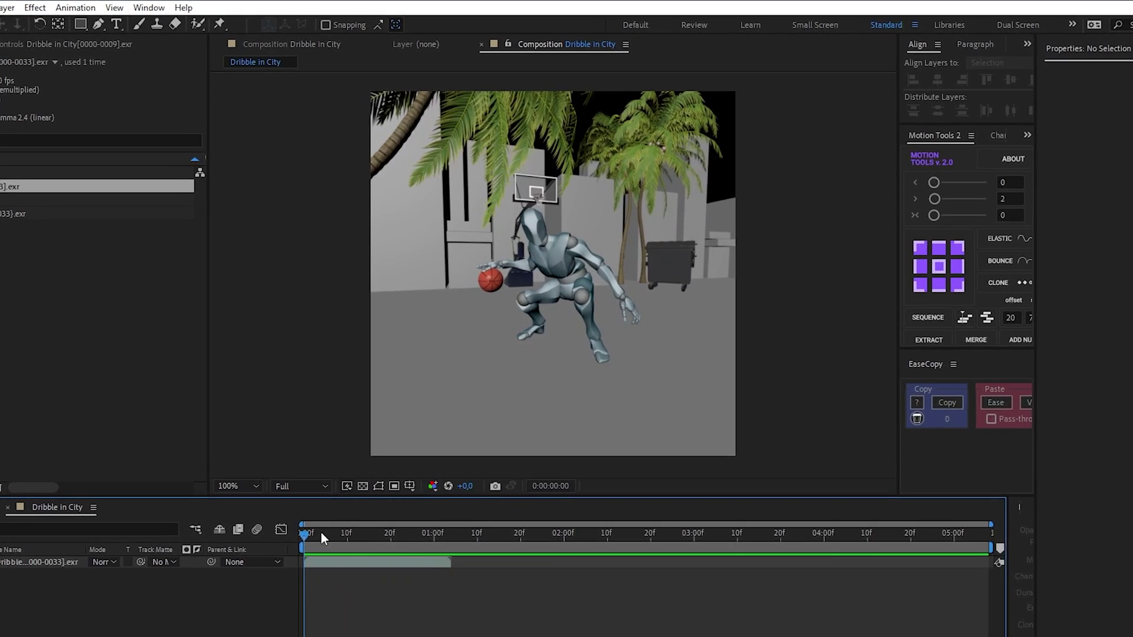
pyautogui.press('space')
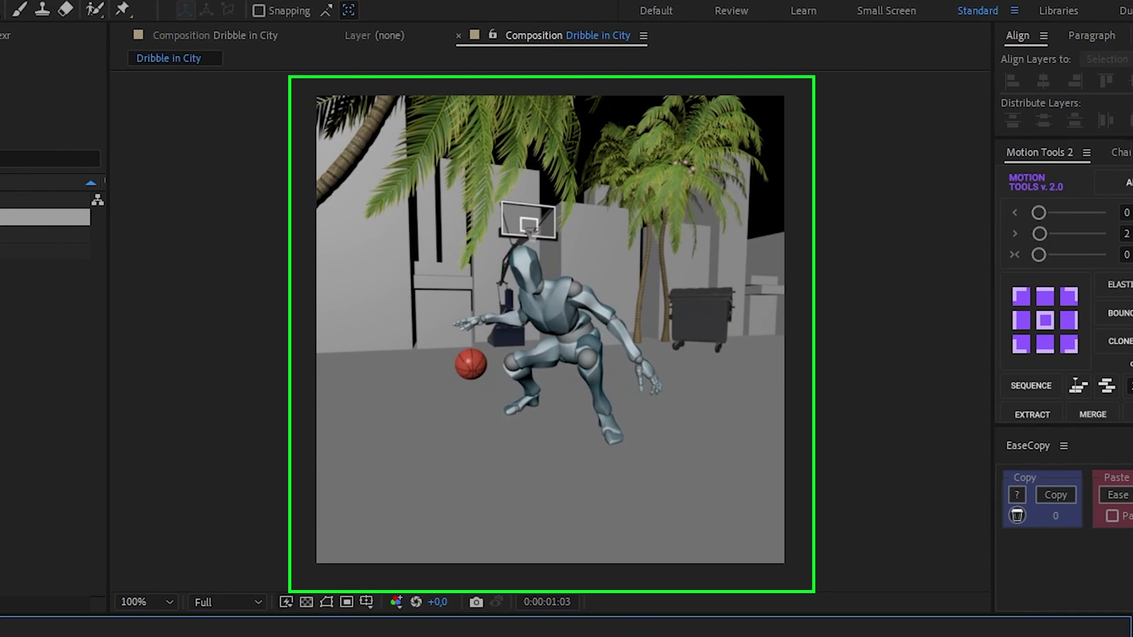
pyautogui.click(460, 478)
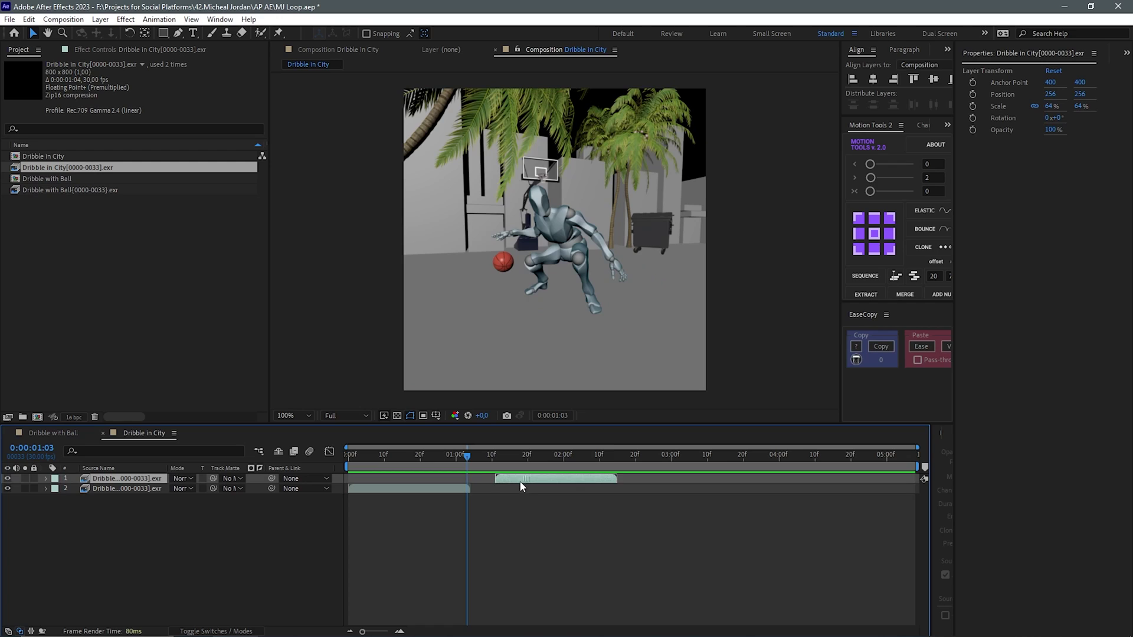
pyautogui.moveTo(521, 485); pyautogui.dragTo(494, 479)
# Duplicate the sequence layer into more end-to-end copies and send the Dribble in City composition to render
pyautogui.press('o')
pyautogui.hotkey('ctrl', 'd')
pyautogui.press('[')
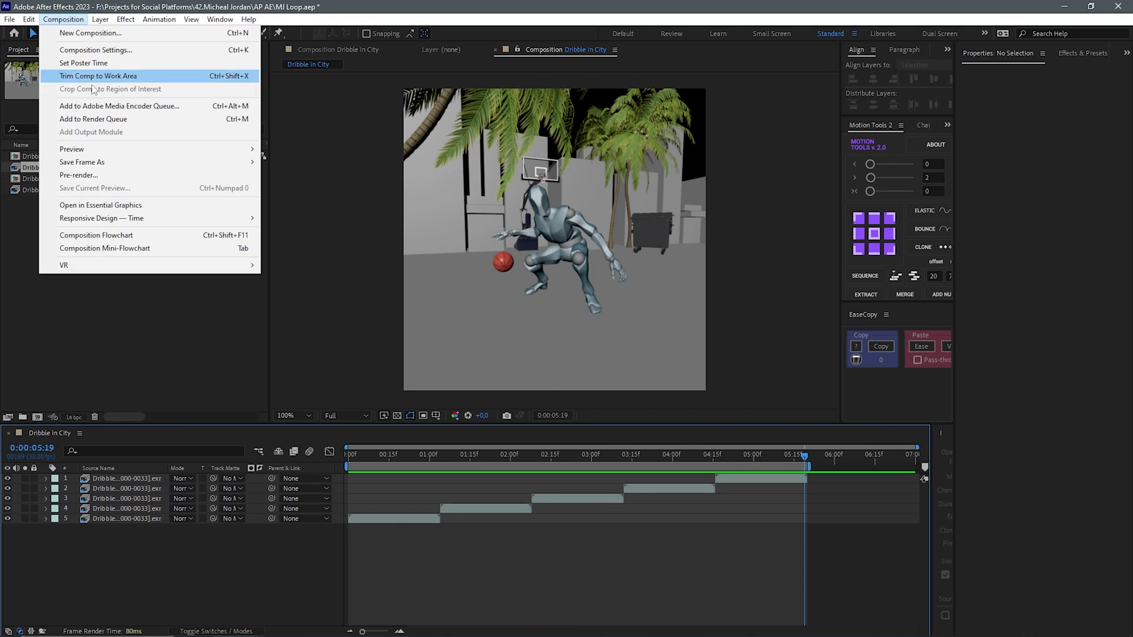
pyautogui.click(100, 121)
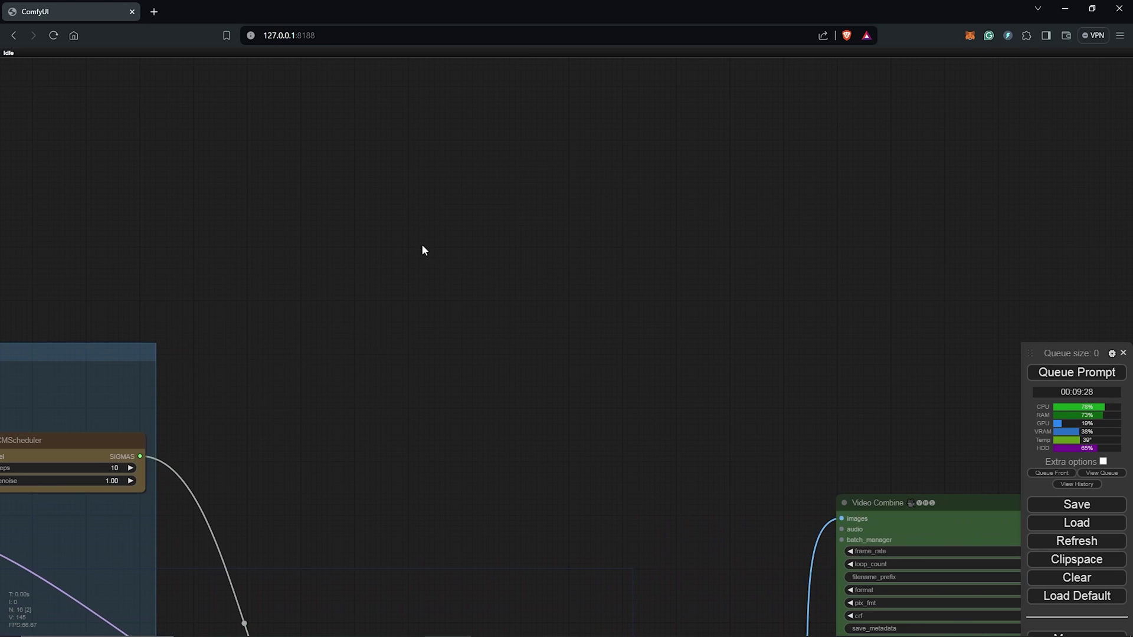
# Add an Apply Advanced ControlNet node from the advanced ControlNet category
pyautogui.scroll(3, 437, 247)
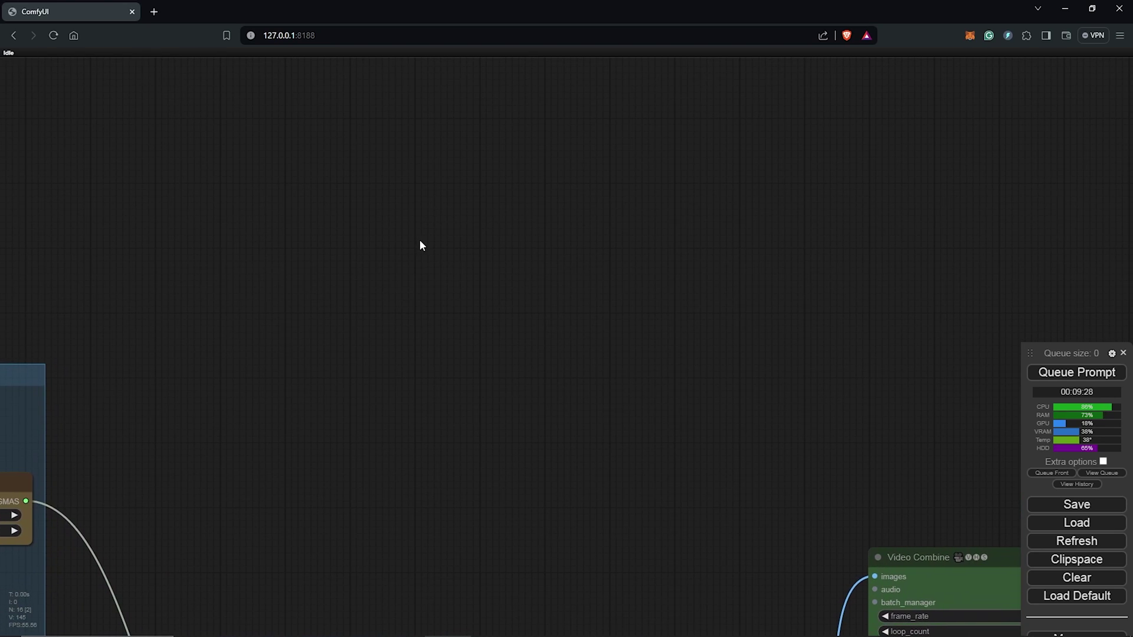
pyautogui.rightClick(601, 193)
pyautogui.click(609, 198)
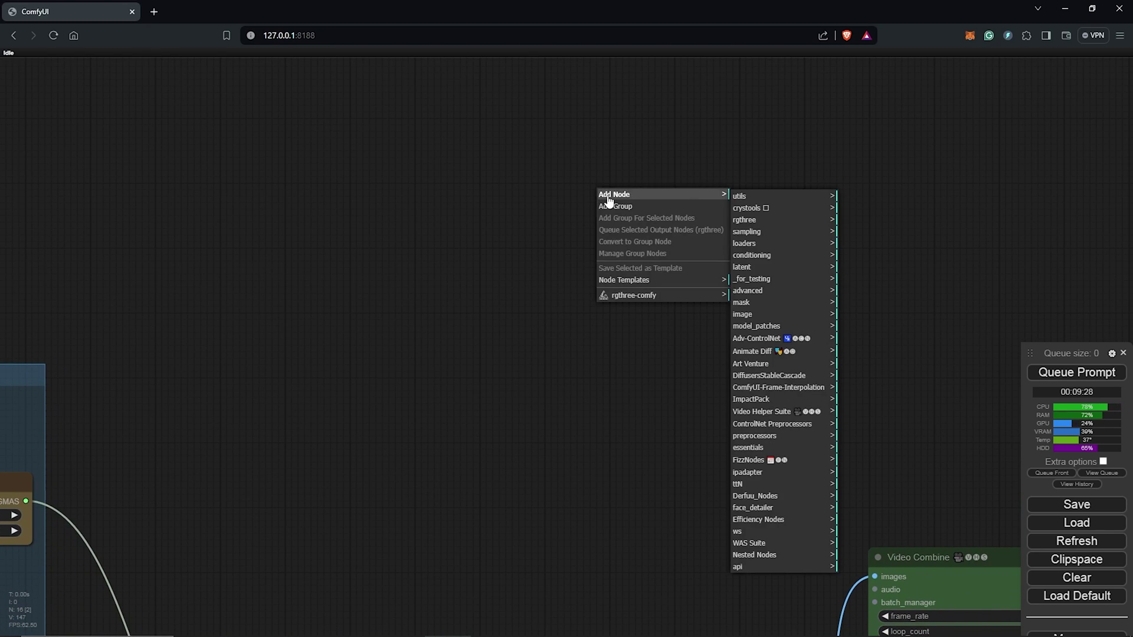
pyautogui.click(769, 340)
pyautogui.click(870, 258)
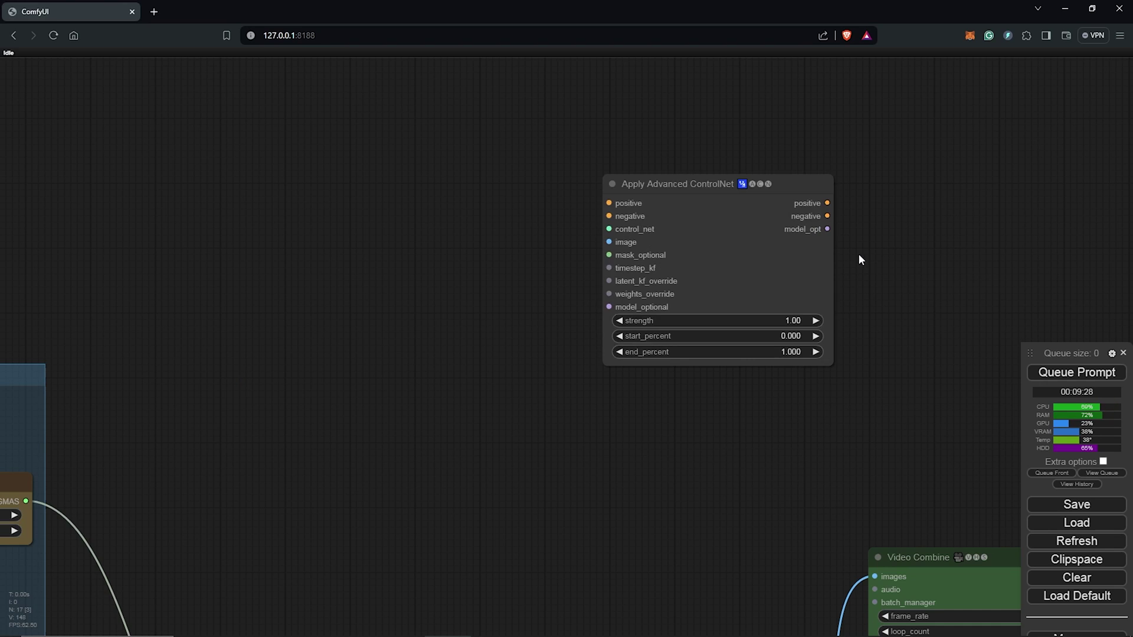
pyautogui.moveTo(700, 186); pyautogui.dragTo(668, 198)
# Add a Depth Anything preprocessor node via the 'depth' node search
pyautogui.doubleClick(317, 256)
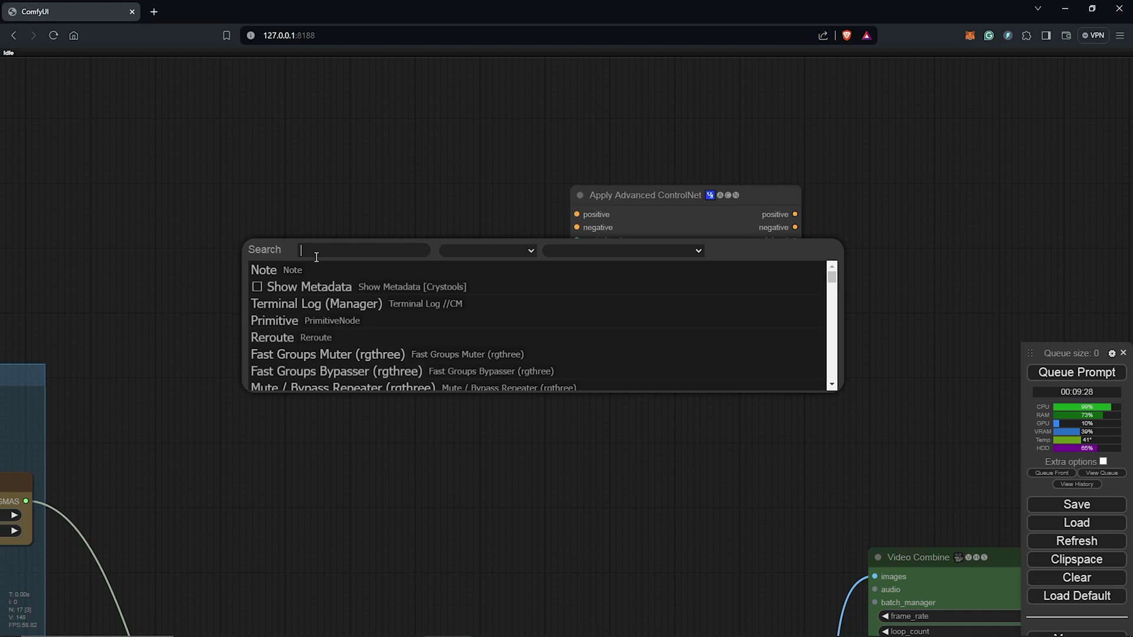
pyautogui.write('depth')
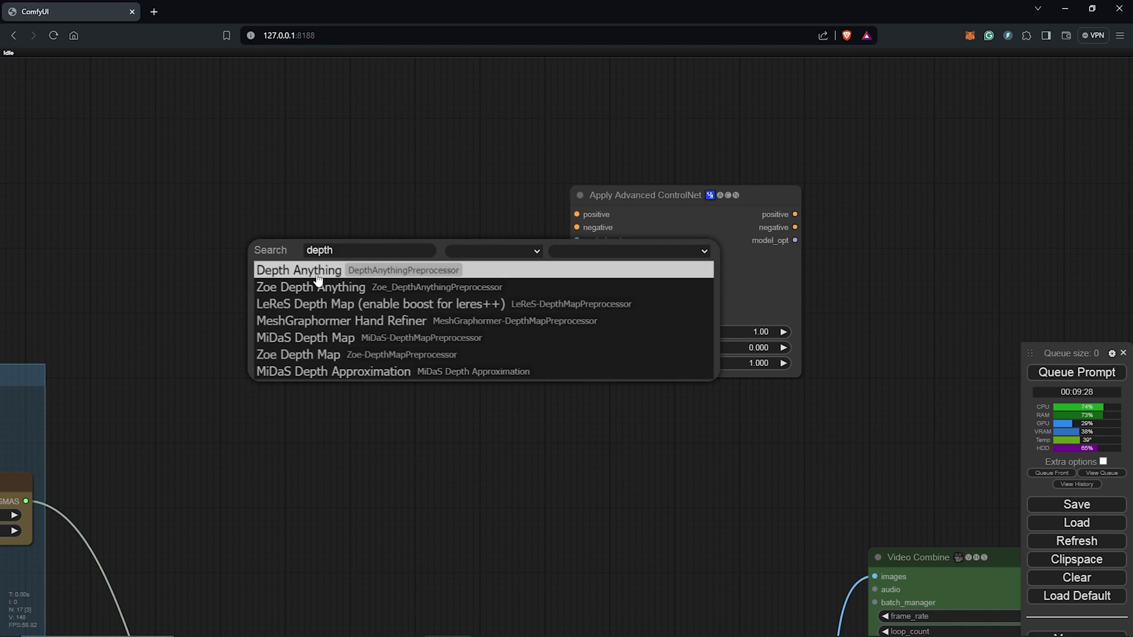
pyautogui.click(317, 273)
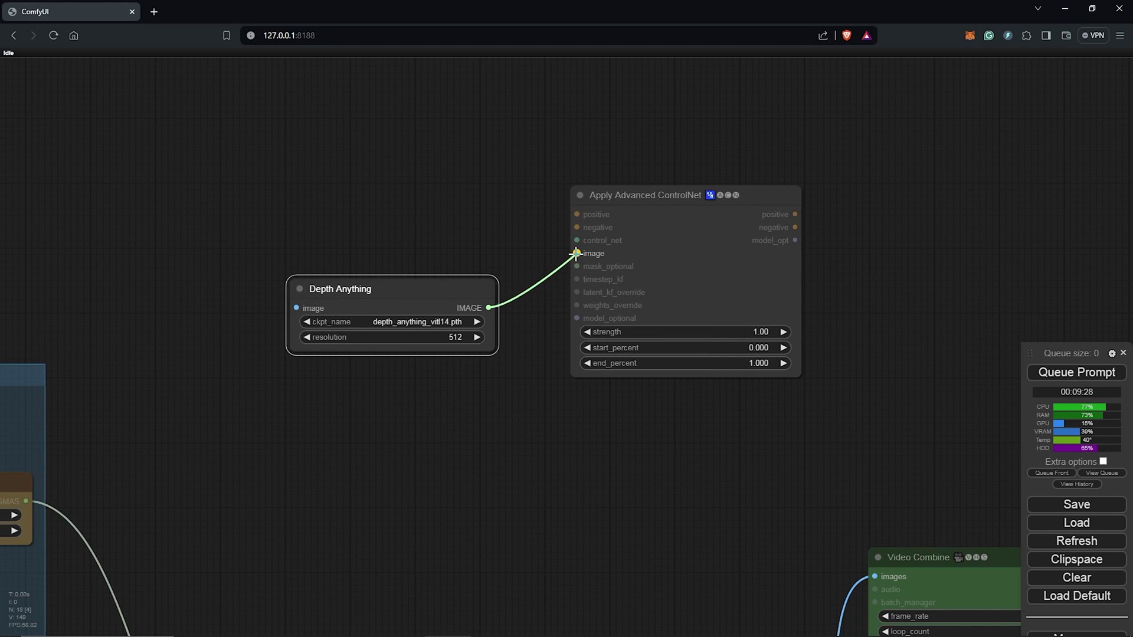
# Attach a Load ControlNet Model node set to control_v11f1p_sd15_depth_fp16.safetensors to the control_net input
pyautogui.moveTo(456, 142); pyautogui.dragTo(202, 208)
pyautogui.click(479, 180)
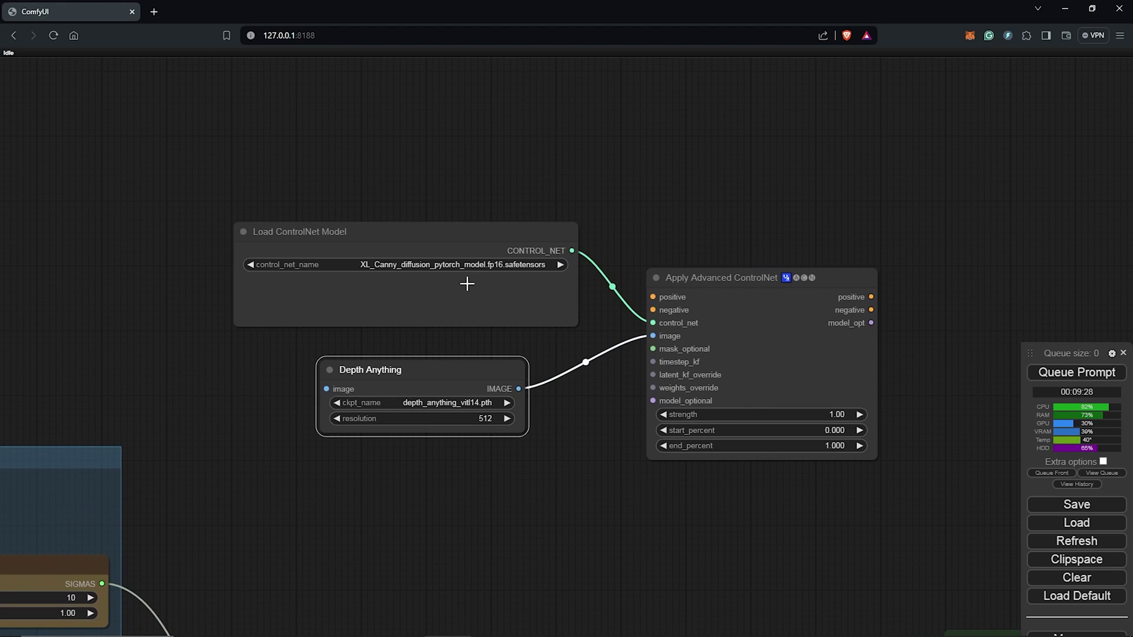
pyautogui.click(458, 263)
pyautogui.click(534, 321)
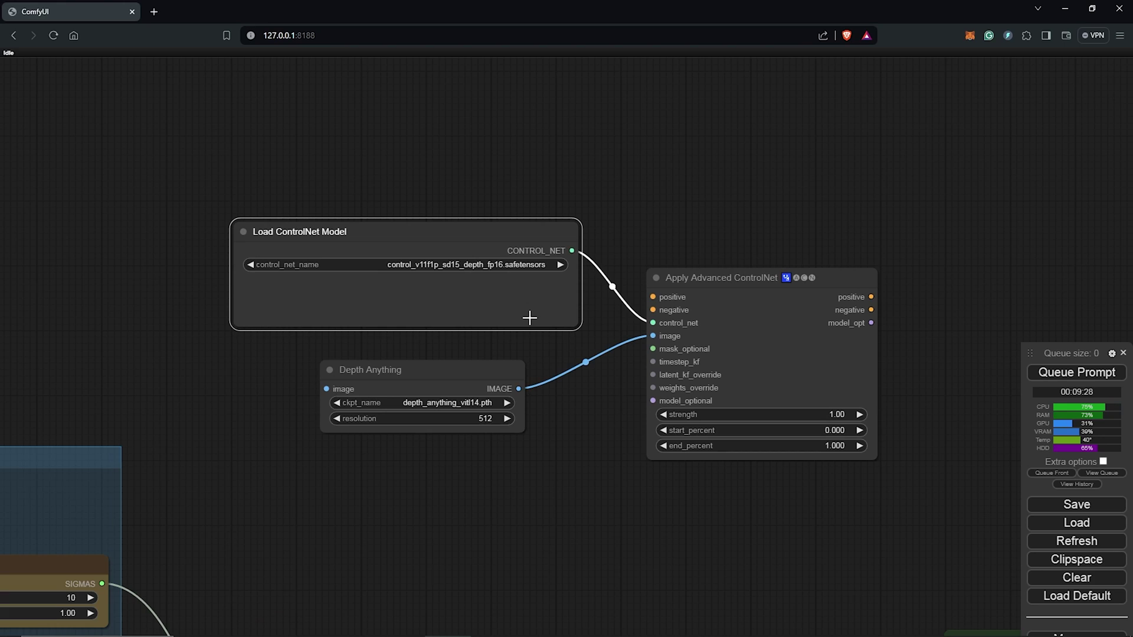
# Add a Video Helper Suite Video Combine node with frame_rate 30
pyautogui.scroll(-2, 651, 255)
pyautogui.moveTo(672, 229); pyautogui.dragTo(688, 342)
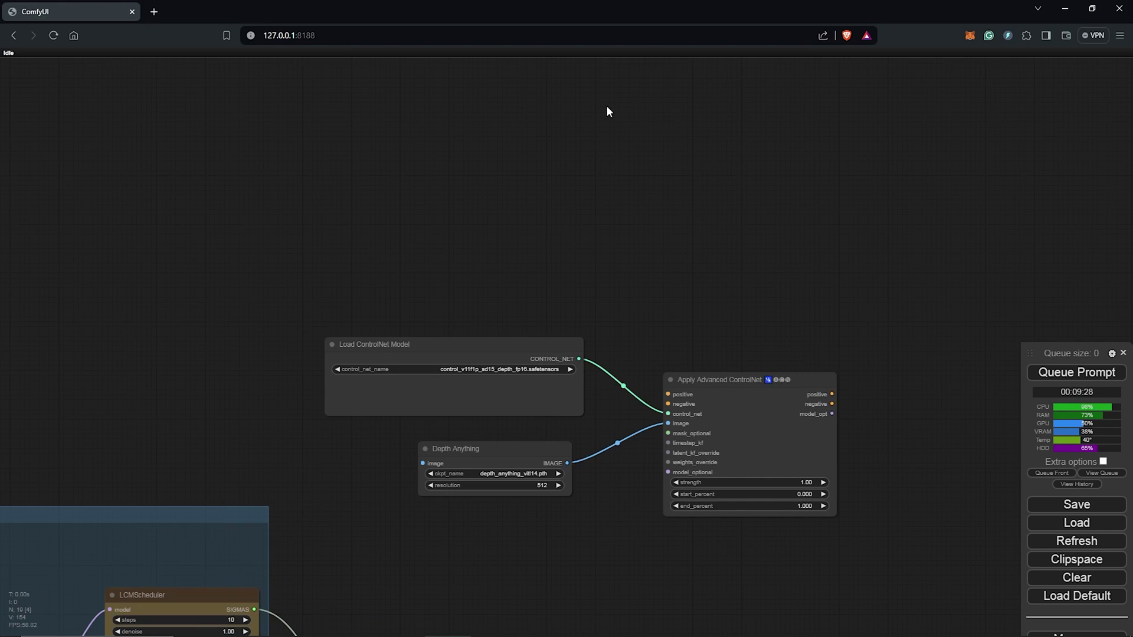
pyautogui.rightClick(606, 105)
pyautogui.click(623, 107)
pyautogui.click(767, 319)
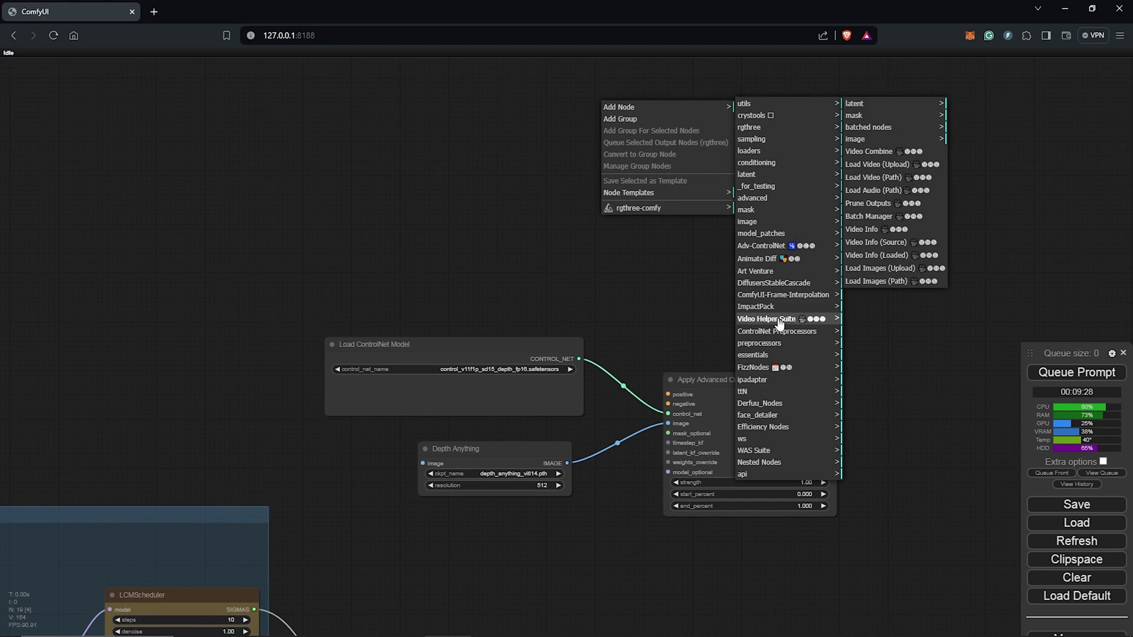
pyautogui.click(883, 154)
pyautogui.click(799, 152)
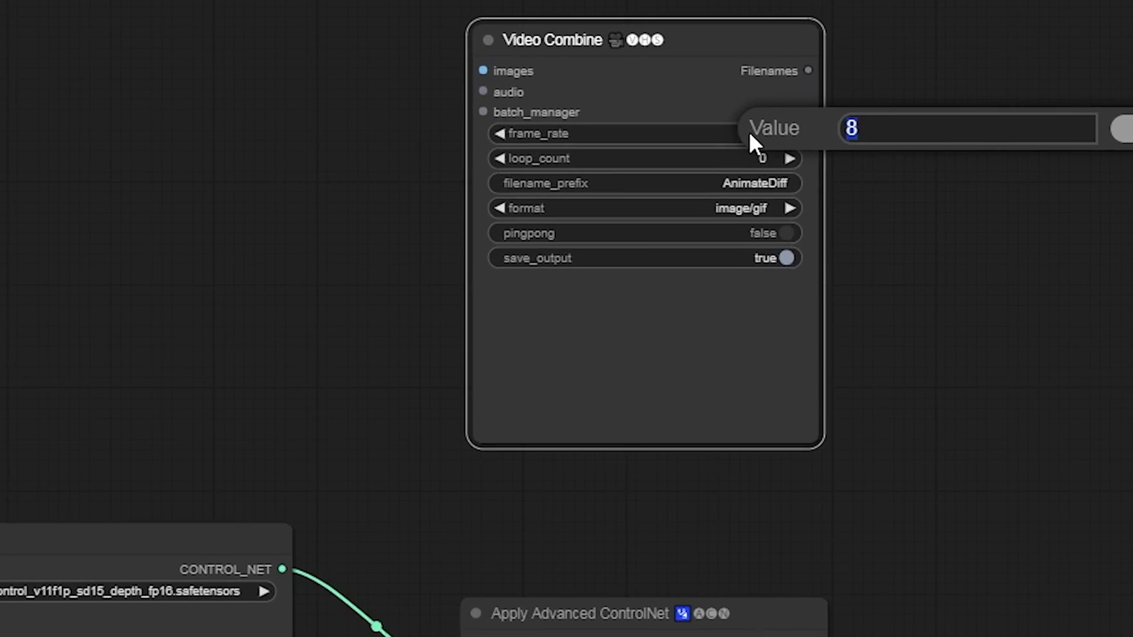
pyautogui.write('30')
pyautogui.press('Return')
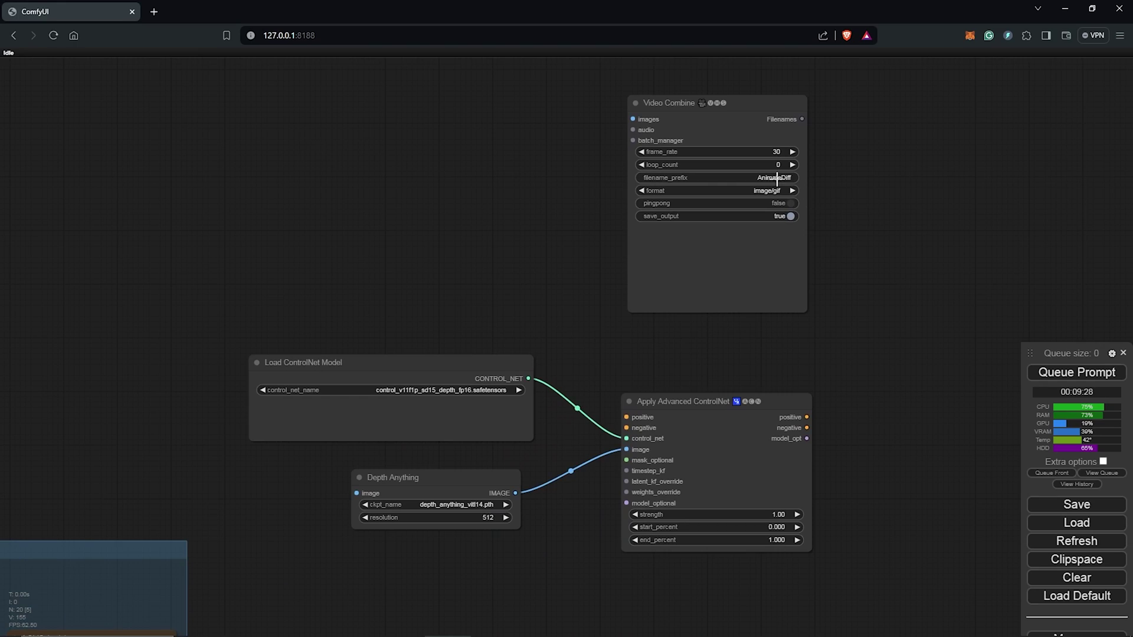
pyautogui.click(754, 186)
# Create a green group titled Controlnet enclosing the ControlNet nodes
pyautogui.rightClick(428, 125)
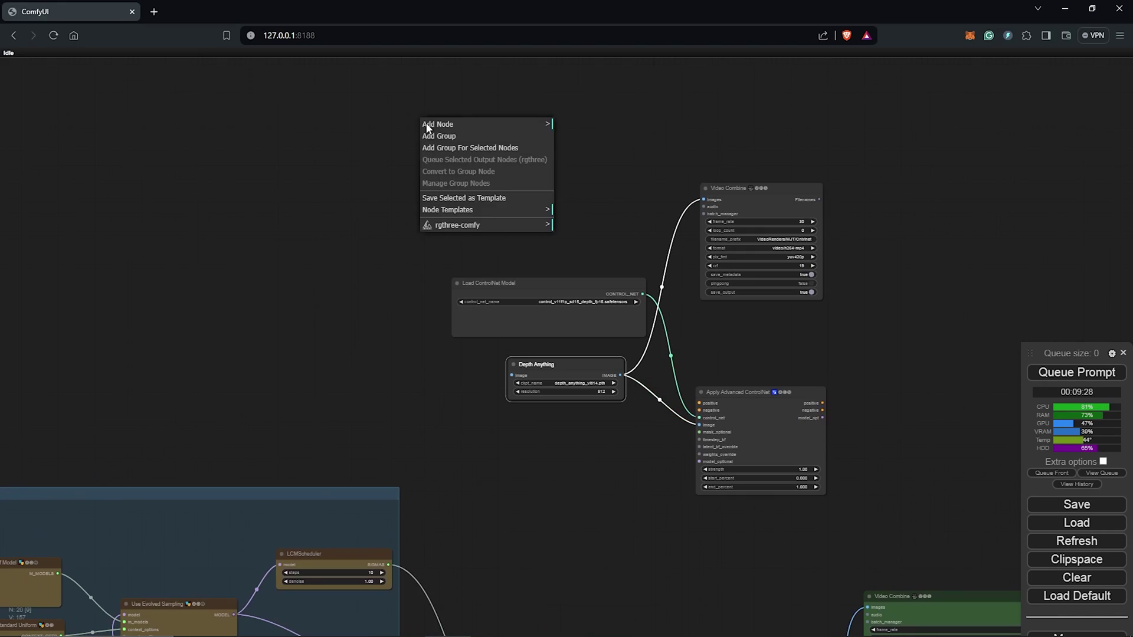
pyautogui.click(468, 141)
pyautogui.write('Controlnet')
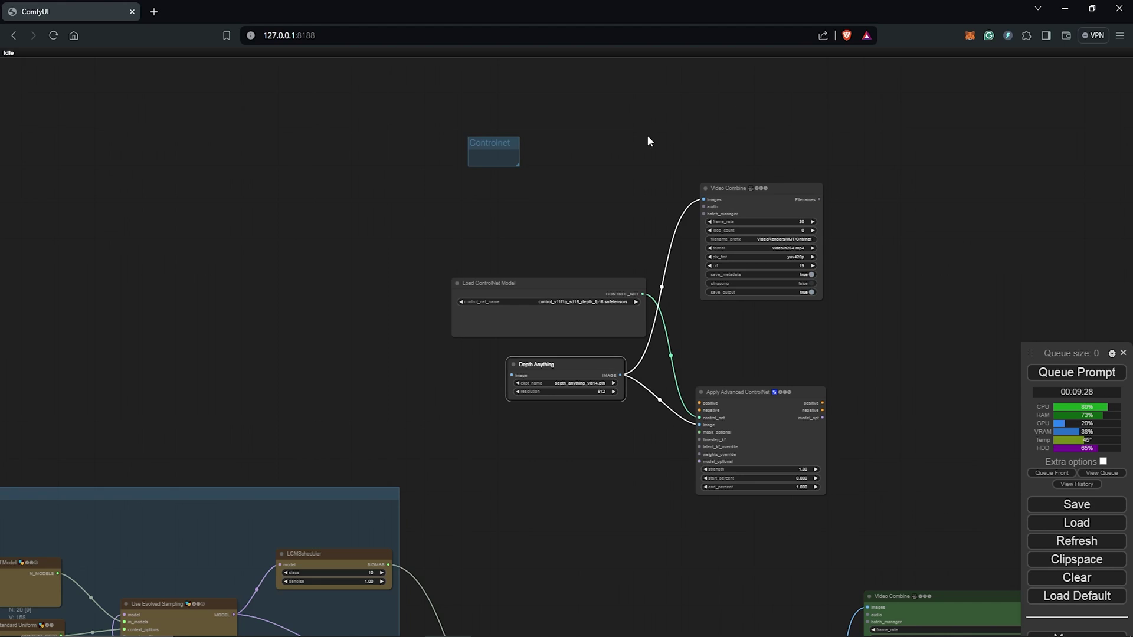
pyautogui.moveTo(518, 165); pyautogui.dragTo(838, 468)
pyautogui.rightClick(570, 133)
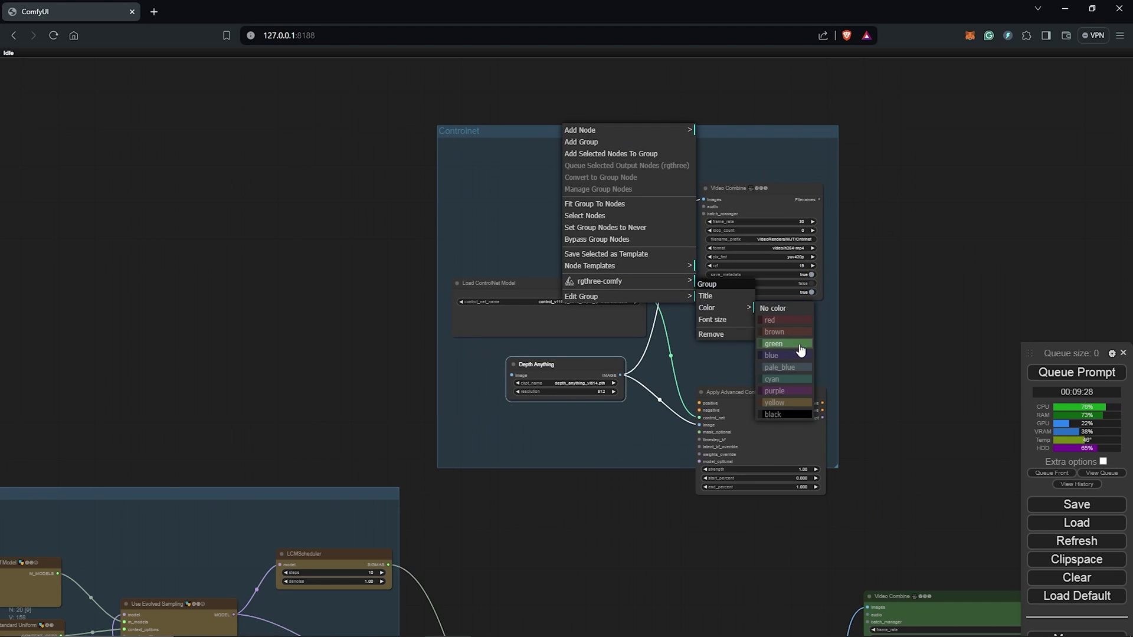
pyautogui.click(801, 346)
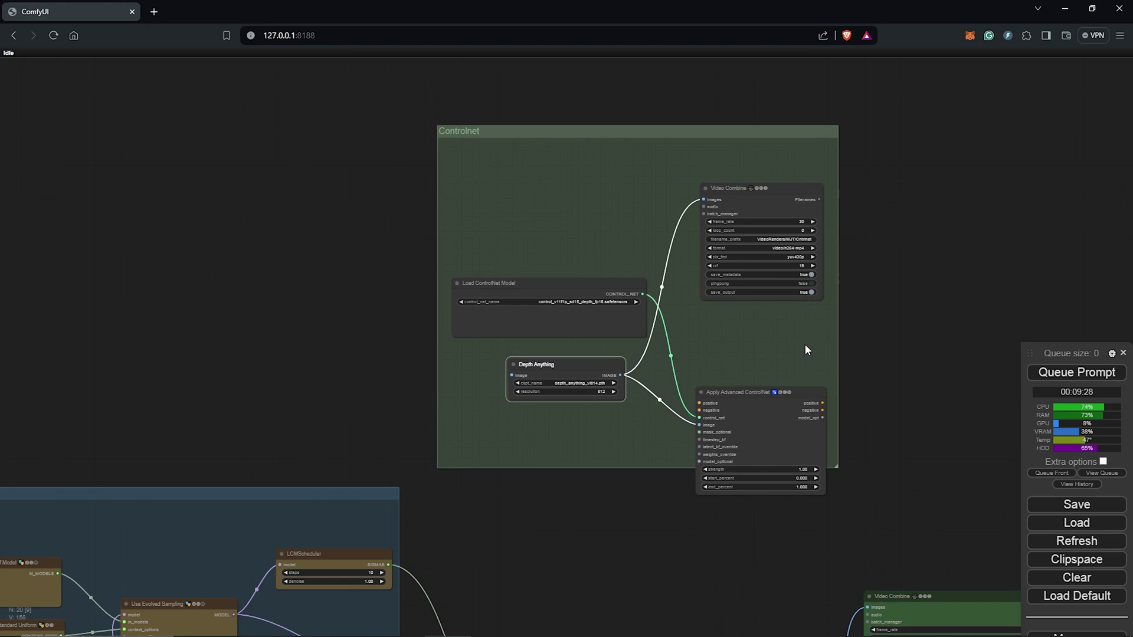
# Colour the selected ControlNet nodes, including Load ControlNet Model, brown
pyautogui.keyDown('shift'); pyautogui.click(603, 288); pyautogui.keyUp('shift')
pyautogui.rightClick(728, 389)
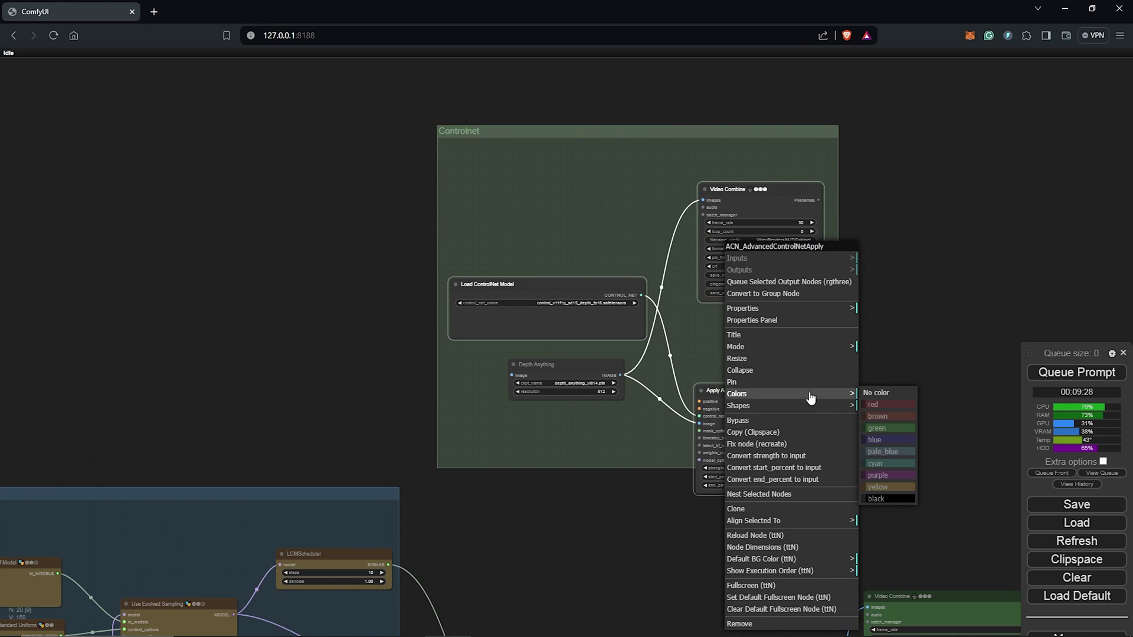
pyautogui.click(901, 417)
# Add a Load Video (Upload) node with Dribble in City.mp4 and wire its IMAGE output into Depth Anything
pyautogui.scroll(-2, 929, 388)
pyautogui.moveTo(702, 175); pyautogui.dragTo(774, 134)
pyautogui.doubleClick(341, 161)
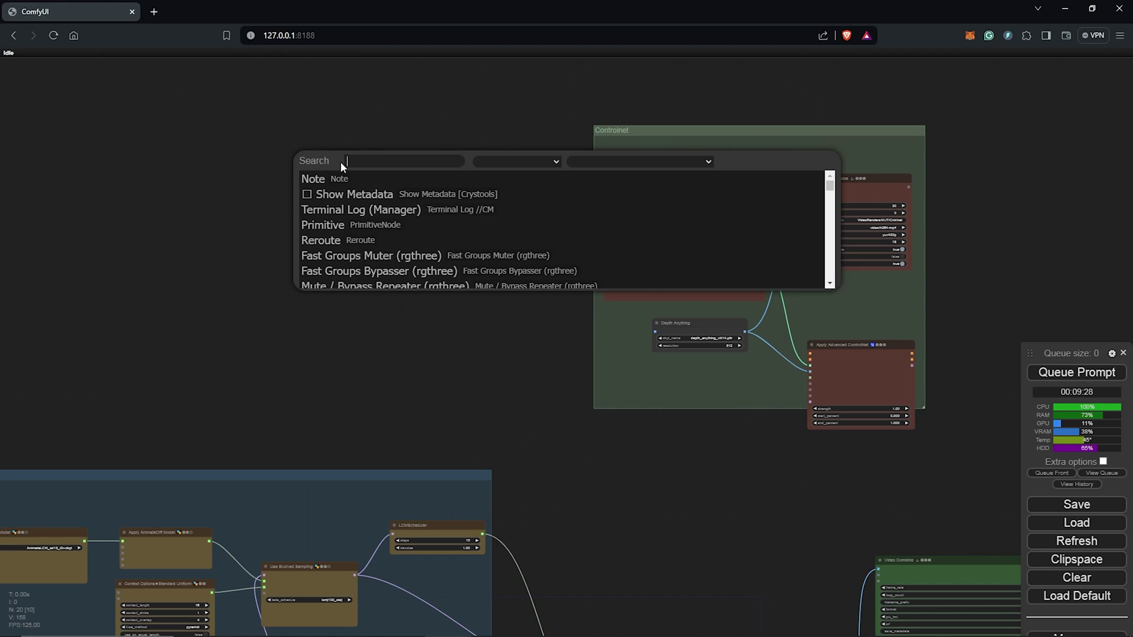
pyautogui.write('video')
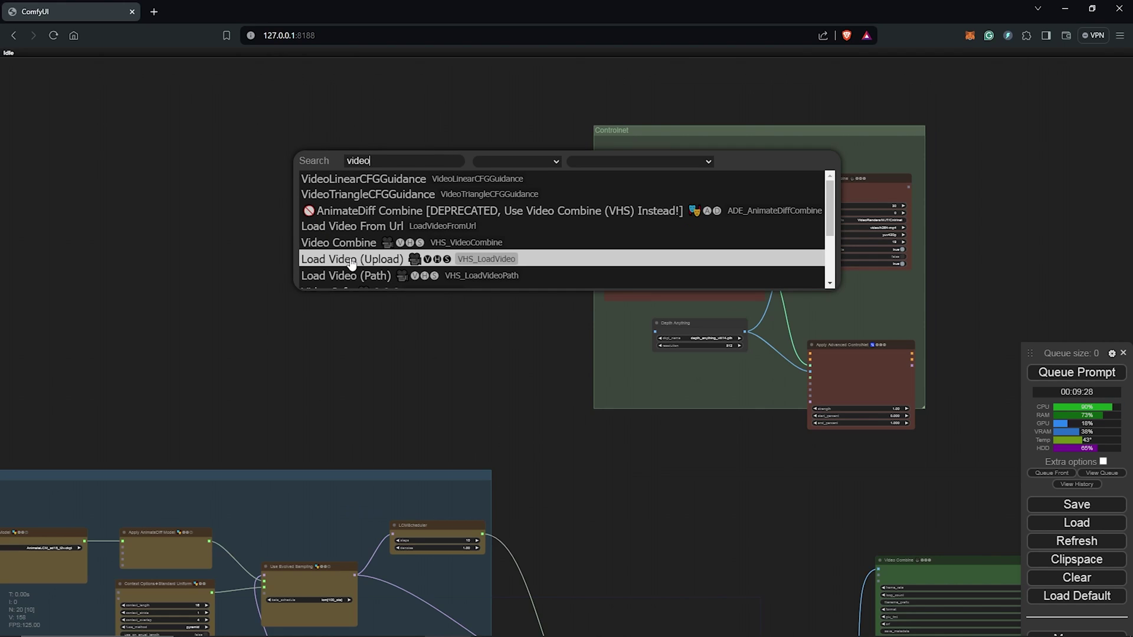
pyautogui.click(352, 260)
pyautogui.scroll(3, 461, 294)
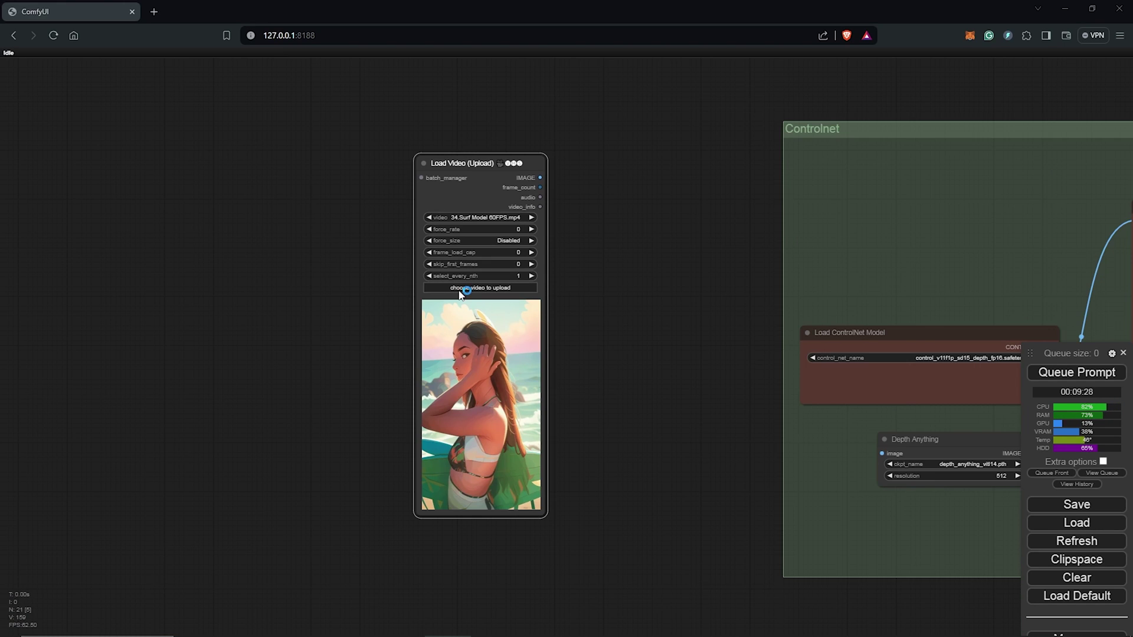
pyautogui.click(459, 288)
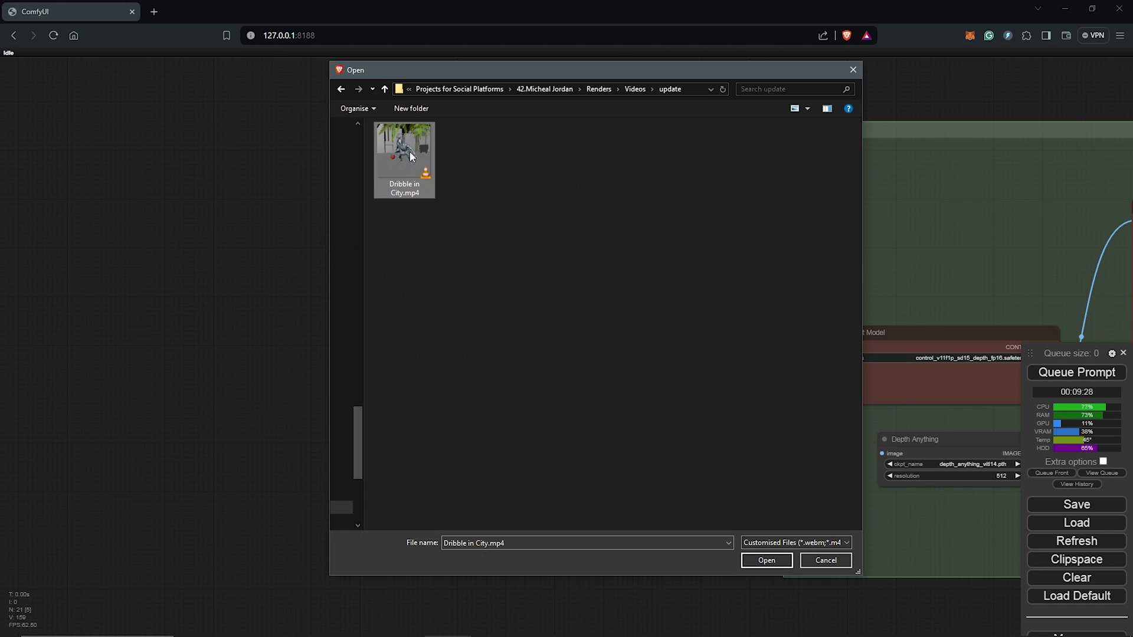
pyautogui.click(766, 561)
pyautogui.scroll(-3, 445, 314)
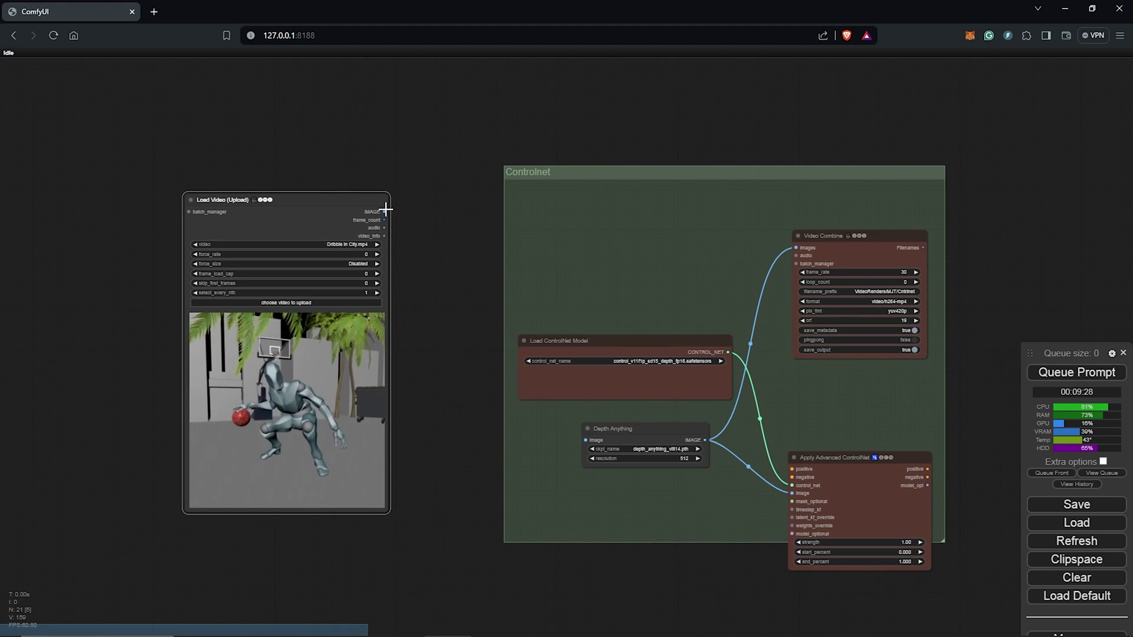
pyautogui.moveTo(443, 303); pyautogui.dragTo(581, 441)
# Rearrange the ControlNet nodes and cap the video load at 20 frames
pyautogui.moveTo(645, 361); pyautogui.dragTo(668, 330)
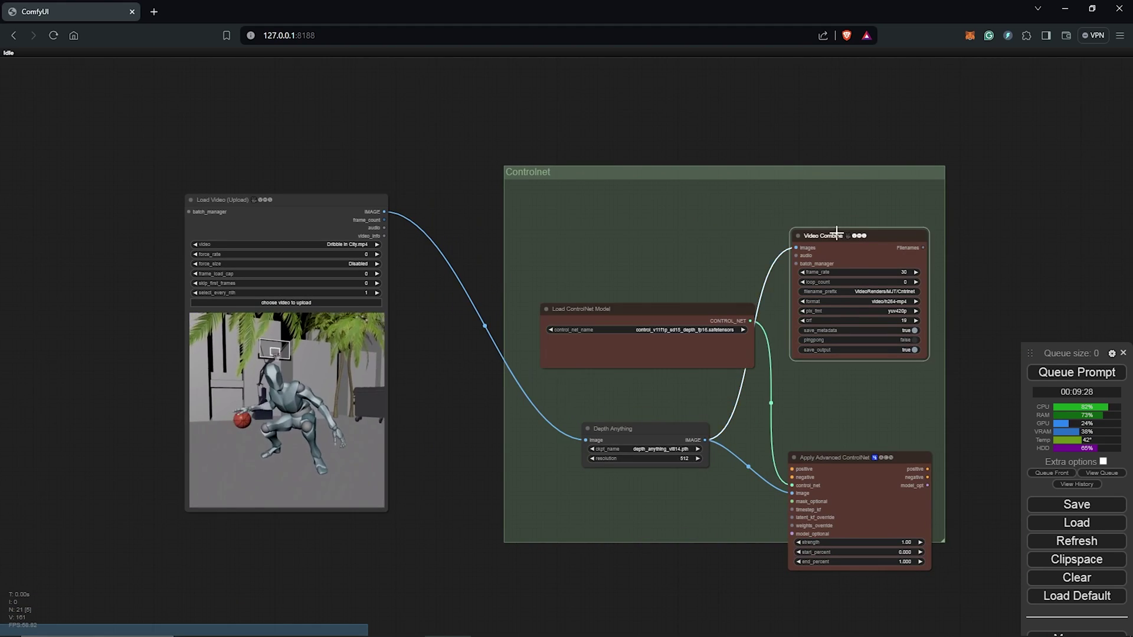
pyautogui.moveTo(838, 228); pyautogui.dragTo(843, 142)
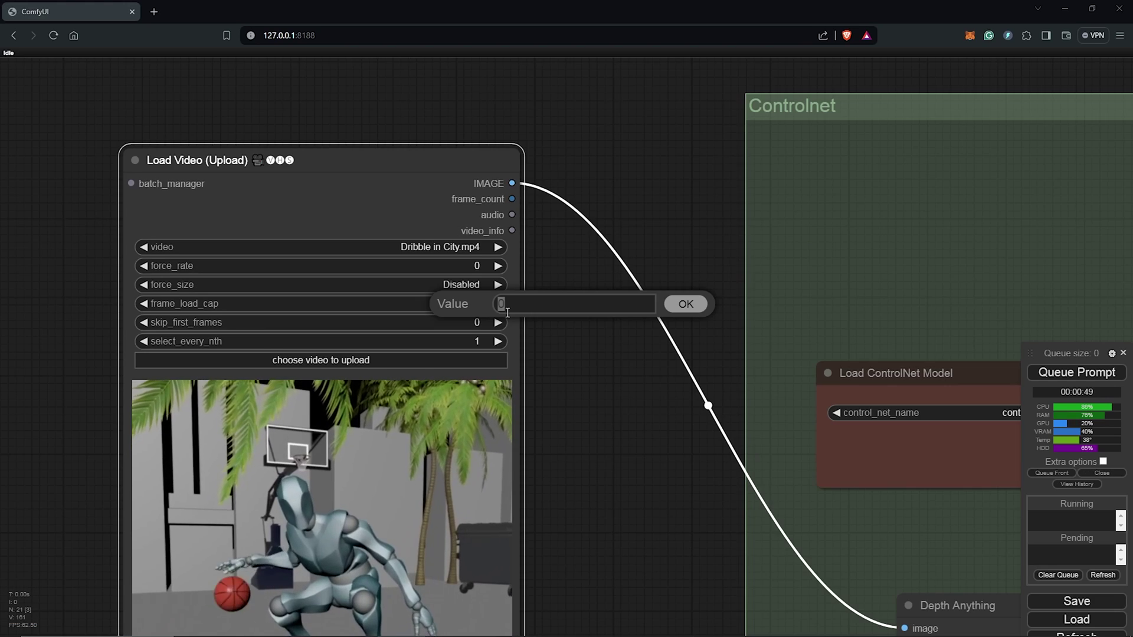
pyautogui.write('20')
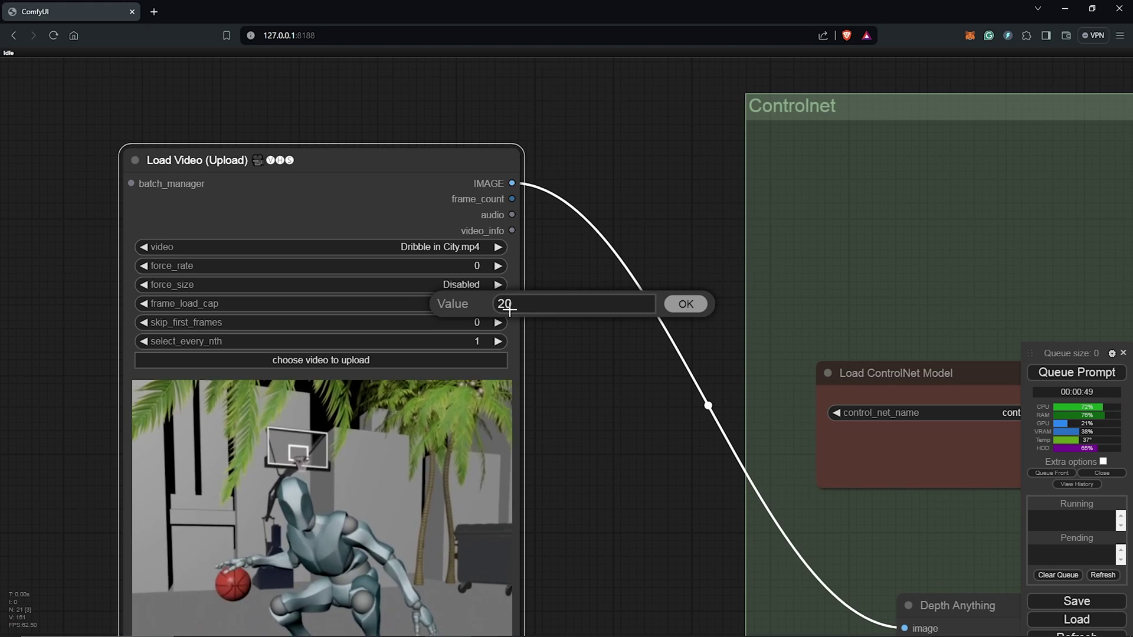
pyautogui.press('Return')
pyautogui.scroll(-1, 596, 331)
pyautogui.scroll(-8, 596, 330)
pyautogui.moveTo(611, 363); pyautogui.dragTo(455, 313)
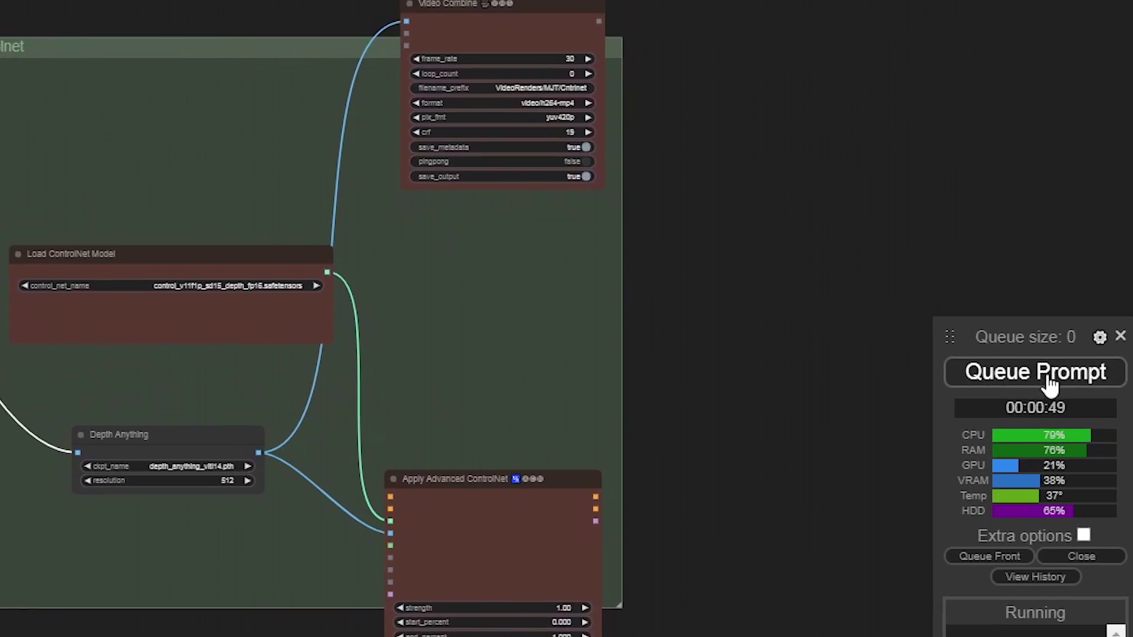
# Queue the workflow to render the Depth Anything depth-map preview in Video Combine
pyautogui.click(1059, 373)
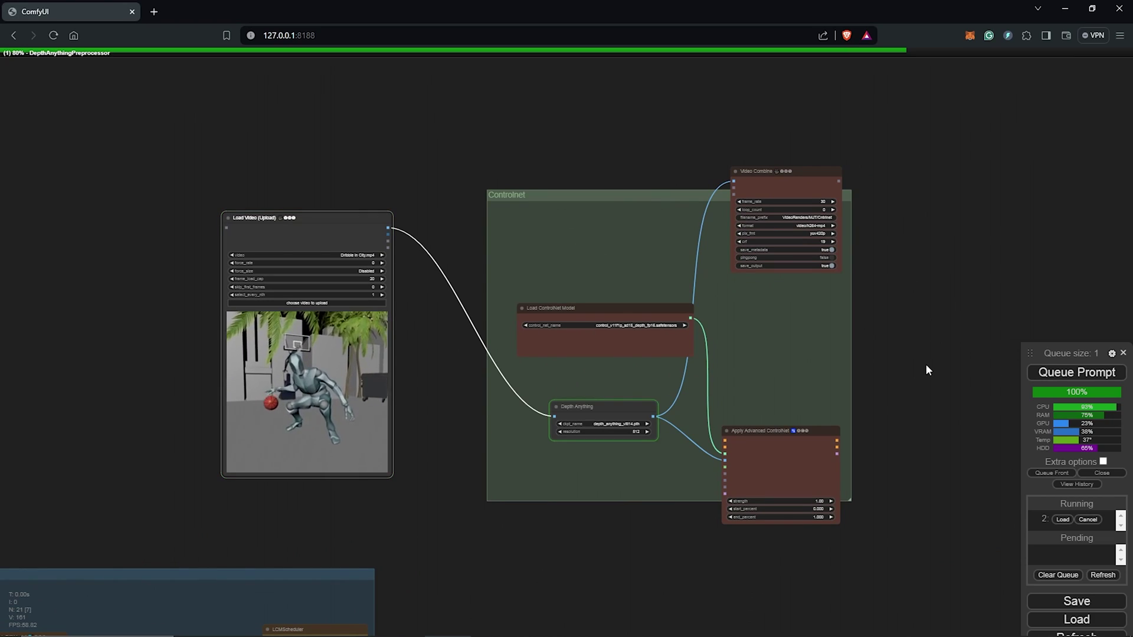
pyautogui.scroll(4, 943, 365)
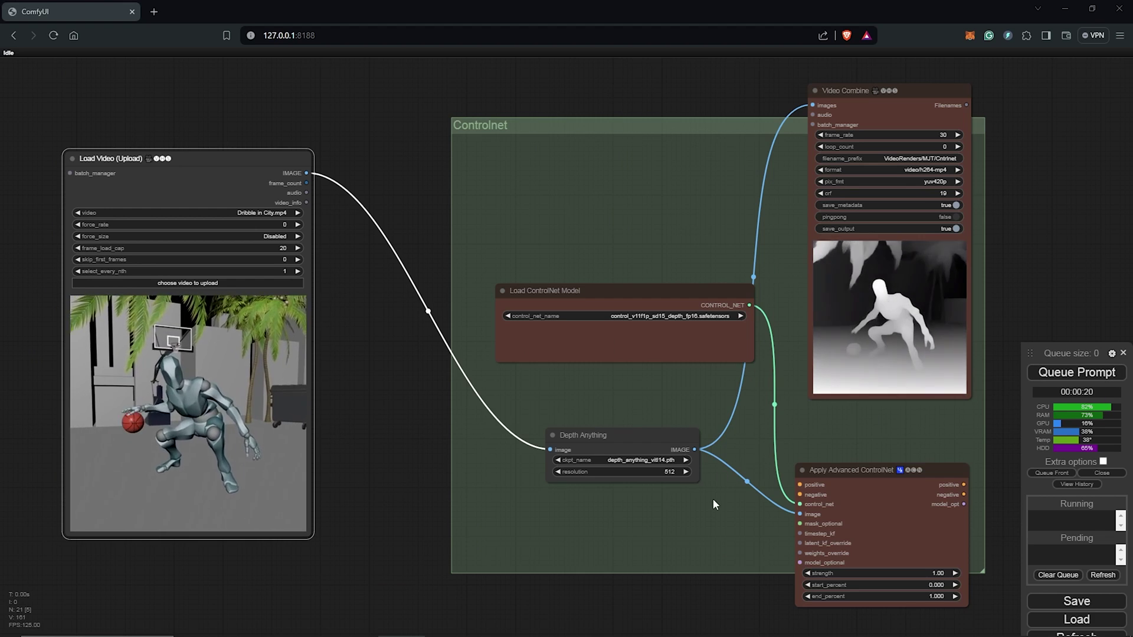
# Un-bypass the SamplerCustom node in the text-to-image group
pyautogui.scroll(-5, 457, 602)
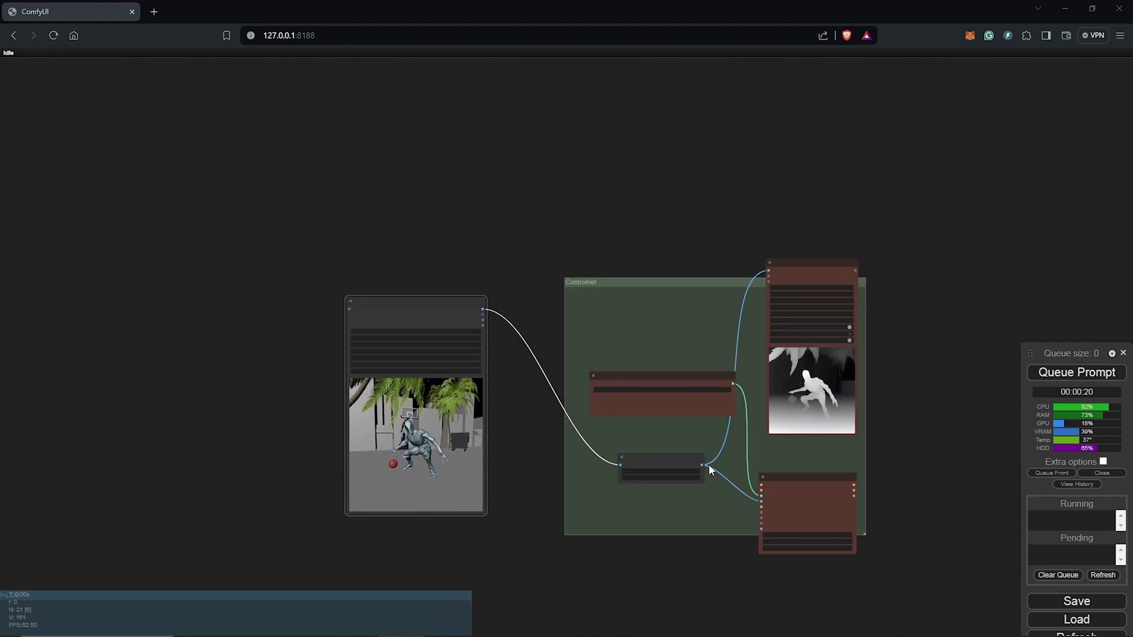
pyautogui.moveTo(662, 561); pyautogui.dragTo(671, 303)
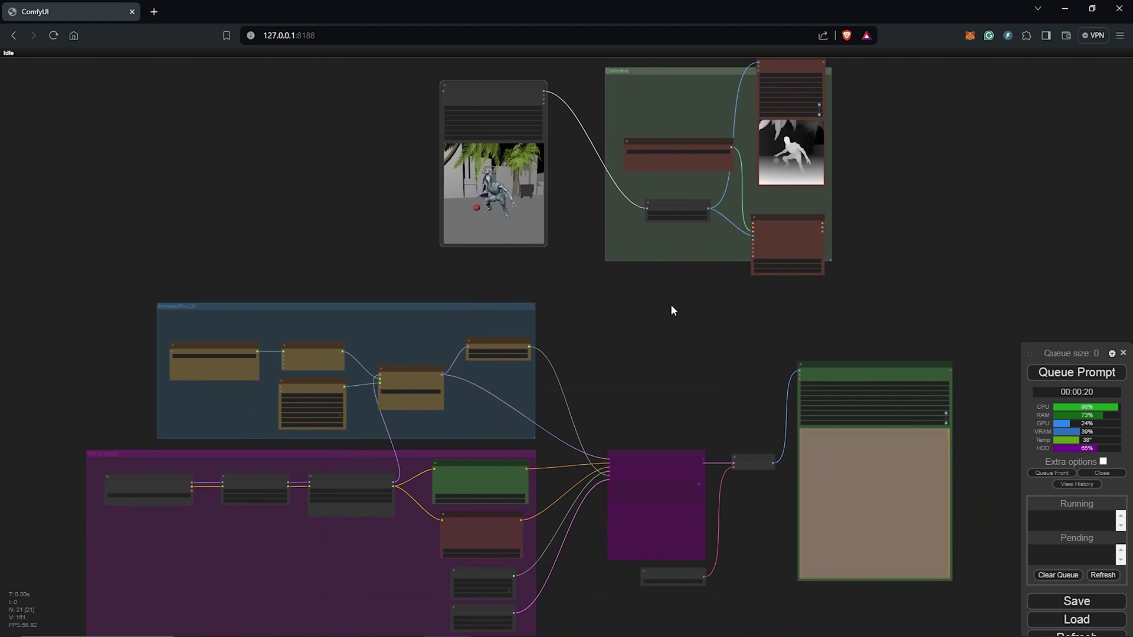
pyautogui.scroll(-2, 671, 305)
pyautogui.moveTo(875, 317); pyautogui.dragTo(525, 562)
pyautogui.moveTo(582, 452); pyautogui.dragTo(732, 421)
pyautogui.rightClick(728, 416)
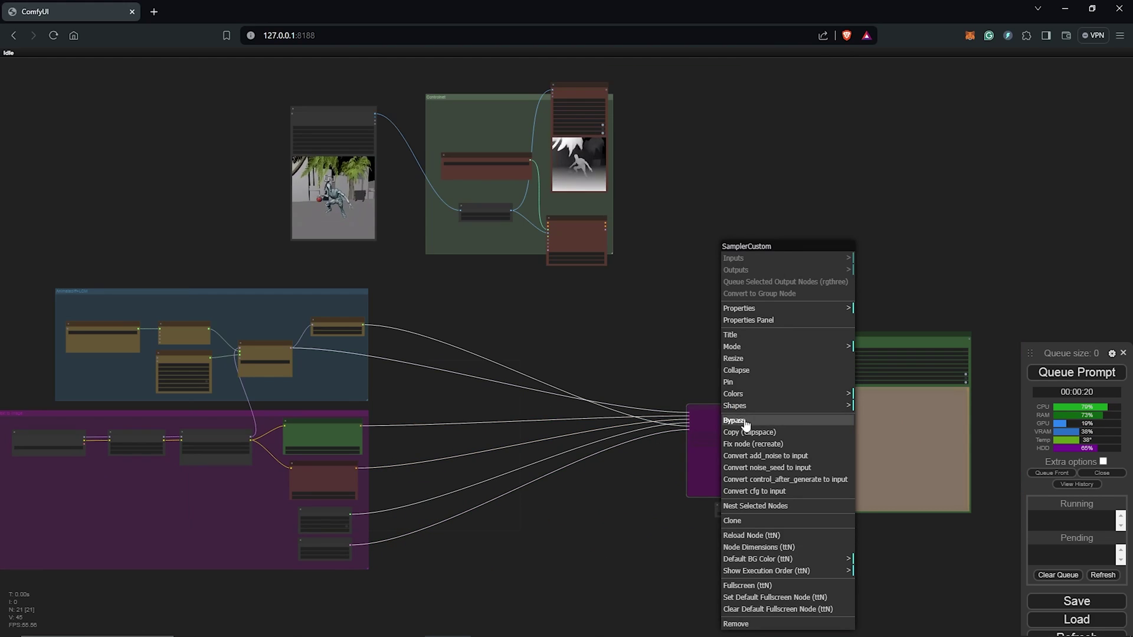
pyautogui.click(734, 421)
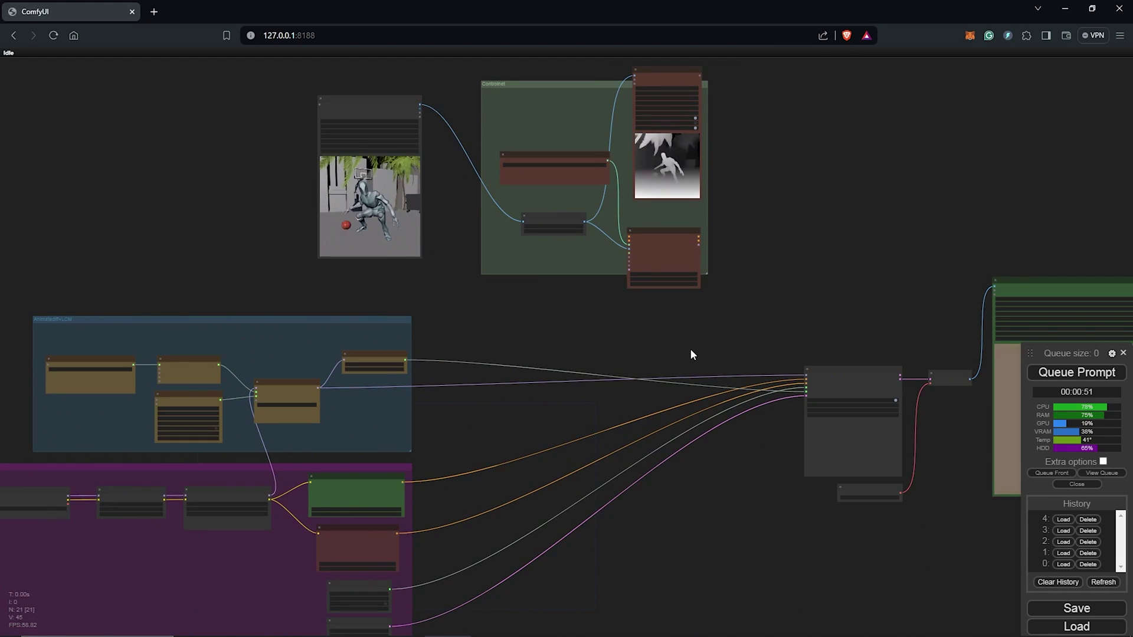
# Route the model, positive and negative links through Apply Advanced ControlNet into SamplerCustom
pyautogui.scroll(2, 691, 351)
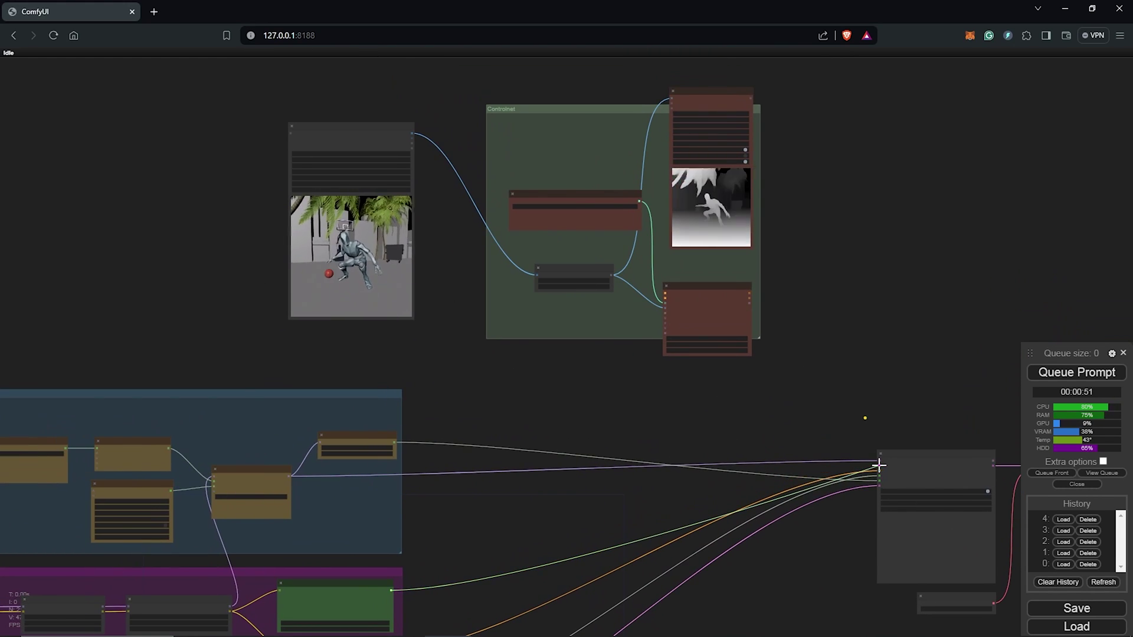
pyautogui.scroll(3, 879, 466)
pyautogui.moveTo(879, 465)
pyautogui.mouseDown()
pyautogui.moveTo(792, 435)
pyautogui.moveTo(392, 493)
pyautogui.moveTo(618, 308)
pyautogui.mouseUp()
pyautogui.scroll(-3, 891, 413)
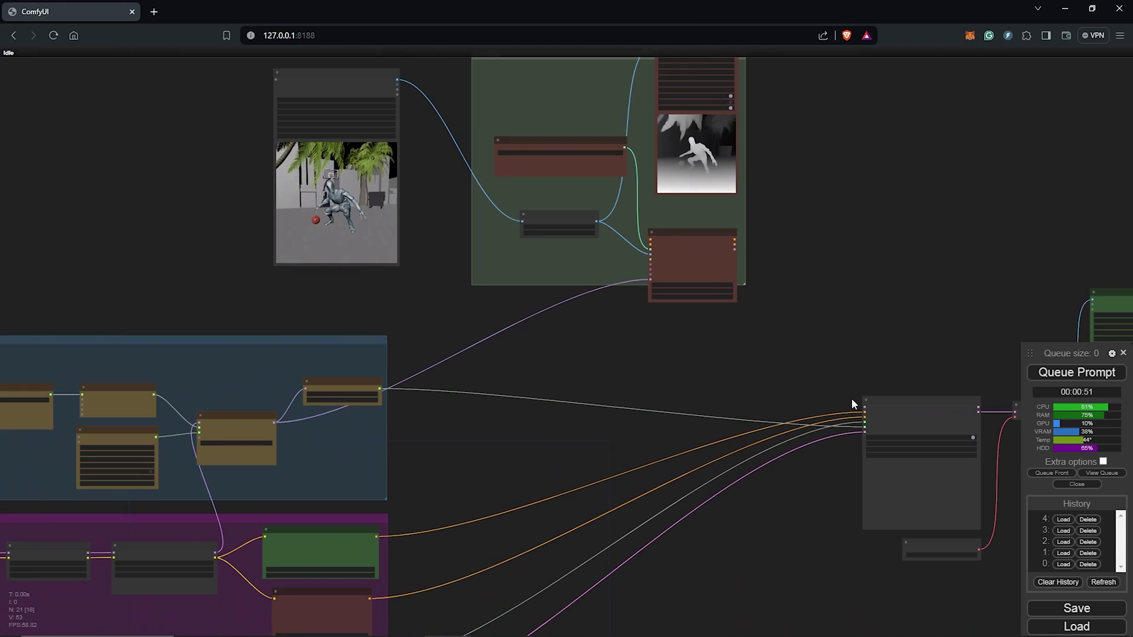
pyautogui.moveTo(863, 409); pyautogui.dragTo(719, 237)
pyautogui.scroll(3, 643, 253)
pyautogui.scroll(-5, 651, 236)
pyautogui.scroll(3, 719, 237)
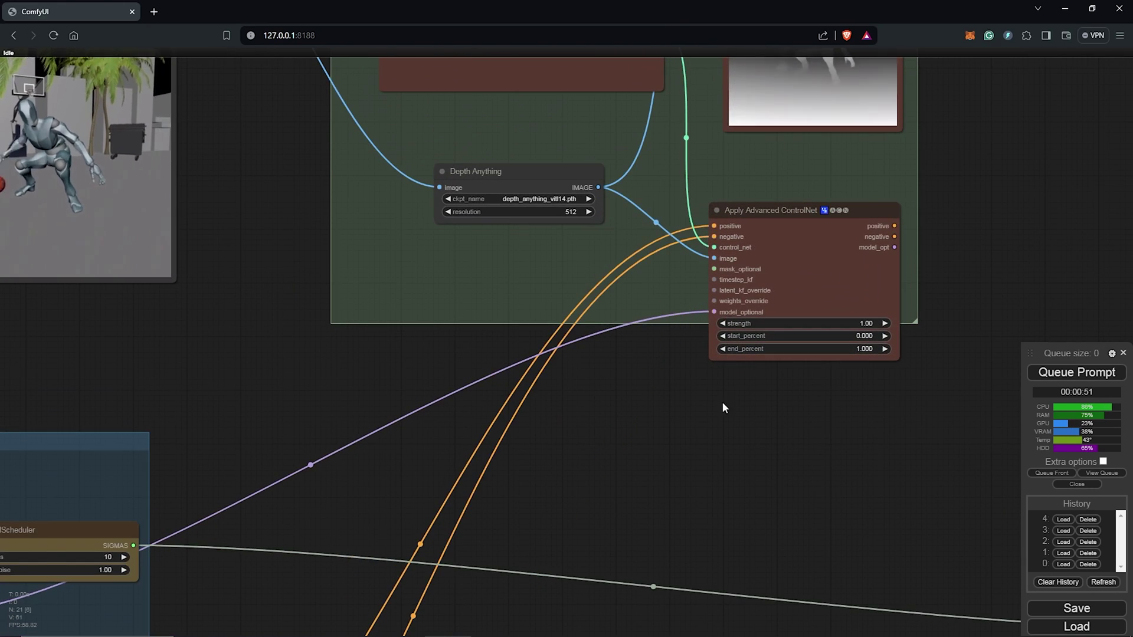
pyautogui.moveTo(723, 404); pyautogui.dragTo(485, 205)
pyautogui.scroll(-2, 486, 205)
pyautogui.scroll(3, 485, 205)
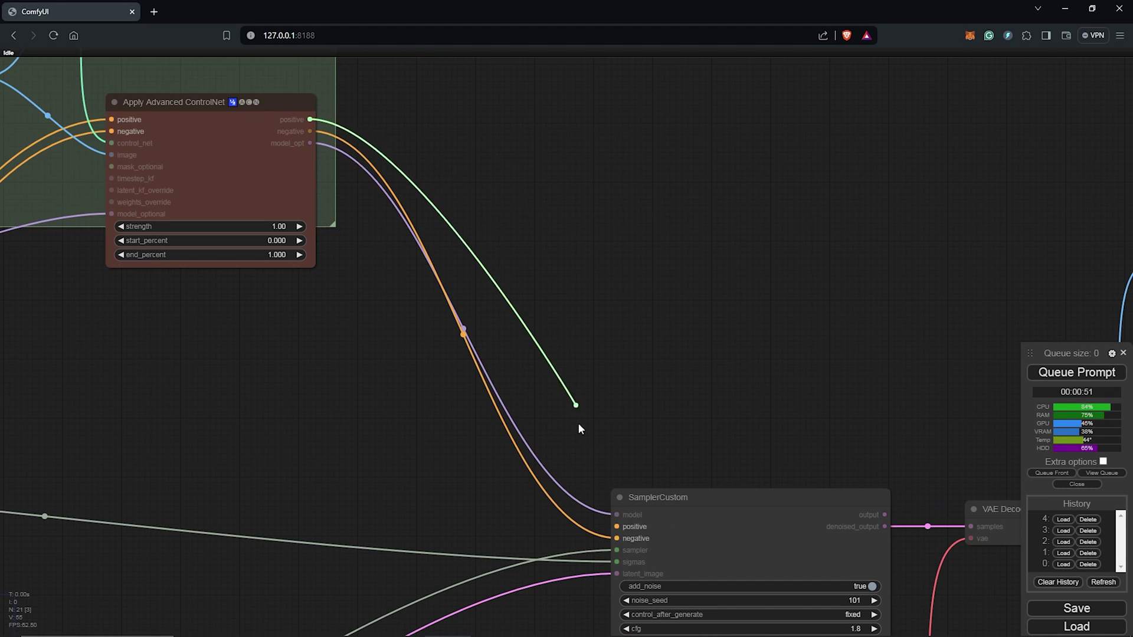
pyautogui.scroll(-15, 662, 437)
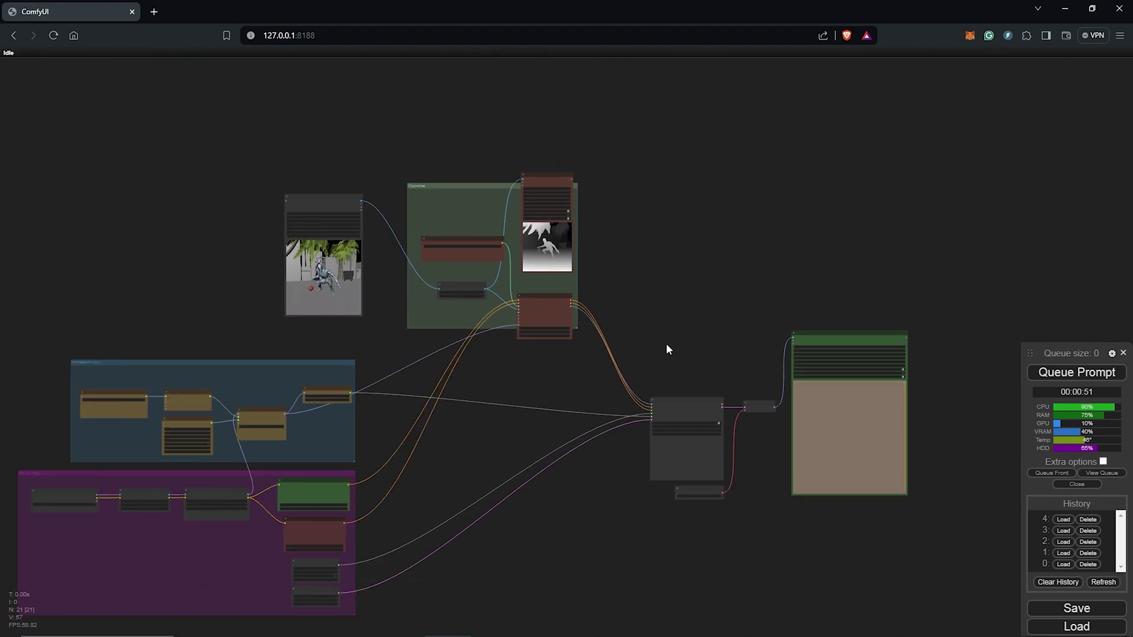
pyautogui.scroll(5, 690, 312)
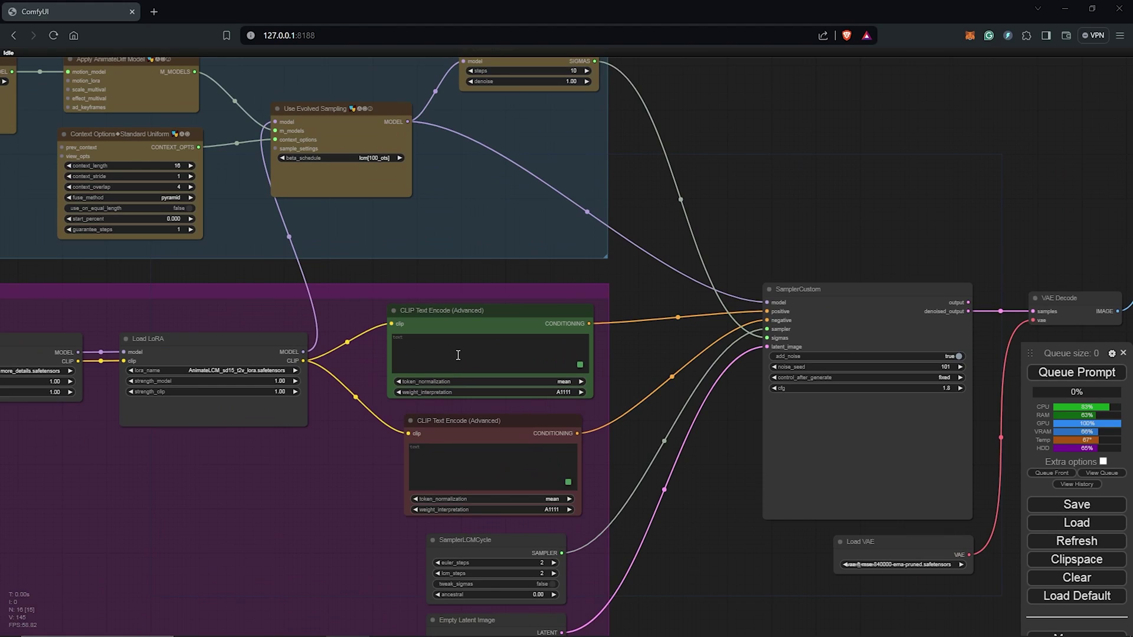
# Paste the prepared 2D vector Miami street-basketball prompt into the positive CLIP Text Encode box
pyautogui.scroll(7, 644, 360)
pyautogui.rightClick(431, 335)
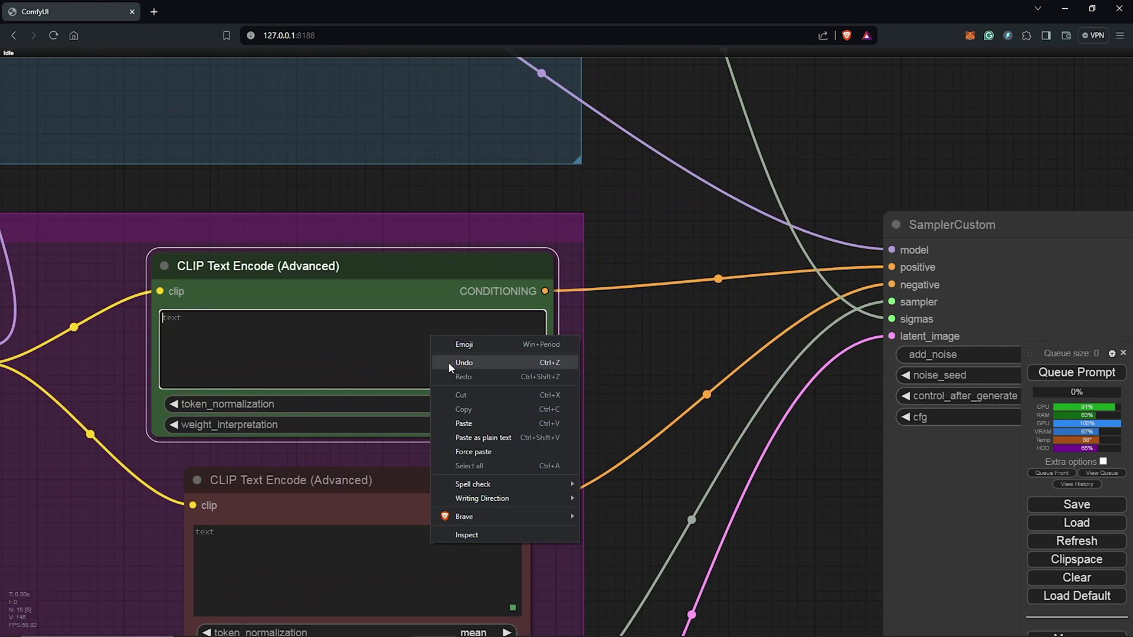
pyautogui.click(468, 422)
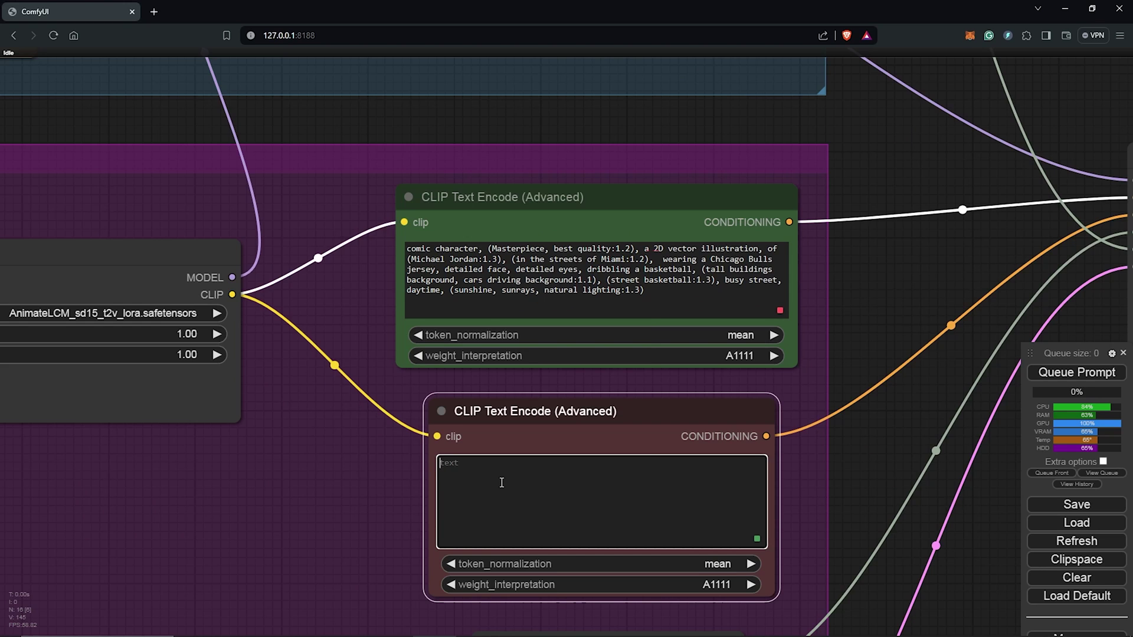
# Paste the prepared negative prompt into the negative CLIP box and zoom into the Video Combine result
pyautogui.rightClick(408, 617)
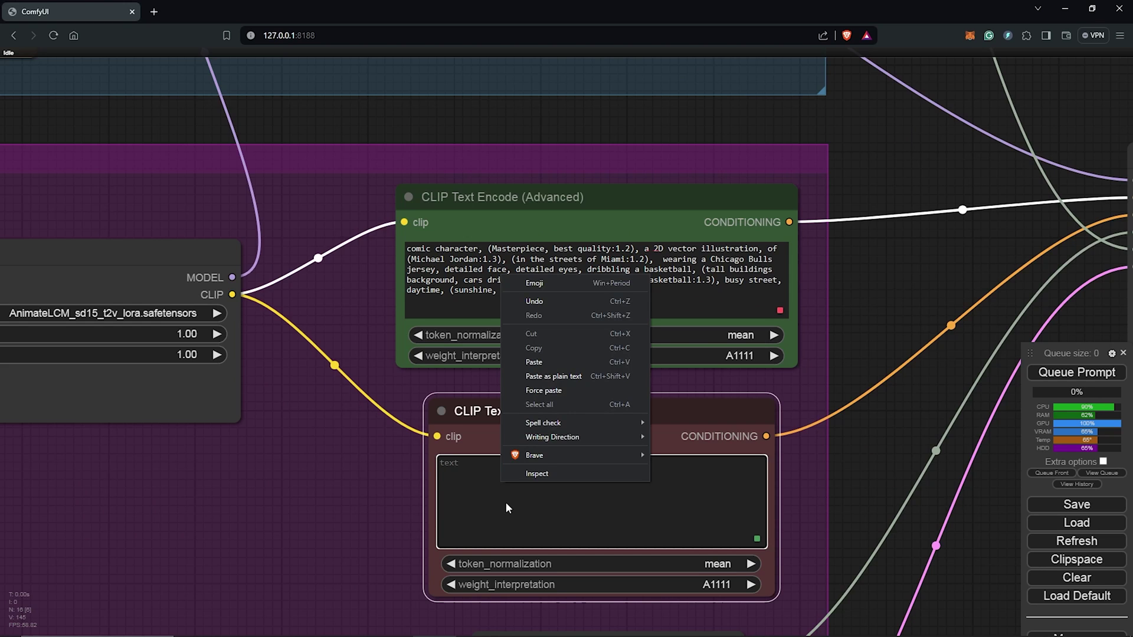
pyautogui.click(531, 362)
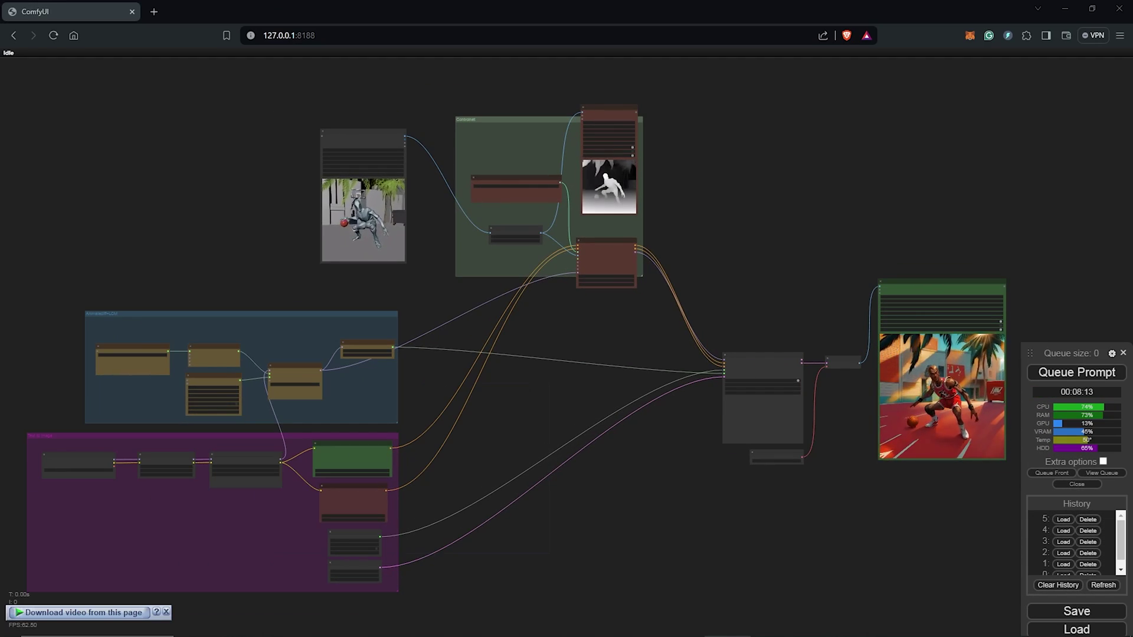
pyautogui.scroll(10, 880, 496)
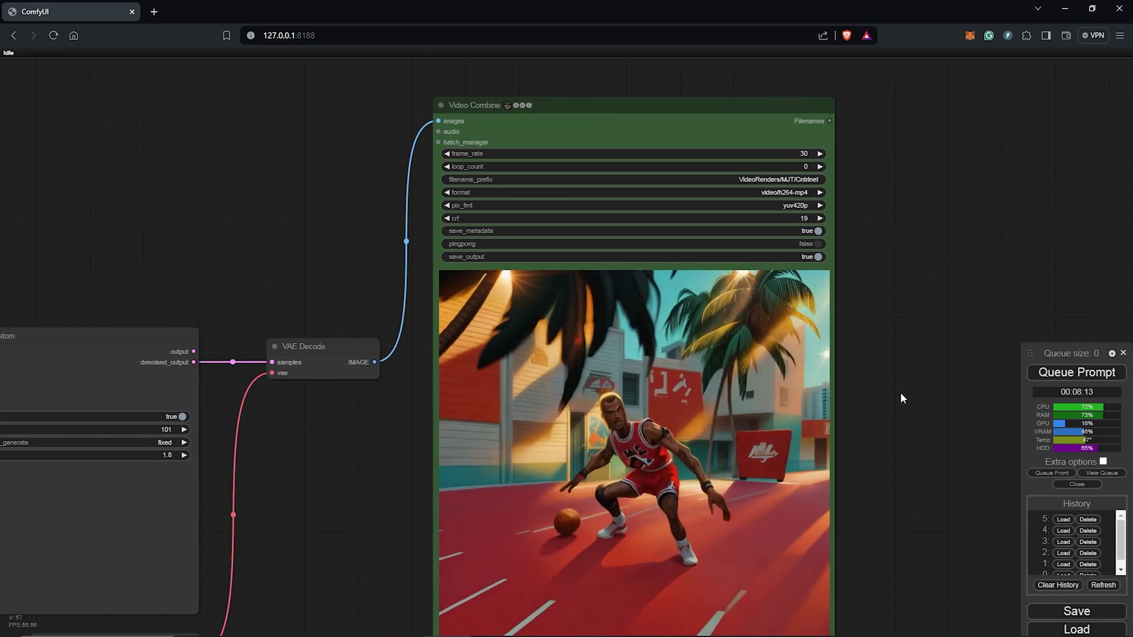
pyautogui.scroll(3, 945, 383)
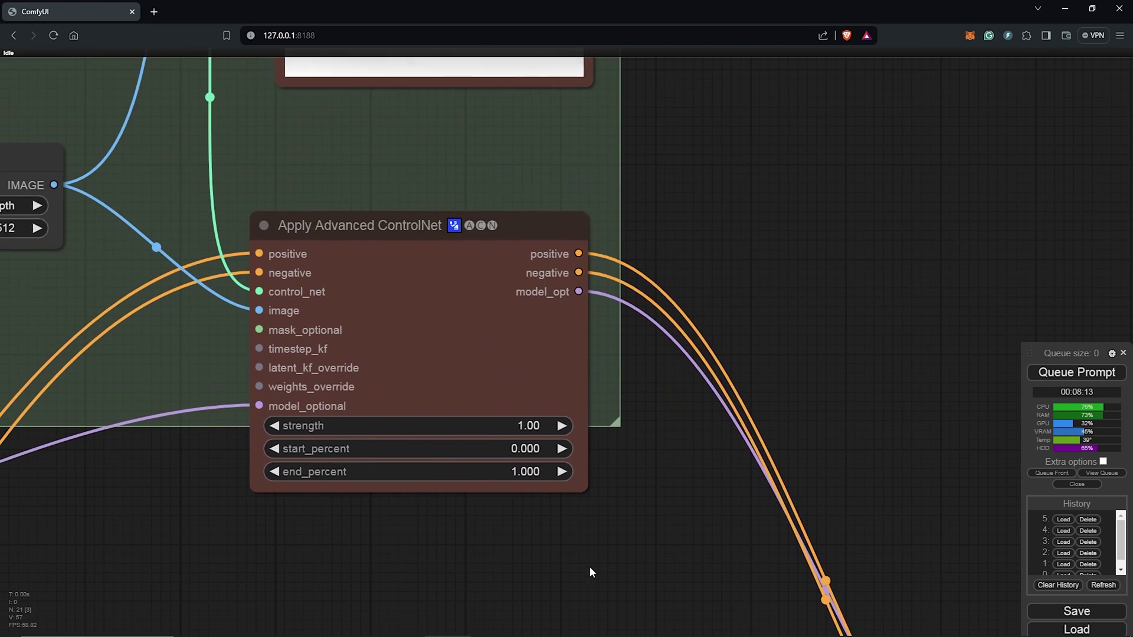
# Set Apply Advanced ControlNet strength to 0.7 and end_percent to 0.7
pyautogui.scroll(-7, 592, 571)
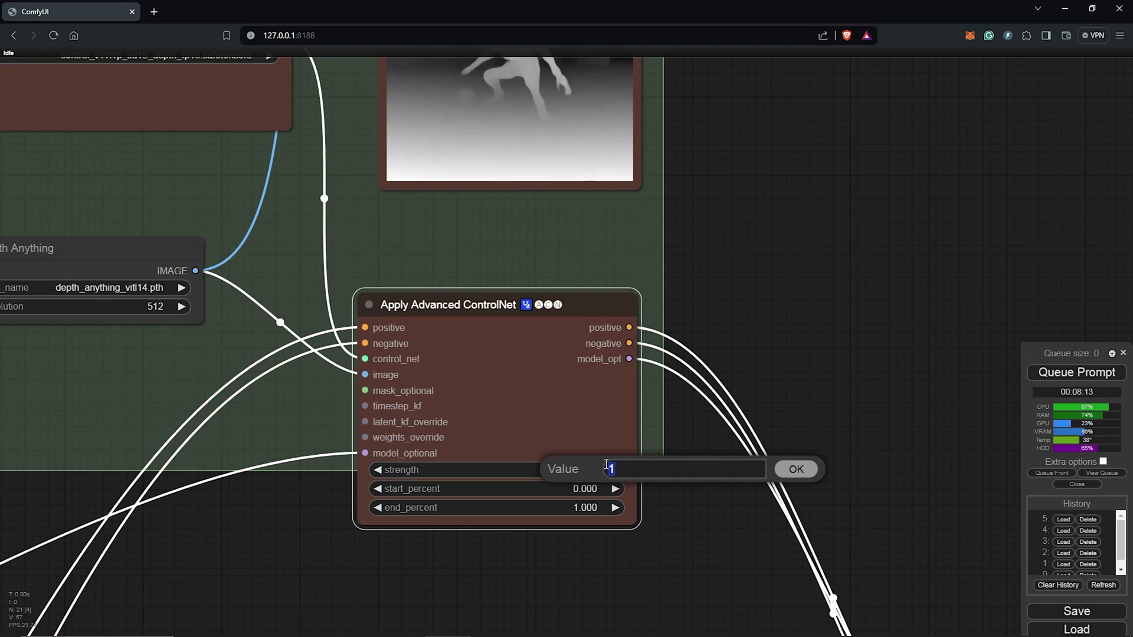
pyautogui.write('0.7')
pyautogui.press('Return')
pyautogui.click(588, 508)
pyautogui.write('0')
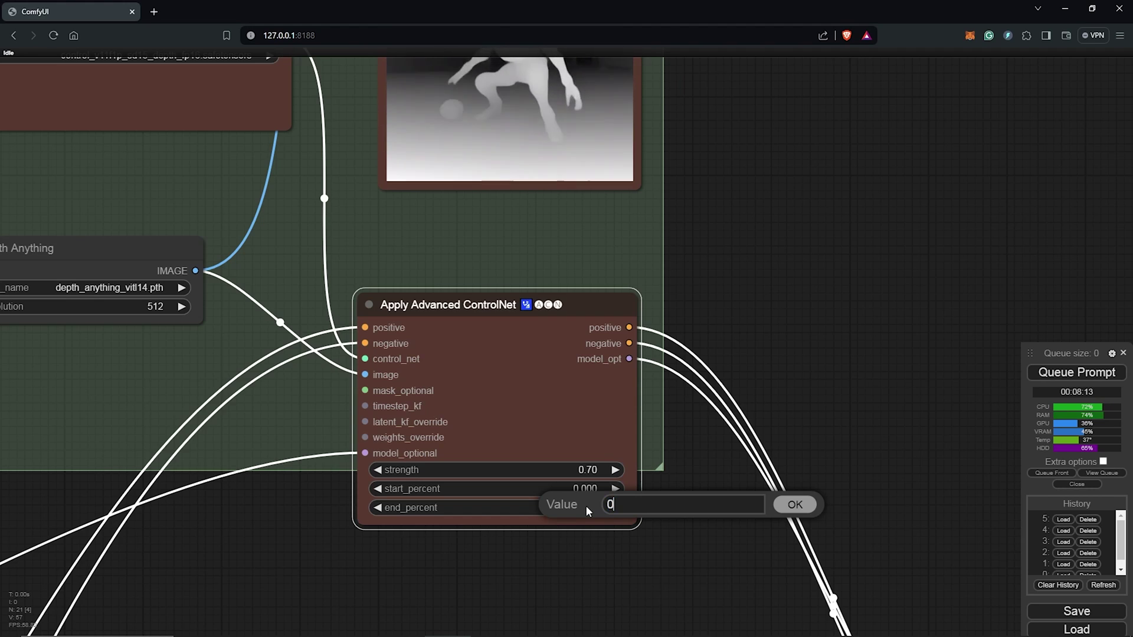
pyautogui.write('.7')
pyautogui.press('Return')
pyautogui.click(690, 527)
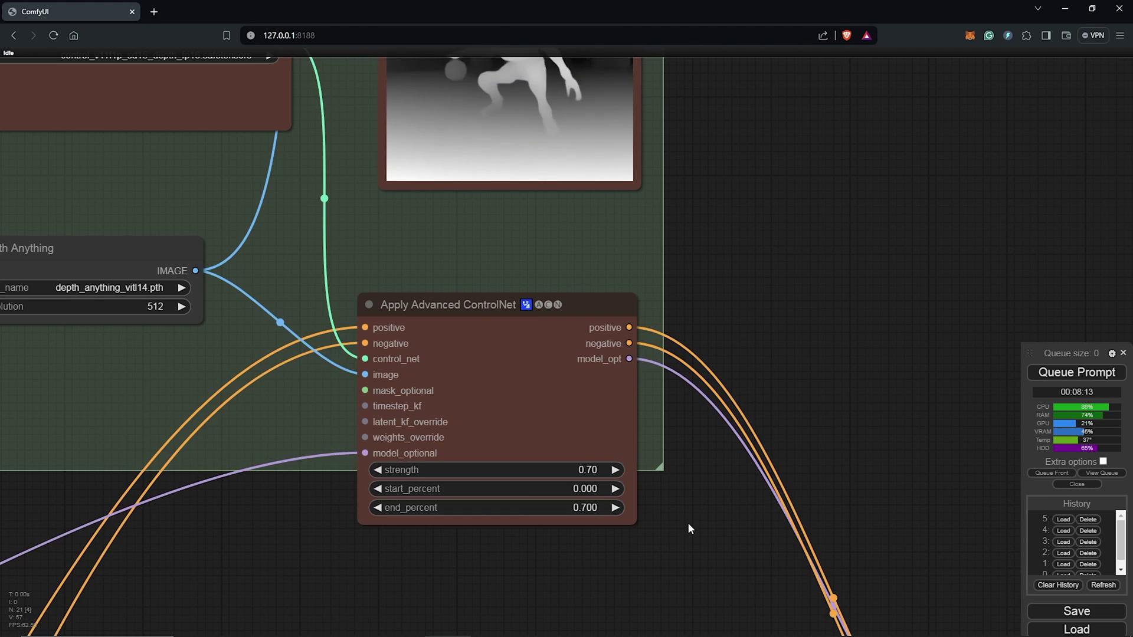
pyautogui.scroll(-8, 688, 522)
pyautogui.moveTo(696, 515); pyautogui.dragTo(618, 306)
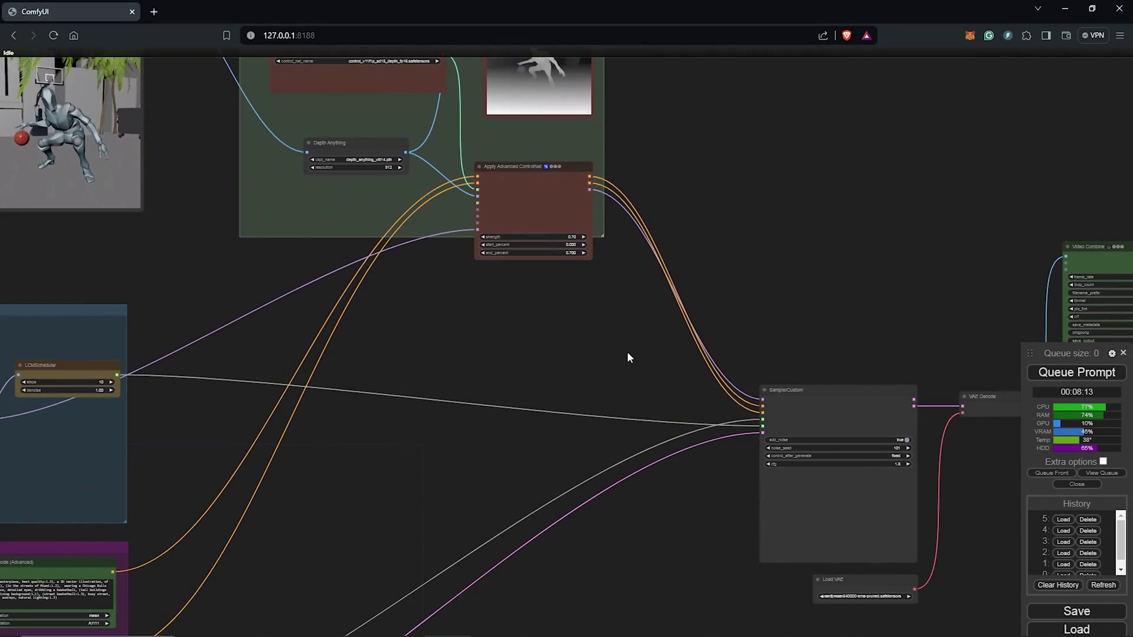
pyautogui.scroll(-6, 627, 352)
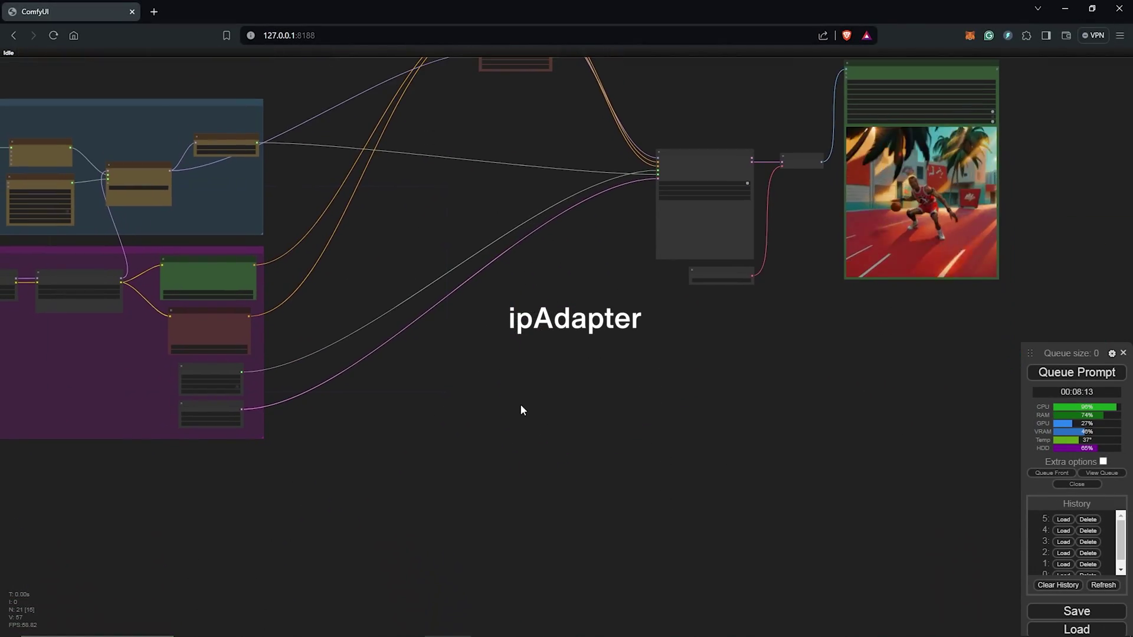
# Add an IPAdapter Advanced node from the ipadapter category
pyautogui.scroll(8, 523, 410)
pyautogui.rightClick(394, 211)
pyautogui.click(453, 212)
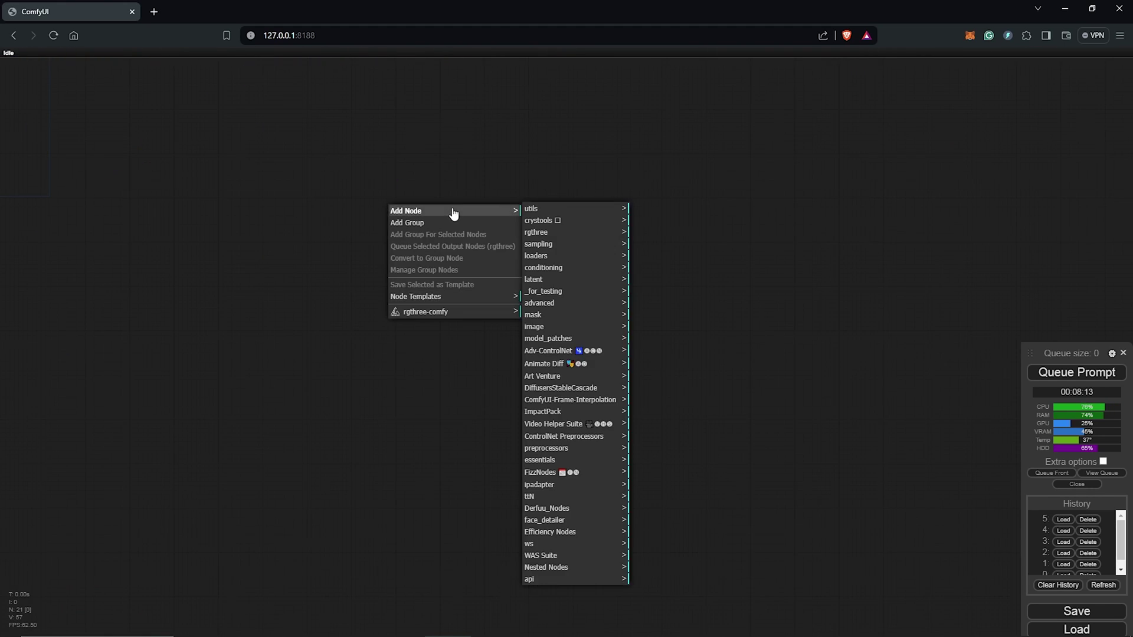
pyautogui.click(568, 485)
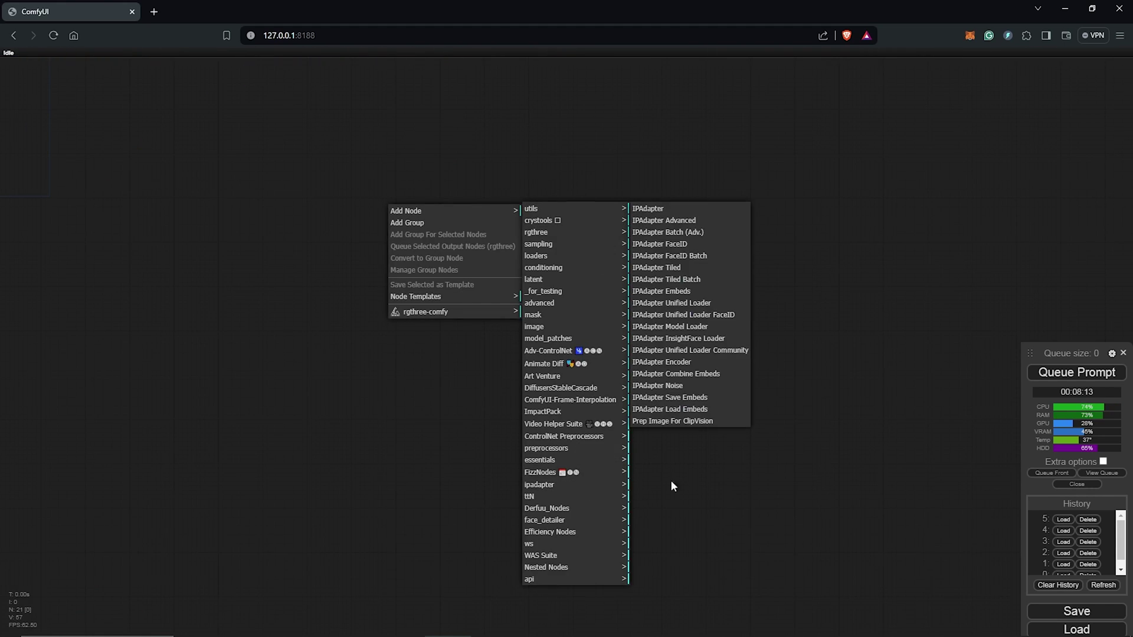
pyautogui.click(675, 221)
pyautogui.moveTo(460, 202); pyautogui.dragTo(592, 281)
# Add an IPAdapter Unified Loader and wire its model and ipadapter outputs into IPAdapter Advanced
pyautogui.rightClick(349, 317)
pyautogui.click(365, 319)
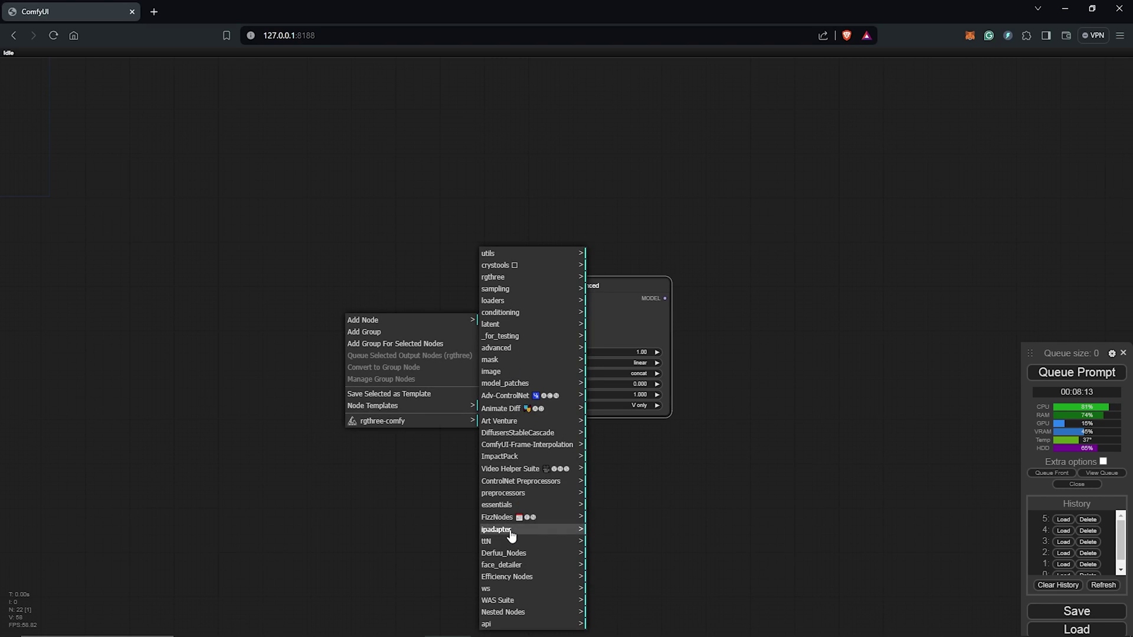
pyautogui.click(511, 532)
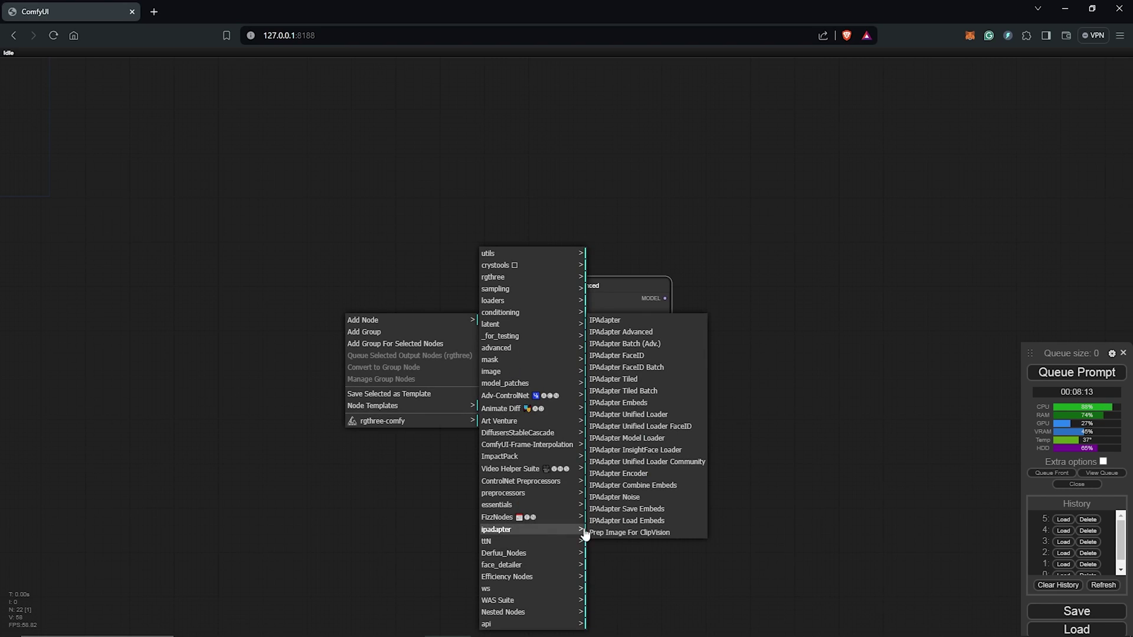
pyautogui.click(650, 416)
pyautogui.scroll(5, 511, 343)
pyautogui.moveTo(602, 309); pyautogui.dragTo(604, 305)
pyautogui.moveTo(469, 298); pyautogui.dragTo(469, 288)
pyautogui.moveTo(471, 322); pyautogui.dragTo(614, 325)
# Set the loader preset to FULL FACE - SD1.5 only (portraits stronger)
pyautogui.moveTo(455, 287); pyautogui.dragTo(454, 283)
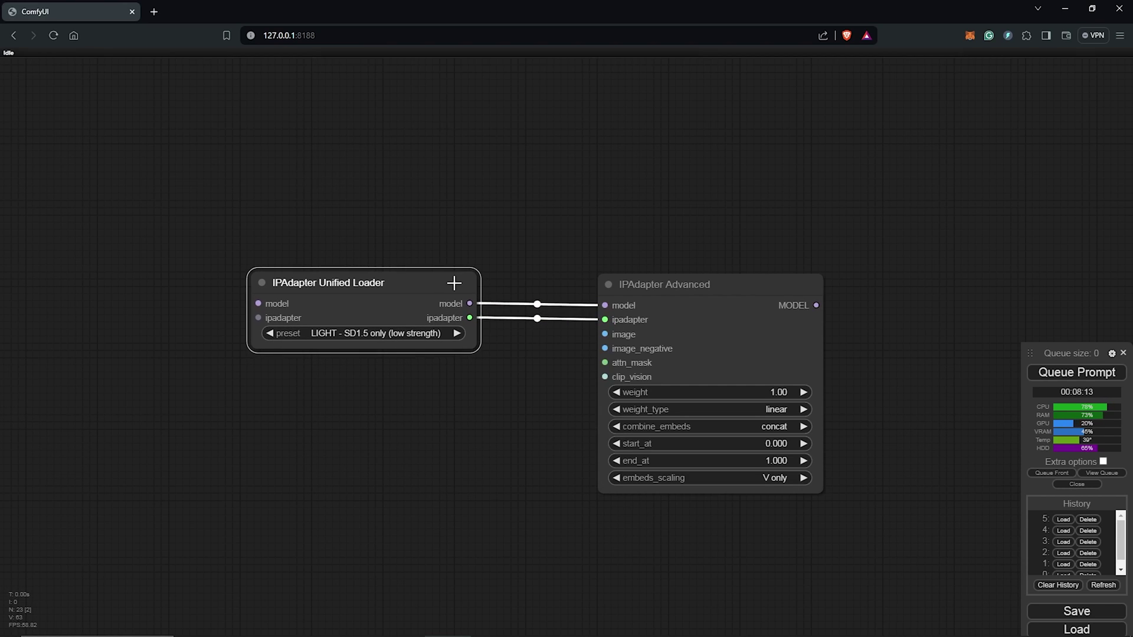
pyautogui.click(409, 334)
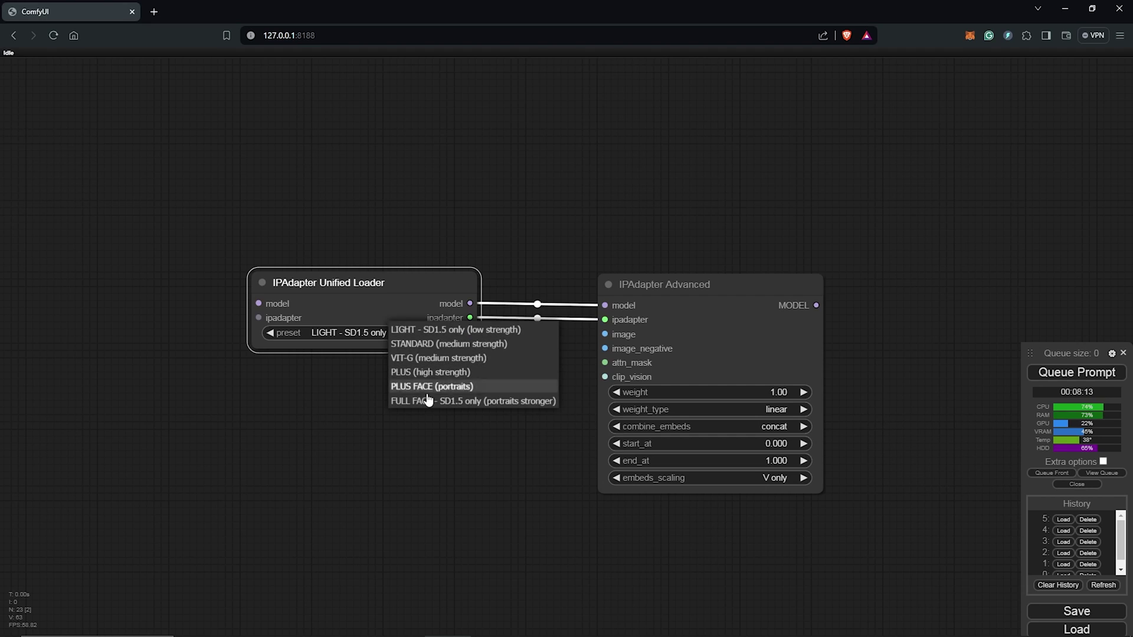
pyautogui.click(449, 404)
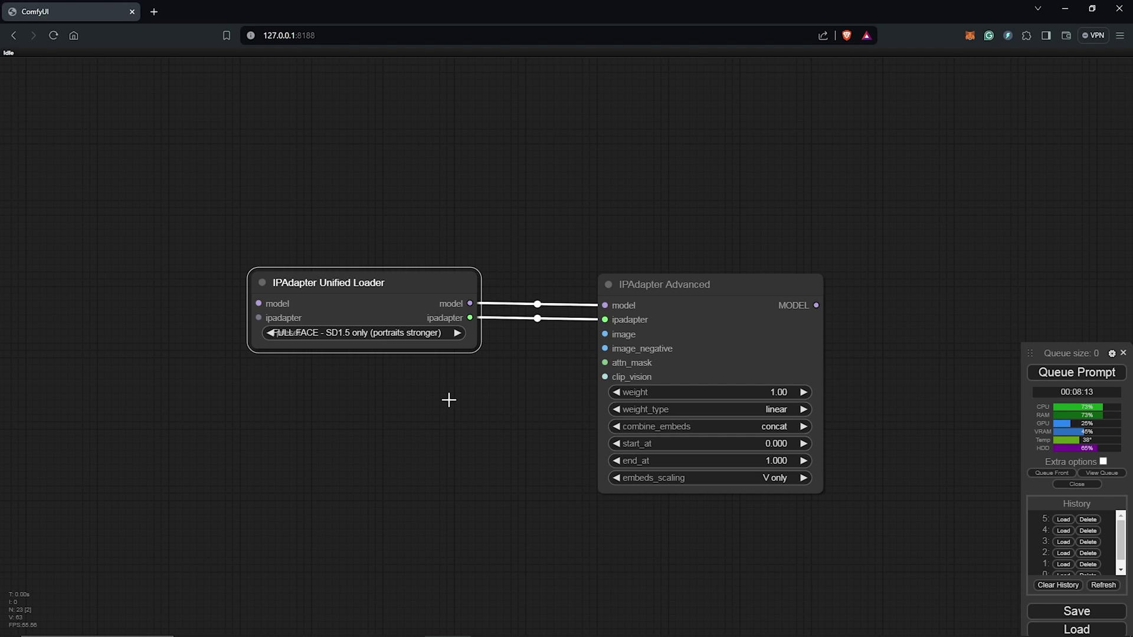
pyautogui.scroll(-2, 253, 354)
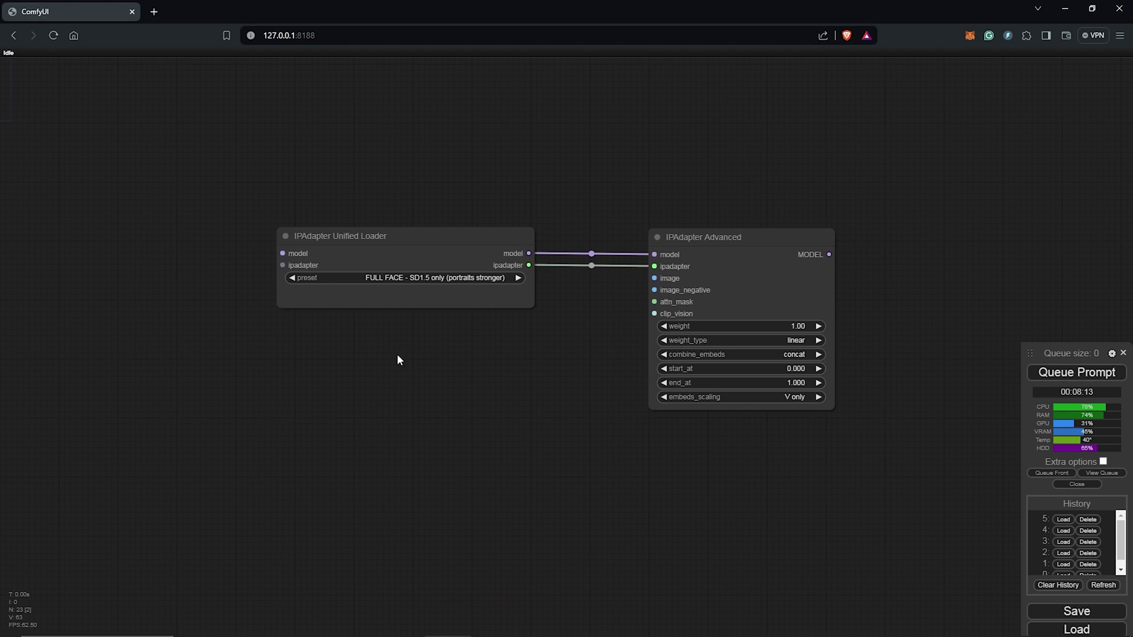
# Add a Load Image node and upload the face photo
pyautogui.doubleClick(396, 354)
pyautogui.write('load i')
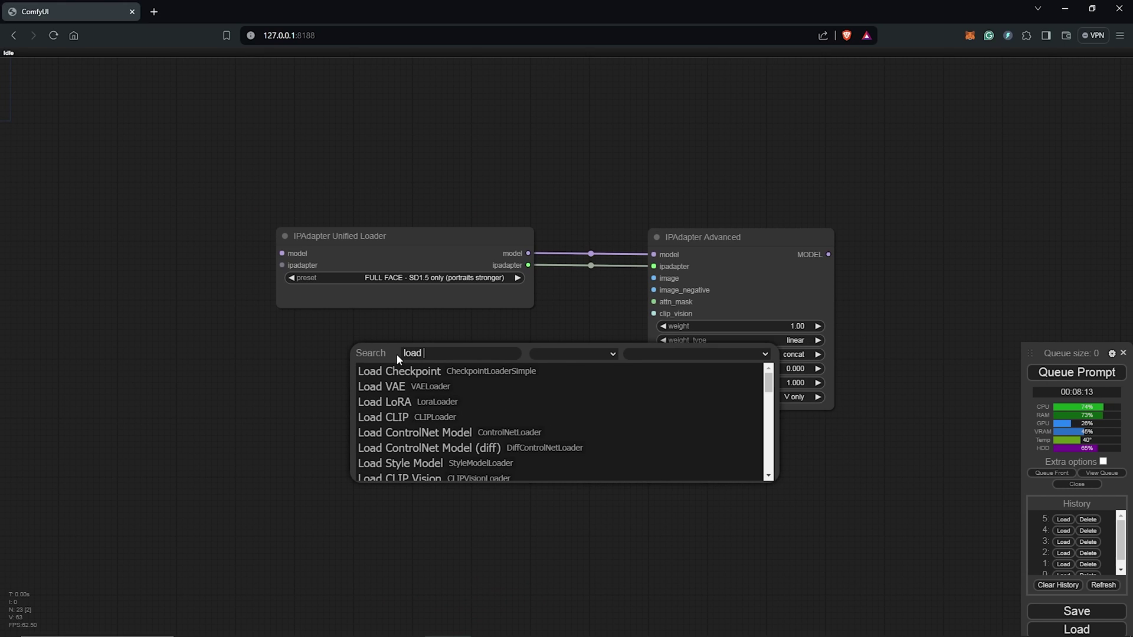
pyautogui.click(391, 370)
pyautogui.moveTo(424, 353); pyautogui.dragTo(248, 313)
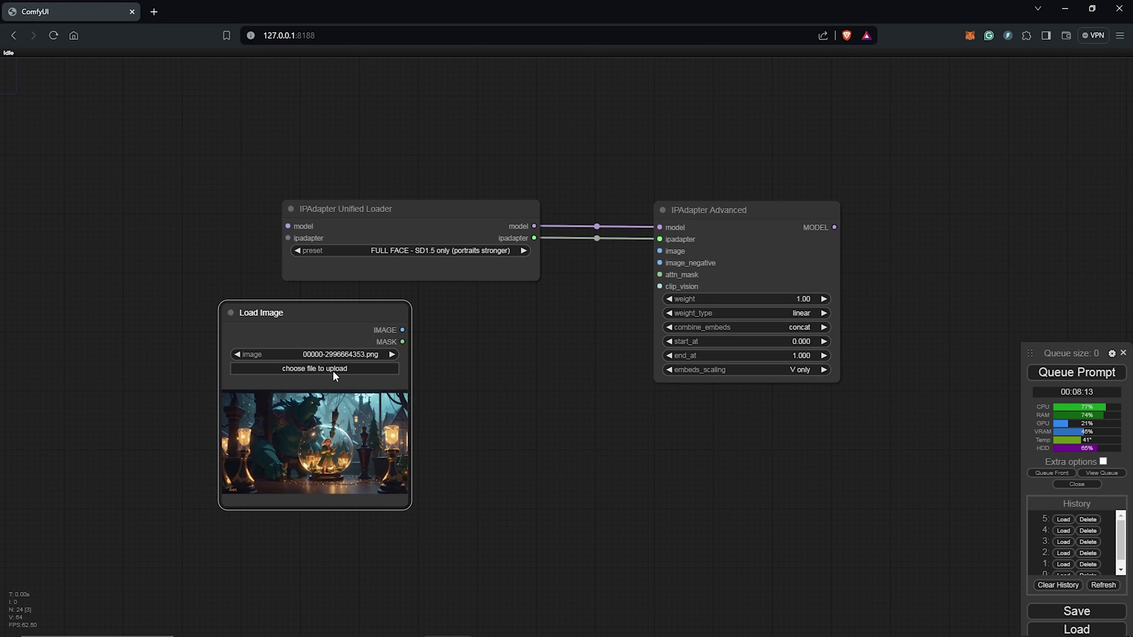
pyautogui.click(333, 371)
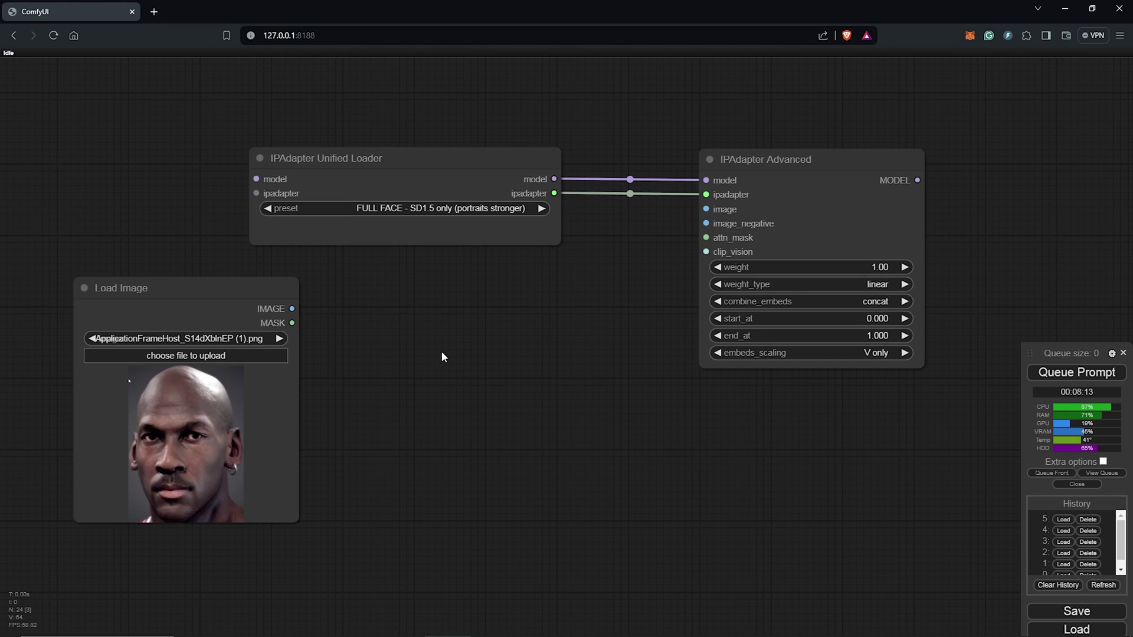
# Feed the face into a Prep Image For ClipVision node with center crop position
pyautogui.doubleClick(440, 350)
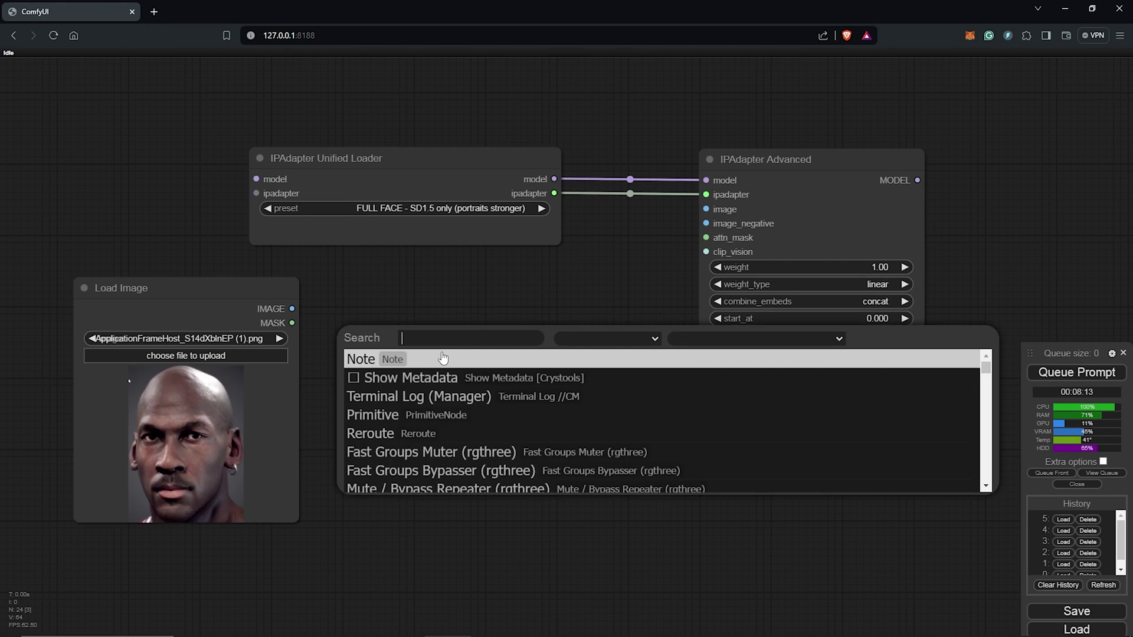
pyautogui.write('prep im')
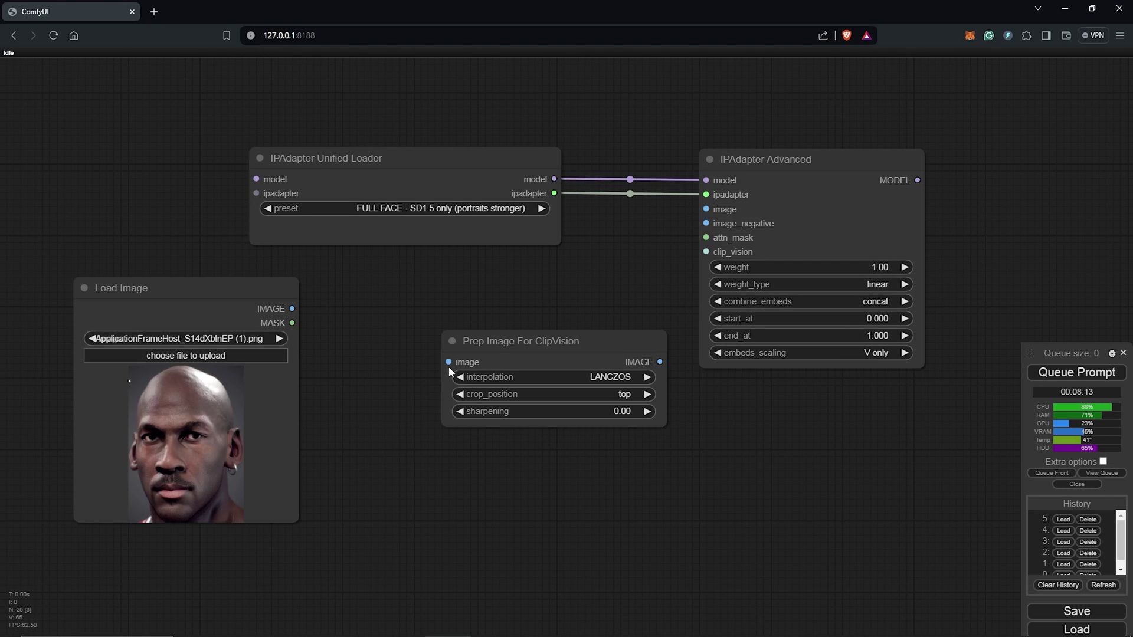
pyautogui.moveTo(503, 346); pyautogui.dragTo(445, 296)
pyautogui.moveTo(292, 308); pyautogui.dragTo(384, 306)
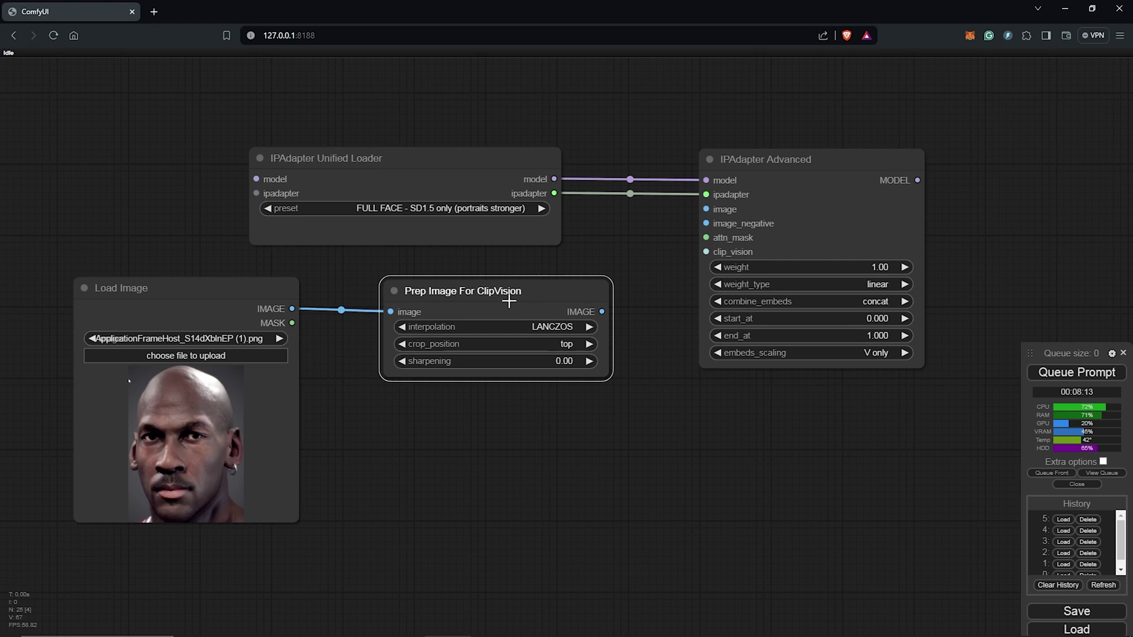
pyautogui.moveTo(509, 301); pyautogui.dragTo(505, 299)
pyautogui.click(560, 342)
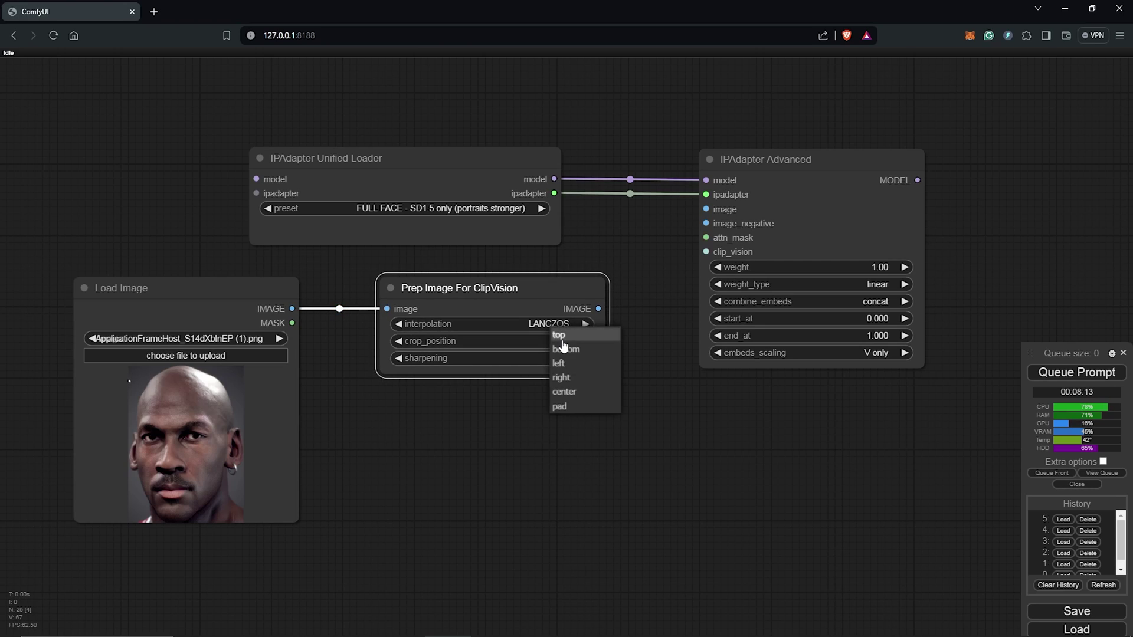
pyautogui.click(567, 392)
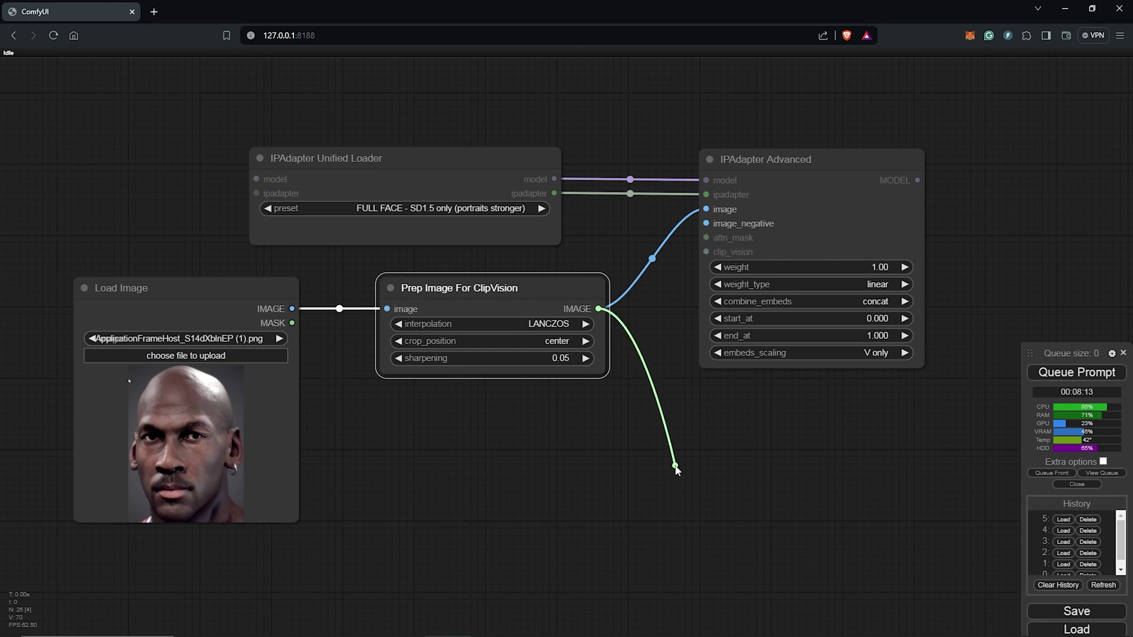
# Attach an enlarged Preview Image node to the prepped face output
pyautogui.moveTo(676, 470); pyautogui.dragTo(720, 404)
pyautogui.click(688, 539)
pyautogui.moveTo(759, 442); pyautogui.dragTo(938, 584)
pyautogui.moveTo(996, 315); pyautogui.dragTo(953, 309)
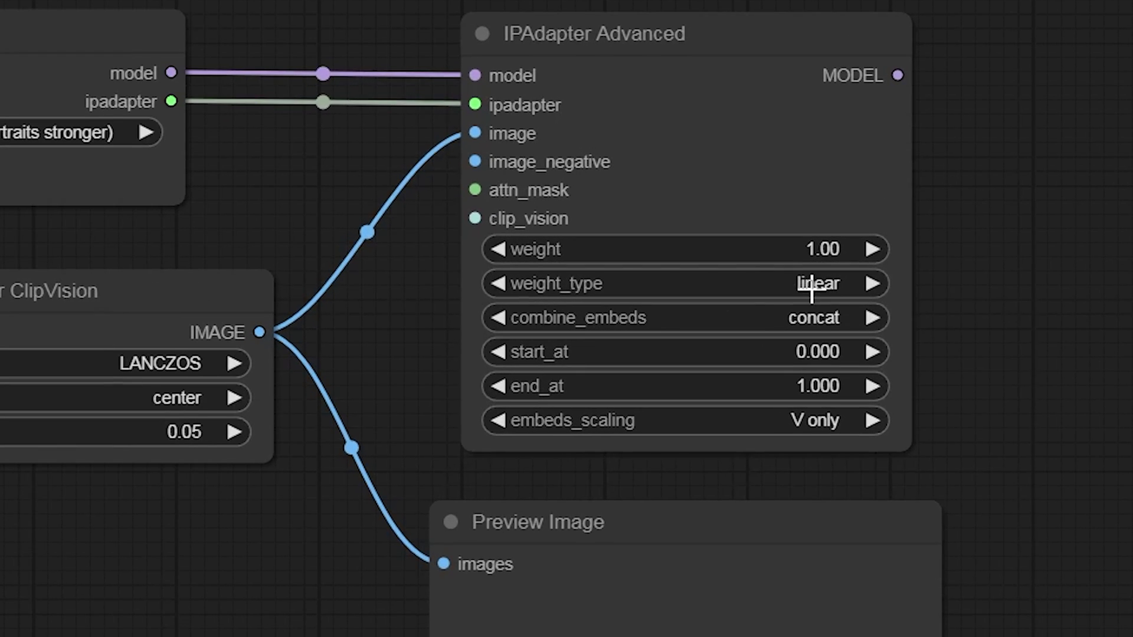
# Set the IPAdapter weight type to ease out and queue the workflow to preview the crop
pyautogui.click(828, 277)
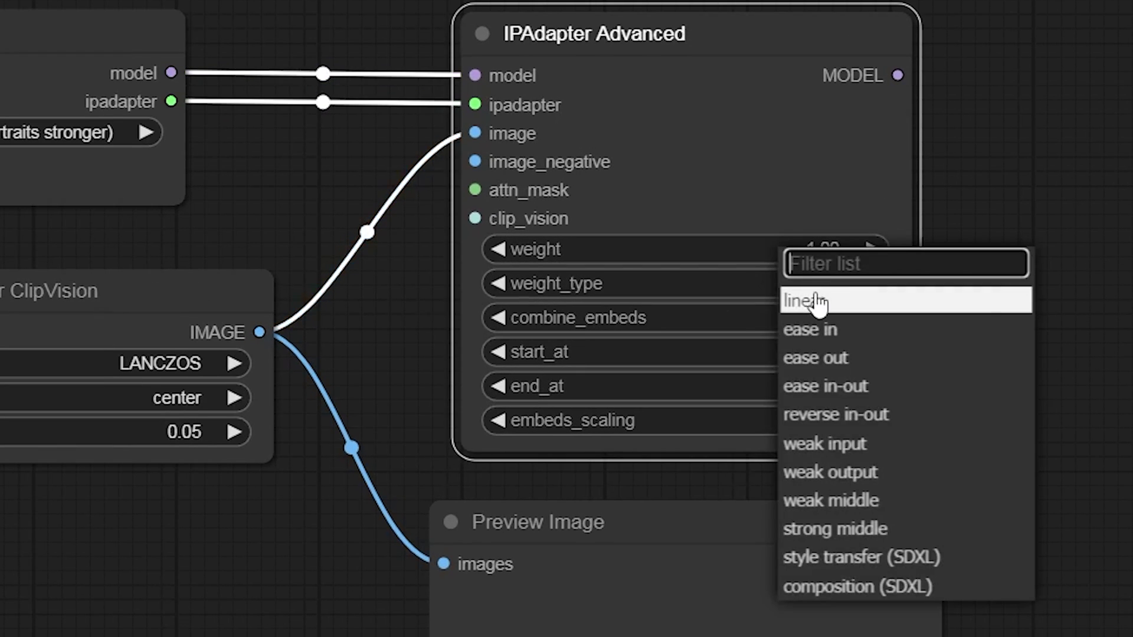
pyautogui.click(845, 369)
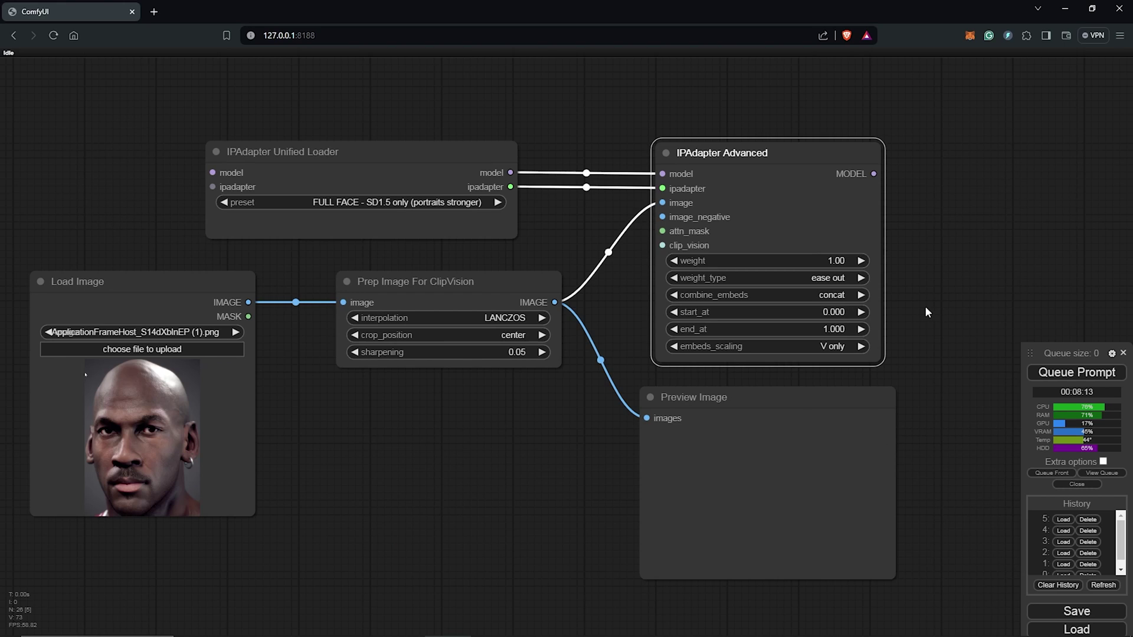
pyautogui.click(925, 306)
pyautogui.scroll(-2, 926, 306)
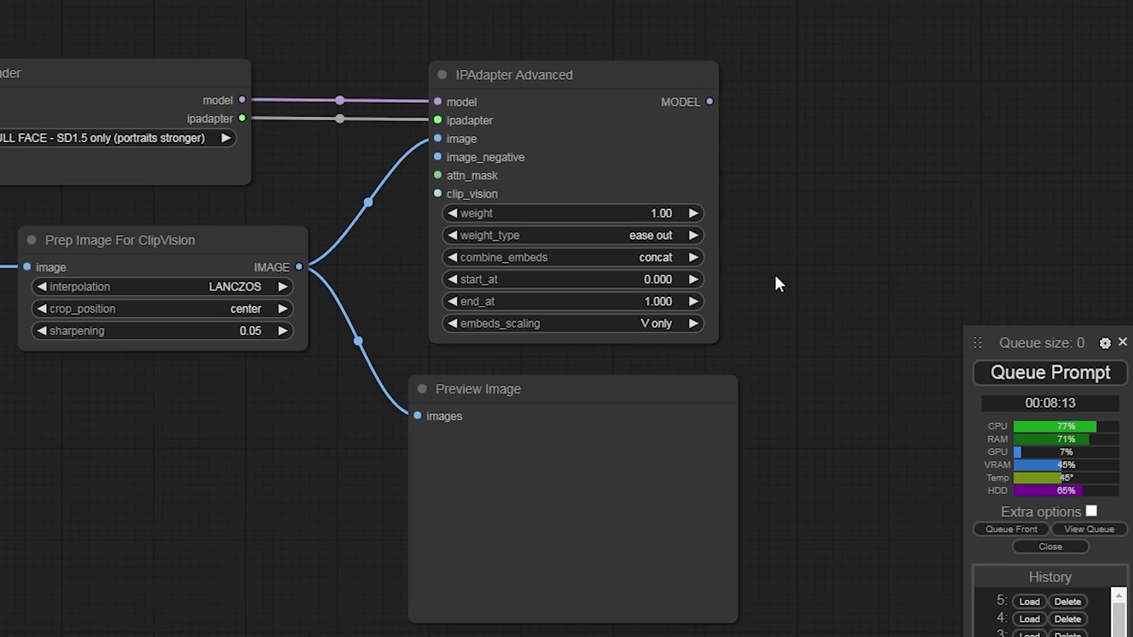
pyautogui.click(1046, 374)
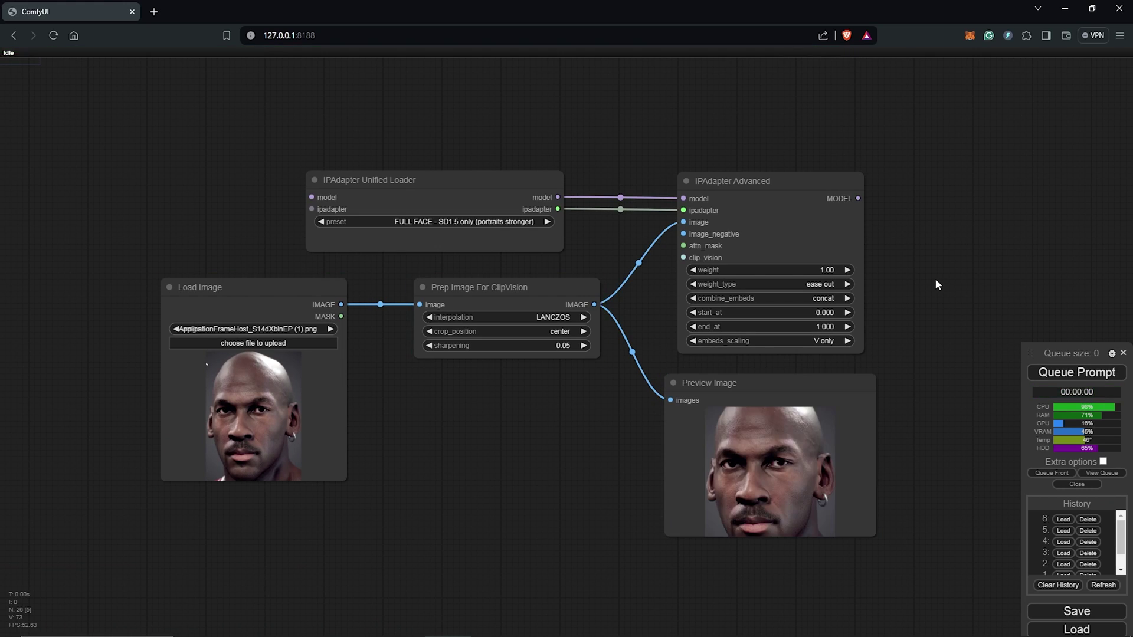
# Wrap the face nodes in a group titled FACE, keeping sampler and latent nodes outside
pyautogui.rightClick(141, 121)
pyautogui.click(167, 135)
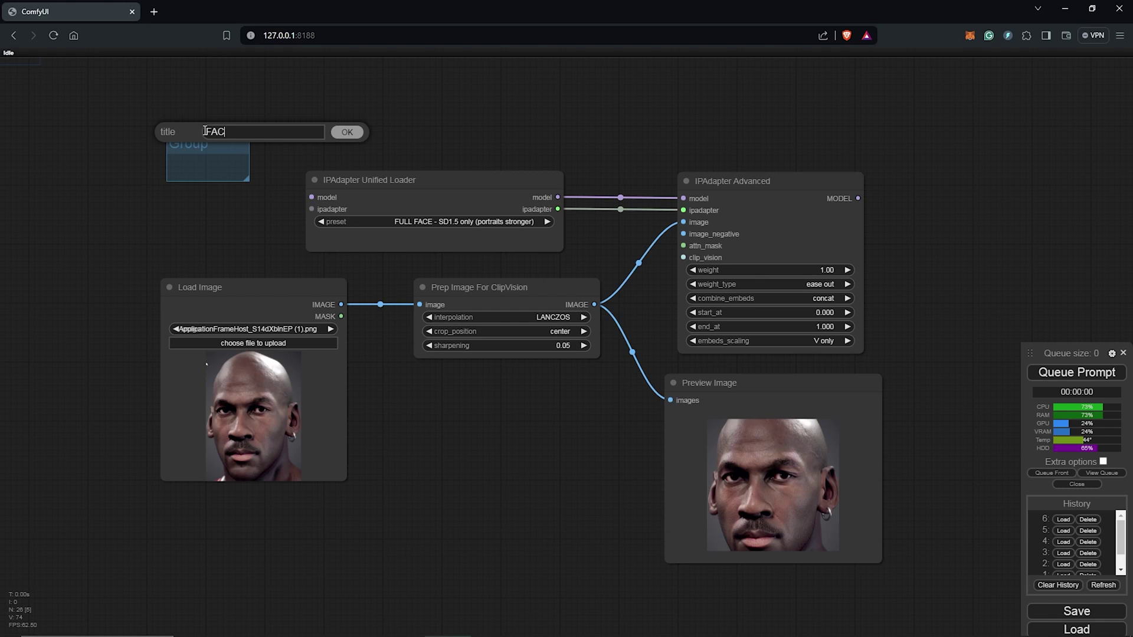
pyautogui.press('Return')
pyautogui.moveTo(248, 179); pyautogui.dragTo(940, 598)
pyautogui.scroll(-5, 653, 230)
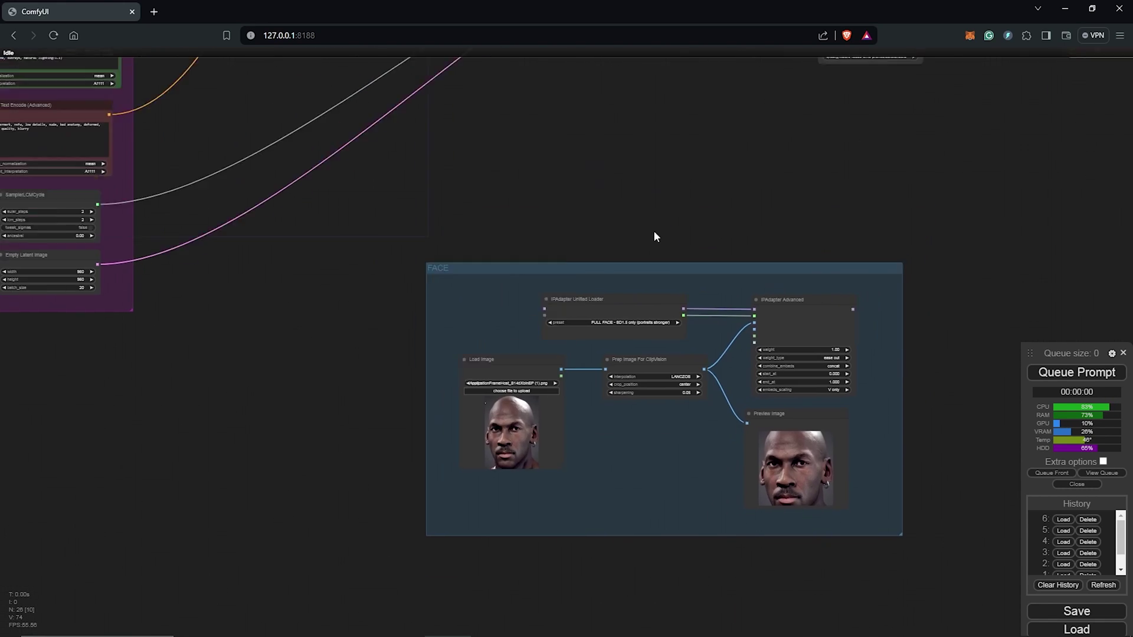
pyautogui.scroll(-2, 646, 320)
pyautogui.moveTo(646, 319); pyautogui.dragTo(636, 447)
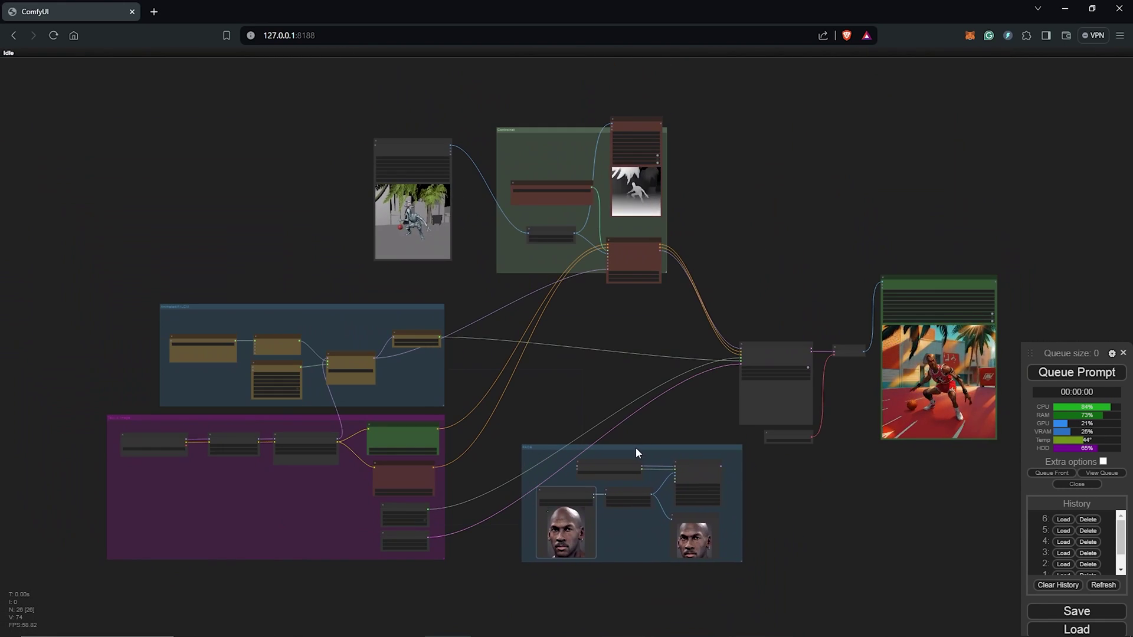
pyautogui.scroll(1, 636, 448)
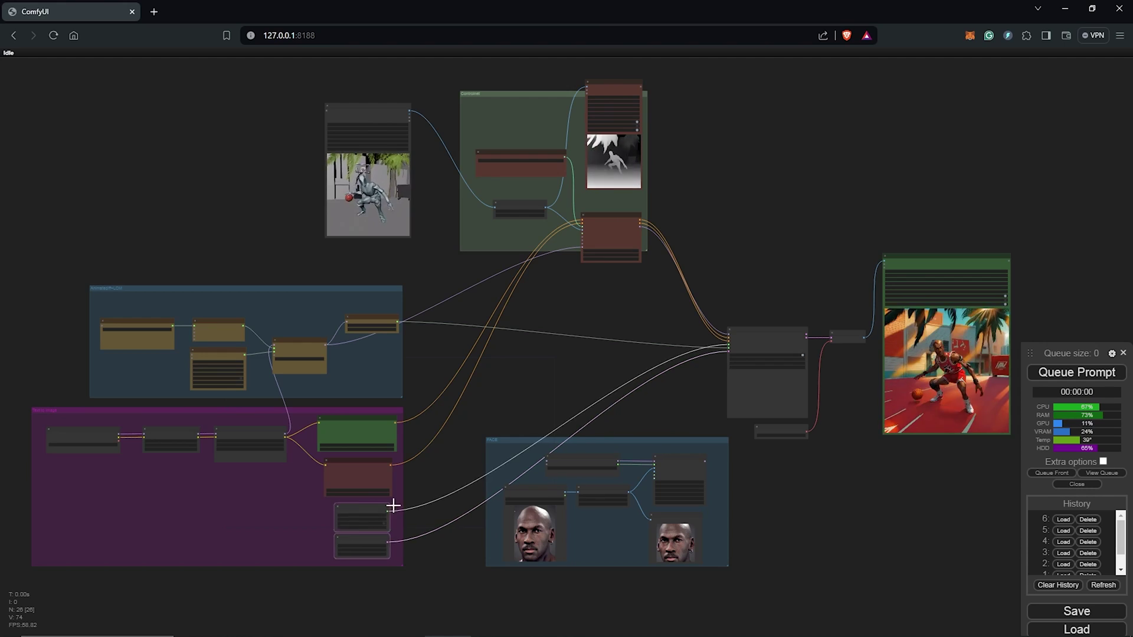
pyautogui.moveTo(384, 508); pyautogui.dragTo(667, 374)
pyautogui.scroll(2, 767, 571)
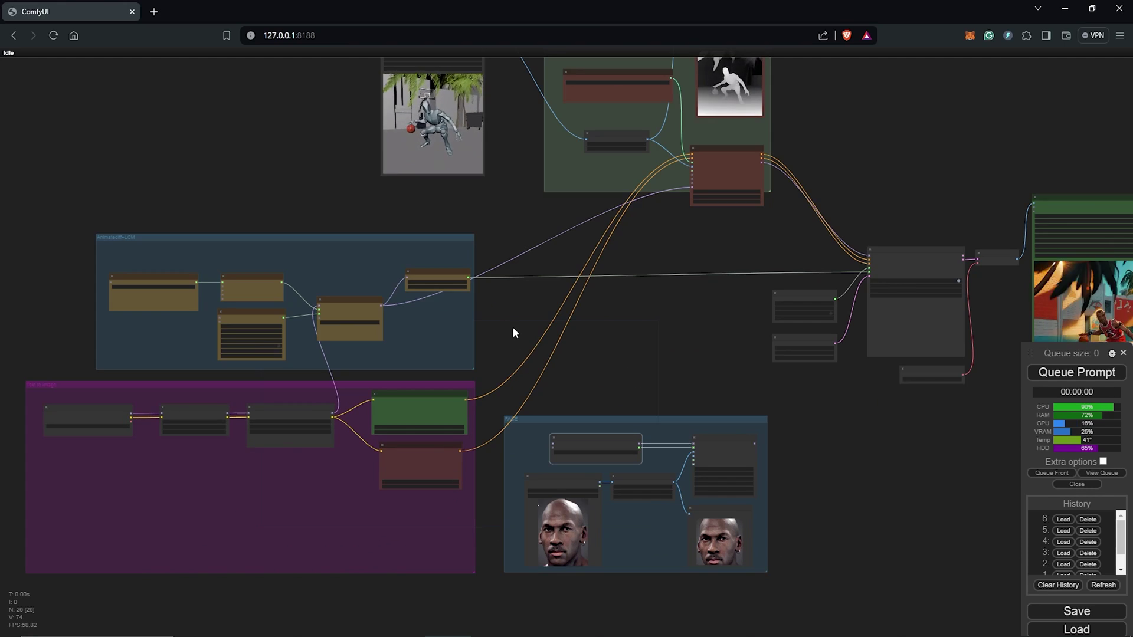
pyautogui.scroll(2, 710, 172)
# Route the model into IPAdapter Unified Loader and IPAdapter's MODEL into ControlNet's model_optional
pyautogui.moveTo(698, 177); pyautogui.dragTo(532, 498)
pyautogui.scroll(5, 532, 498)
pyautogui.scroll(6, 532, 499)
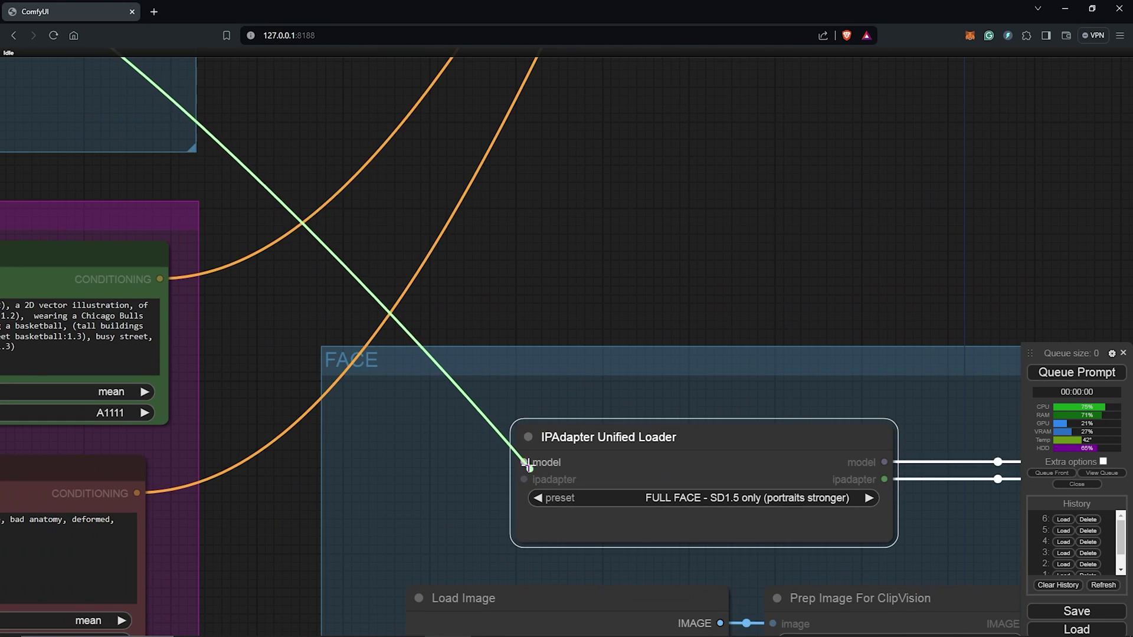
pyautogui.scroll(-10, 675, 554)
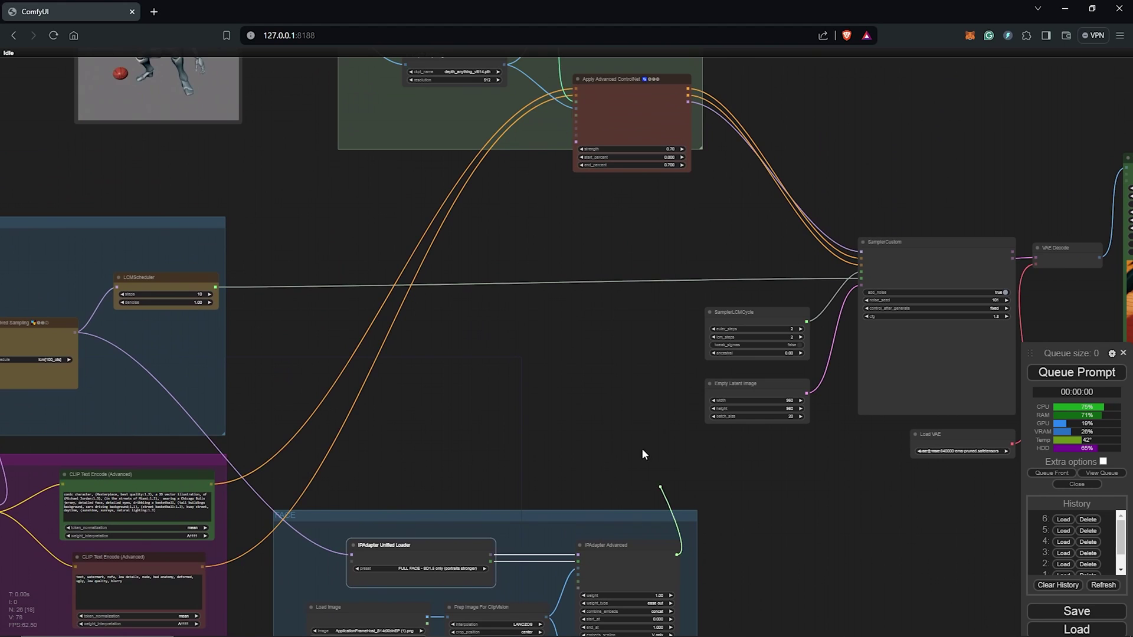
pyautogui.scroll(5, 582, 207)
pyautogui.moveTo(582, 207); pyautogui.dragTo(567, 176)
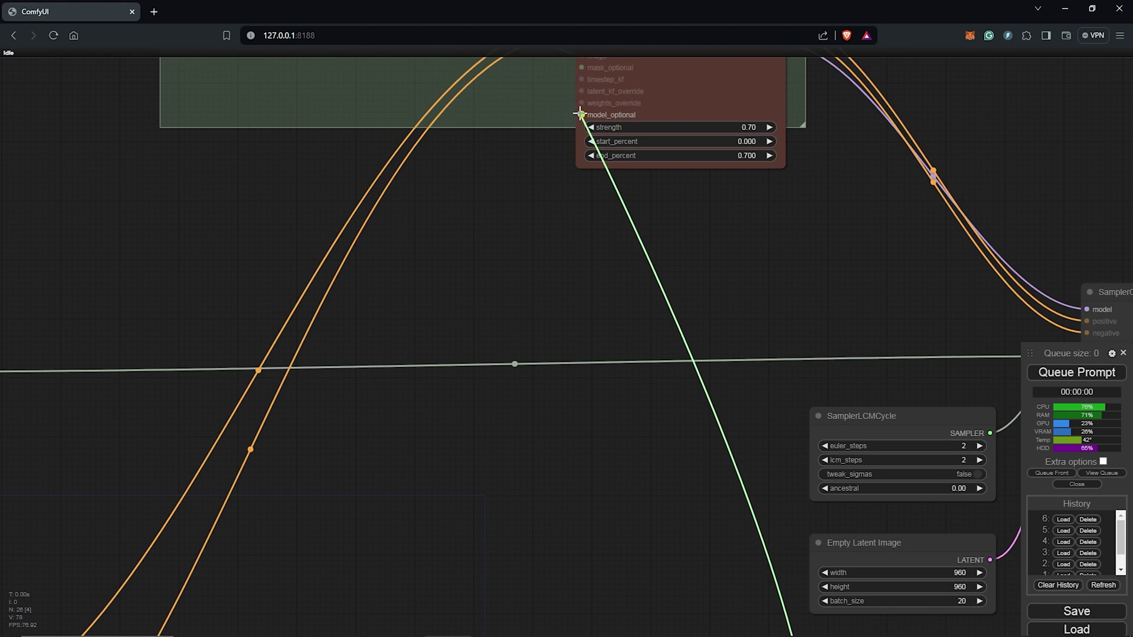
pyautogui.moveTo(581, 115); pyautogui.dragTo(580, 114)
pyautogui.scroll(-8, 522, 267)
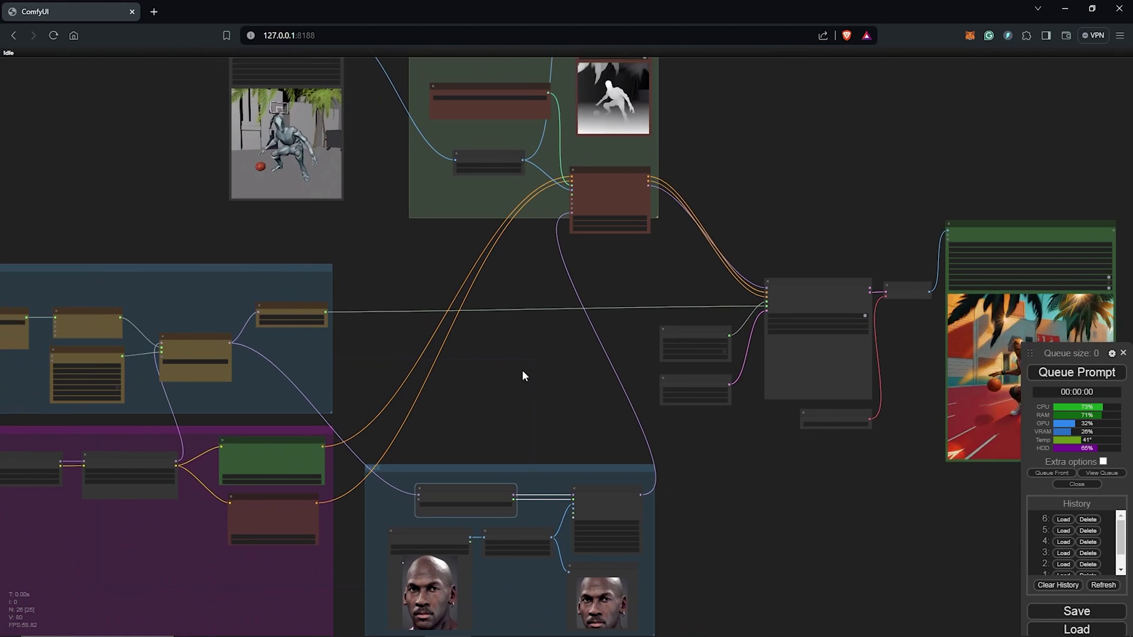
pyautogui.scroll(-3, 531, 373)
# Queue a new render and view the red-jersey player dribbling under palms in Video Combine
pyautogui.scroll(5, 797, 320)
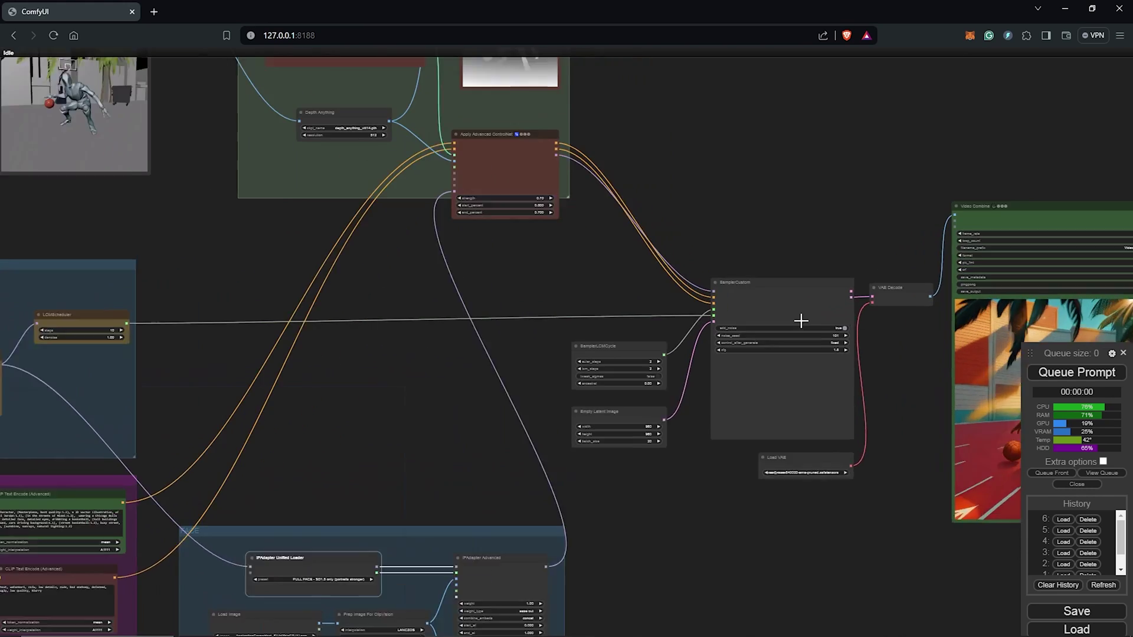
pyautogui.scroll(6, 801, 321)
pyautogui.scroll(4, 593, 554)
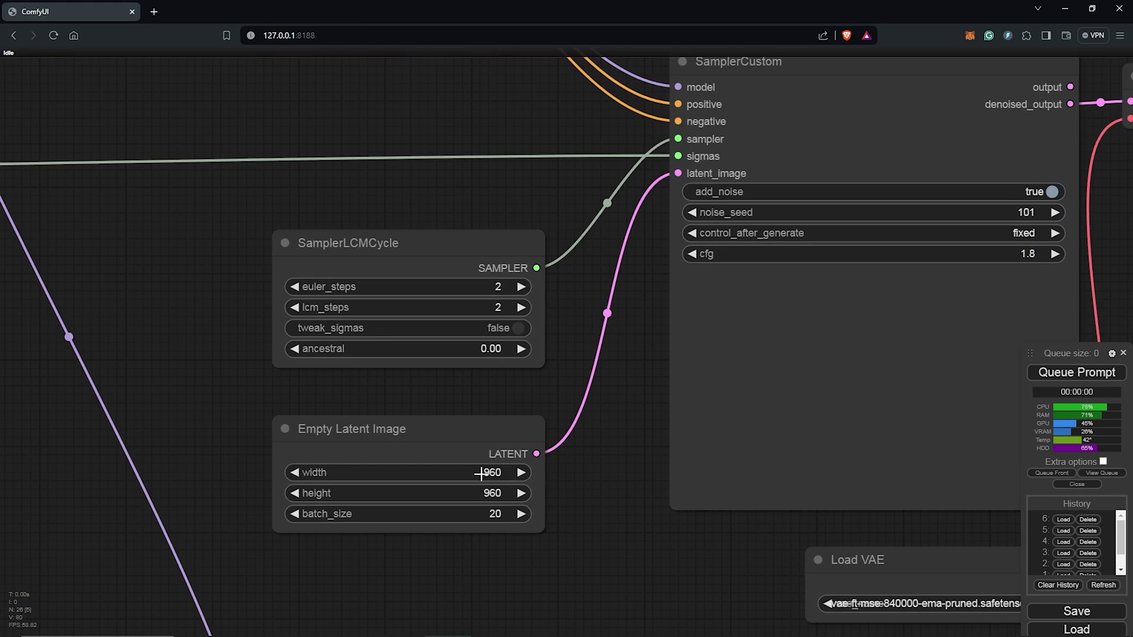
pyautogui.moveTo(600, 448); pyautogui.dragTo(422, 493)
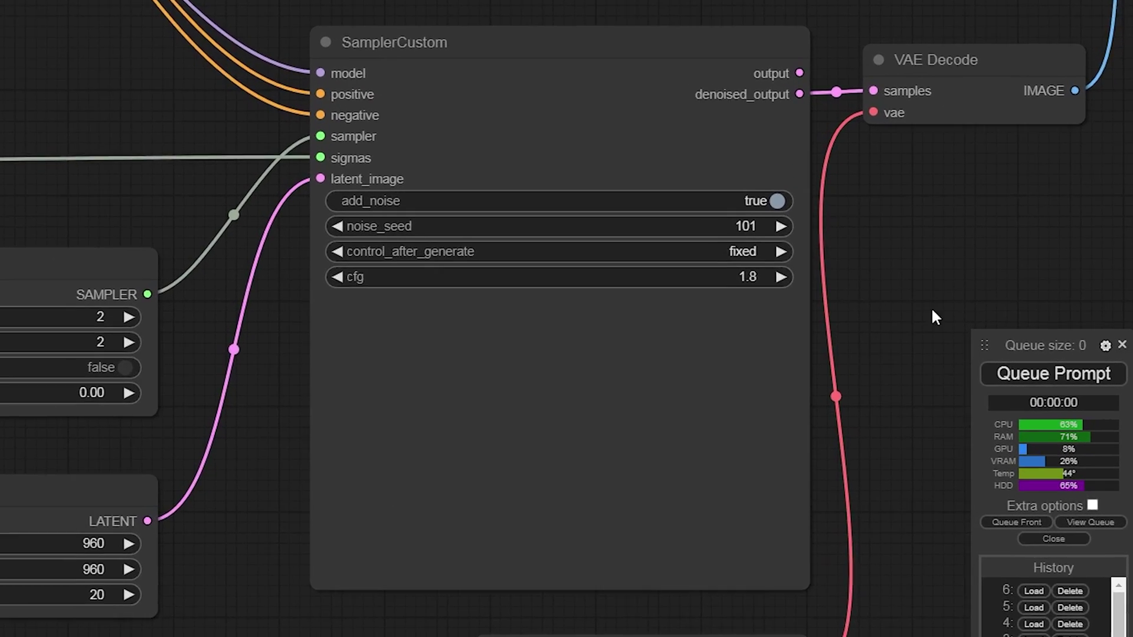
pyautogui.click(1048, 374)
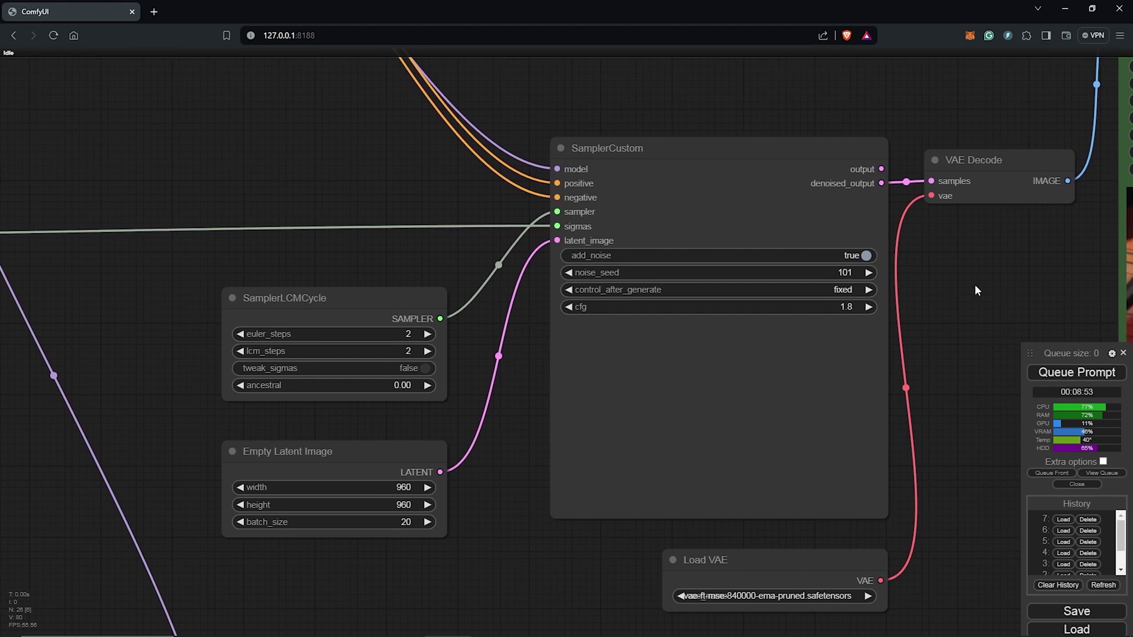
pyautogui.moveTo(975, 285); pyautogui.dragTo(580, 362)
pyautogui.scroll(-5, 905, 283)
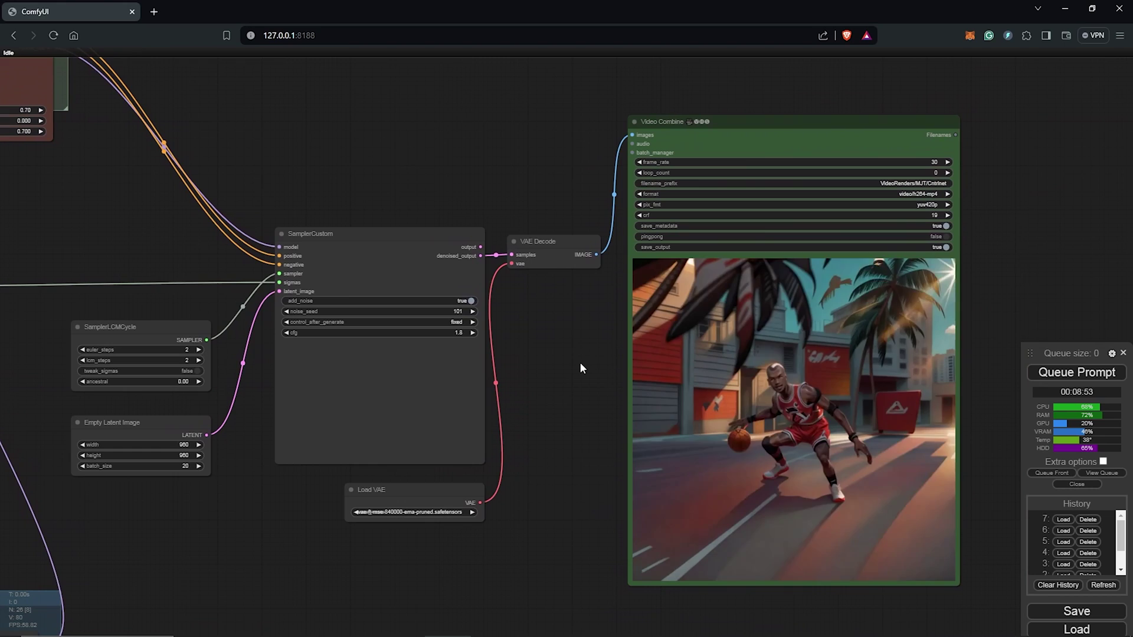